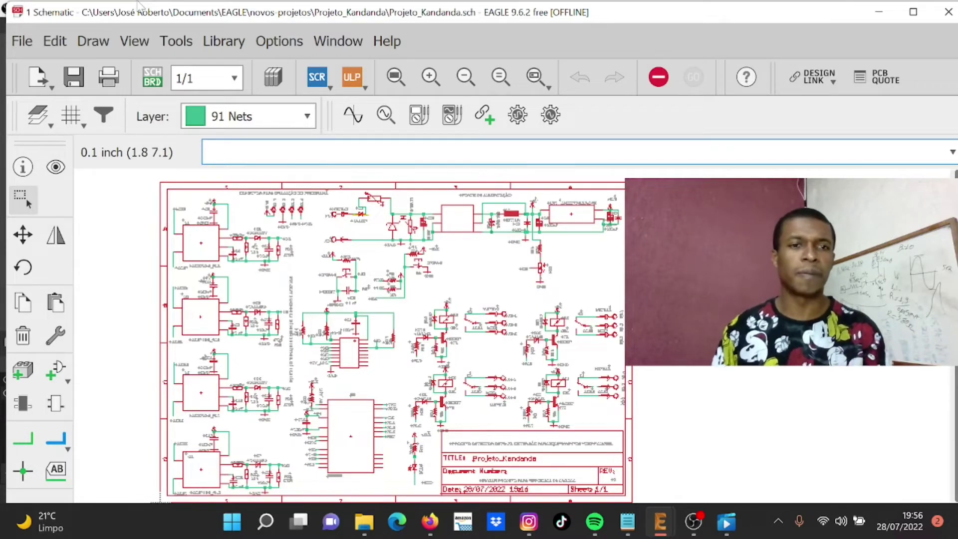
# Examine the complete Projeto_Kandanda schematic sheet, including the relay output circuits and the title block
pyautogui.scroll(4, 210, 202)
pyautogui.scroll(-2, 210, 202)
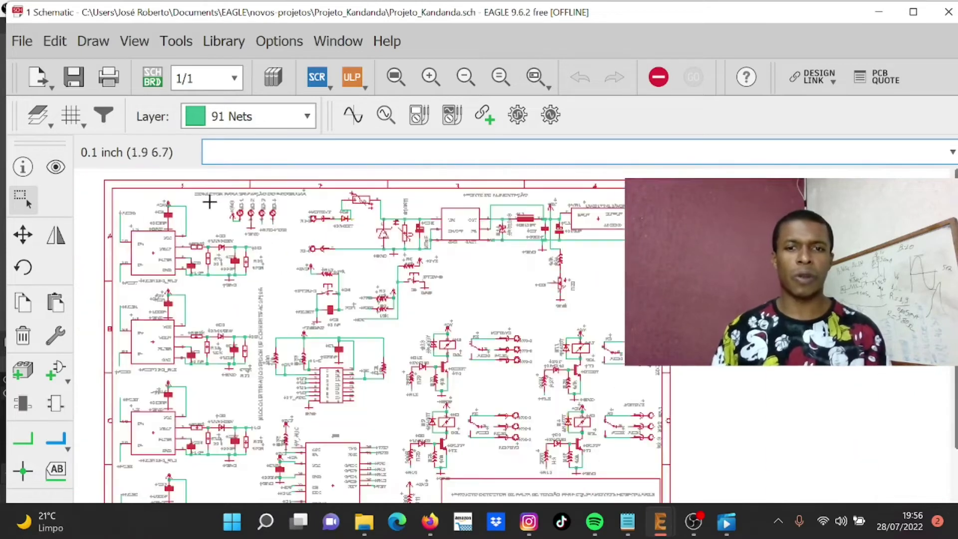
pyautogui.scroll(-3, 259, 207)
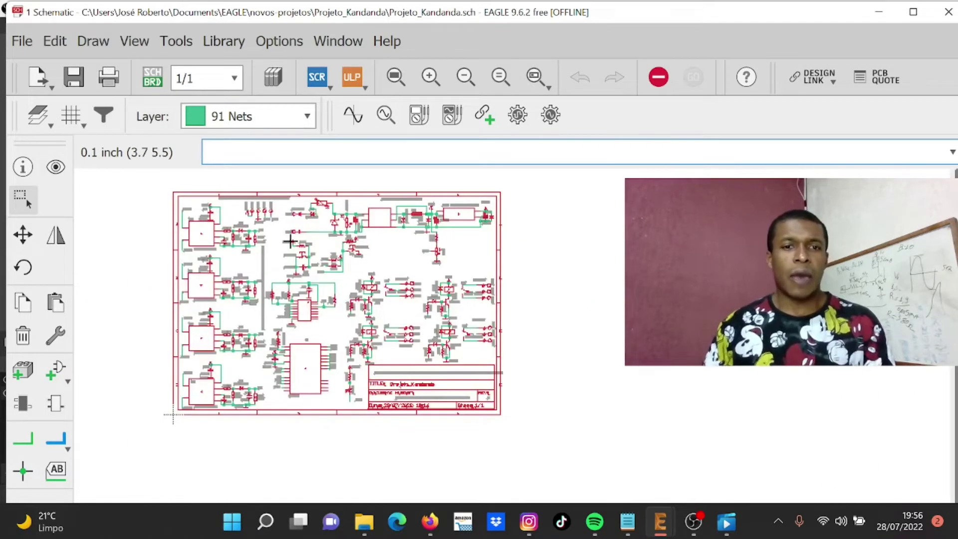
pyautogui.scroll(2, 259, 254)
pyautogui.scroll(-1, 250, 260)
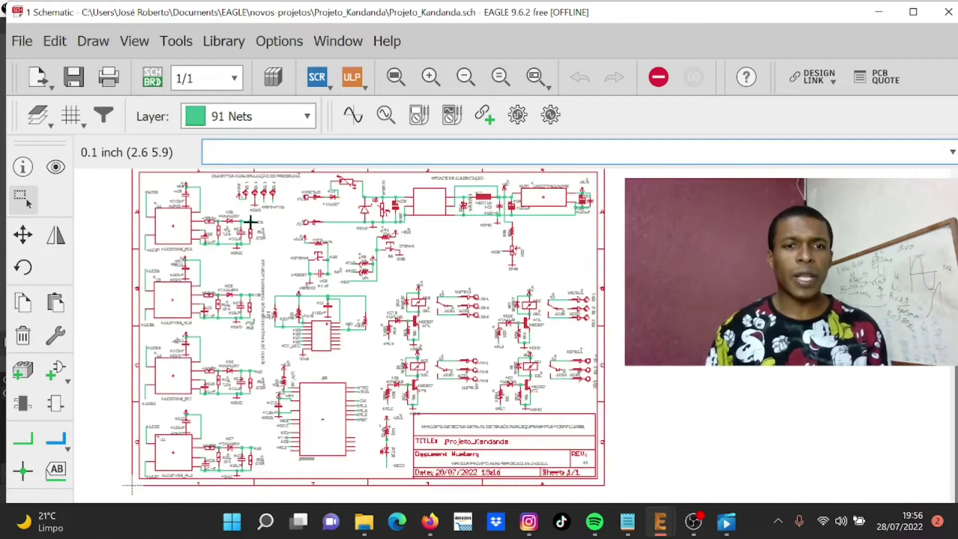
pyautogui.scroll(-1, 250, 221)
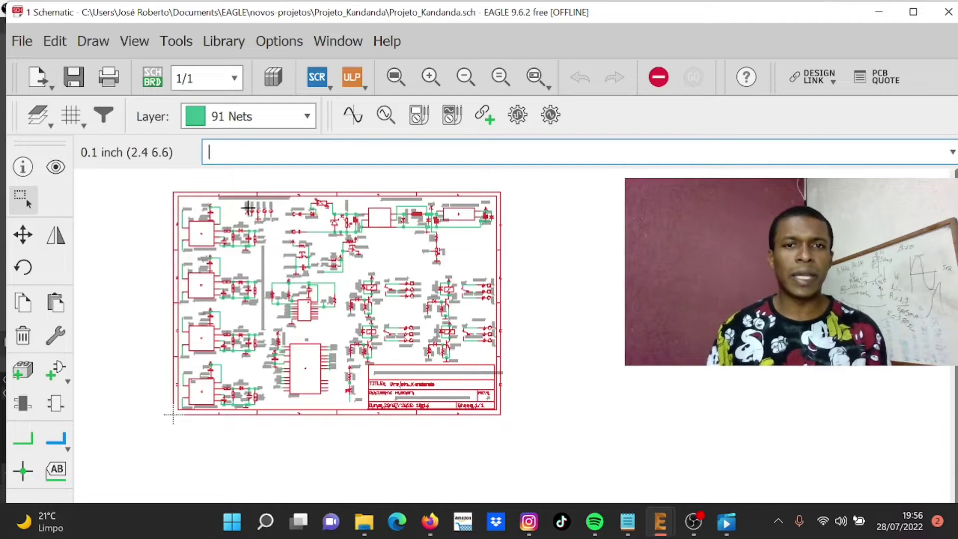
pyautogui.scroll(1, 248, 207)
pyautogui.scroll(2, 247, 206)
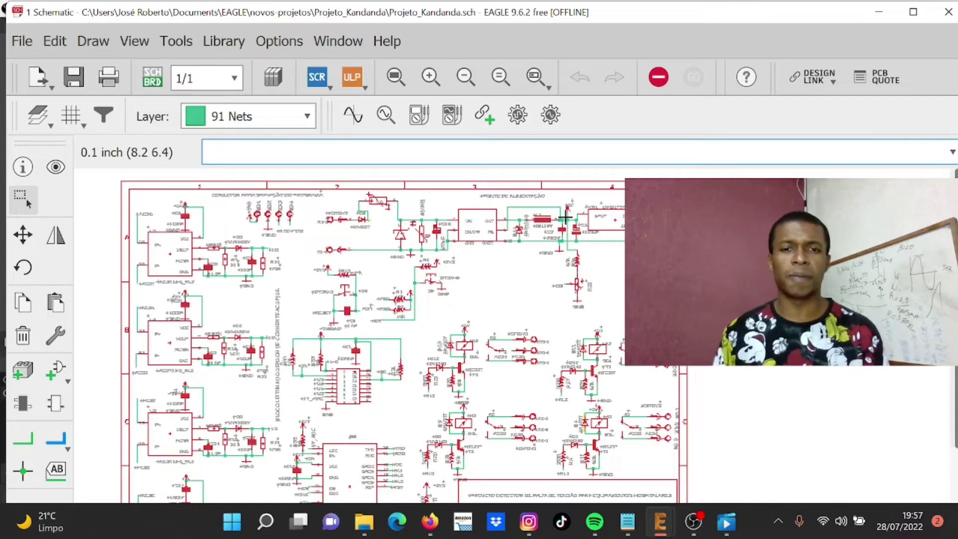
pyautogui.scroll(-1, 266, 202)
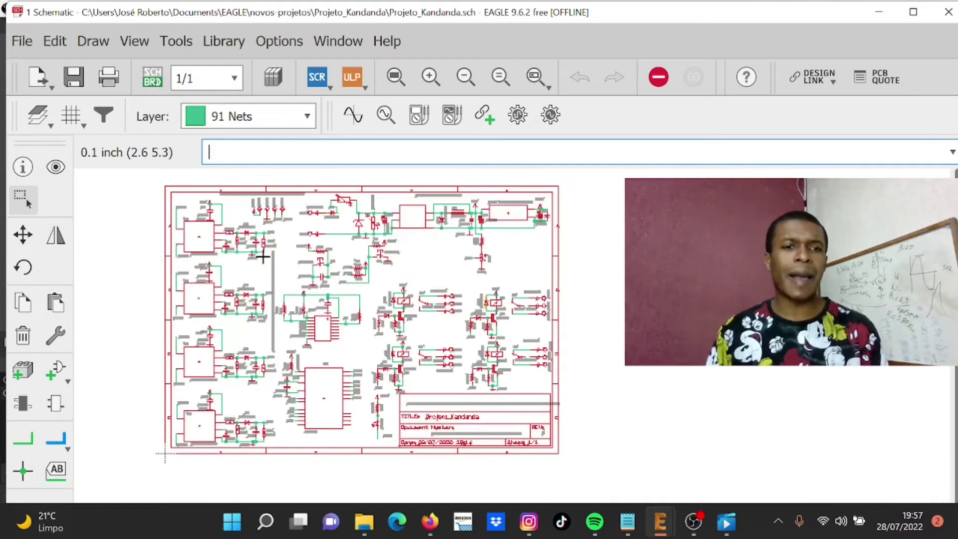
pyautogui.scroll(2, 598, 352)
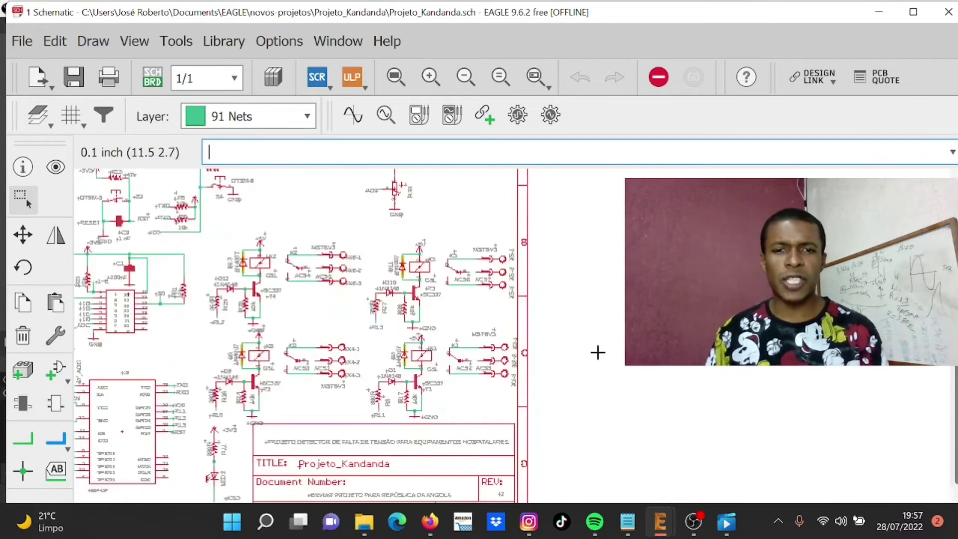
pyautogui.scroll(1, 597, 352)
pyautogui.scroll(-1, 554, 329)
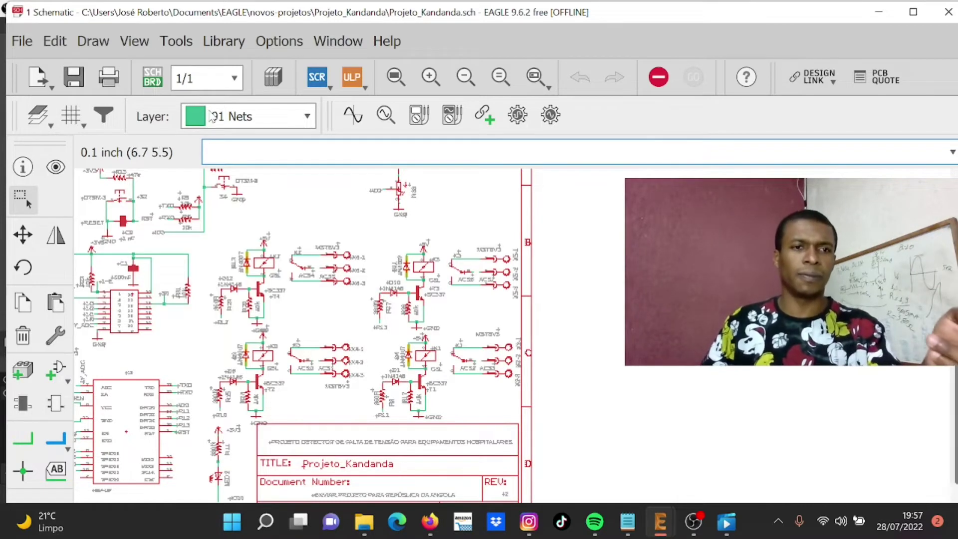
# Switch to the board layout and examine the whole board, including the power section and the output terminals along the lower edge
pyautogui.click(150, 79)
pyautogui.click(288, 135)
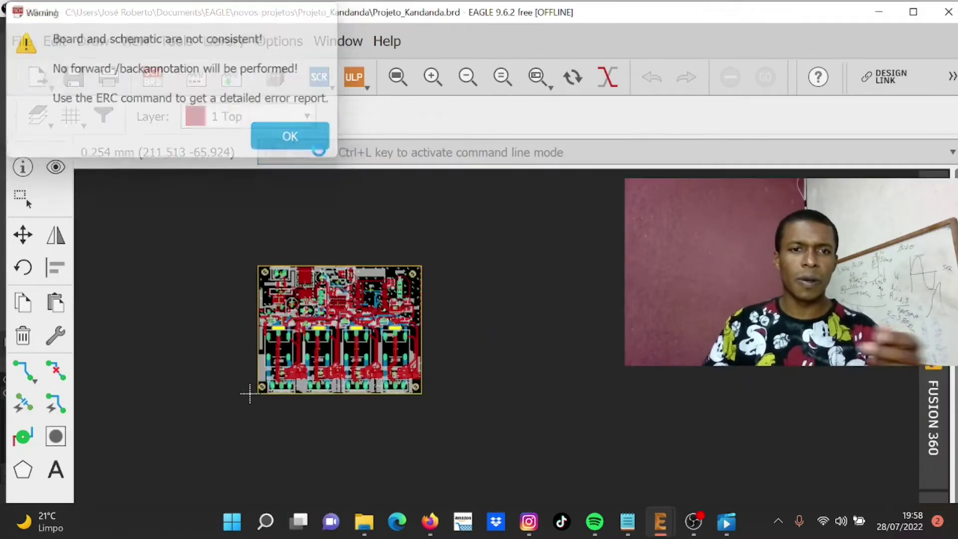
pyautogui.scroll(6, 342, 370)
pyautogui.scroll(-3, 363, 356)
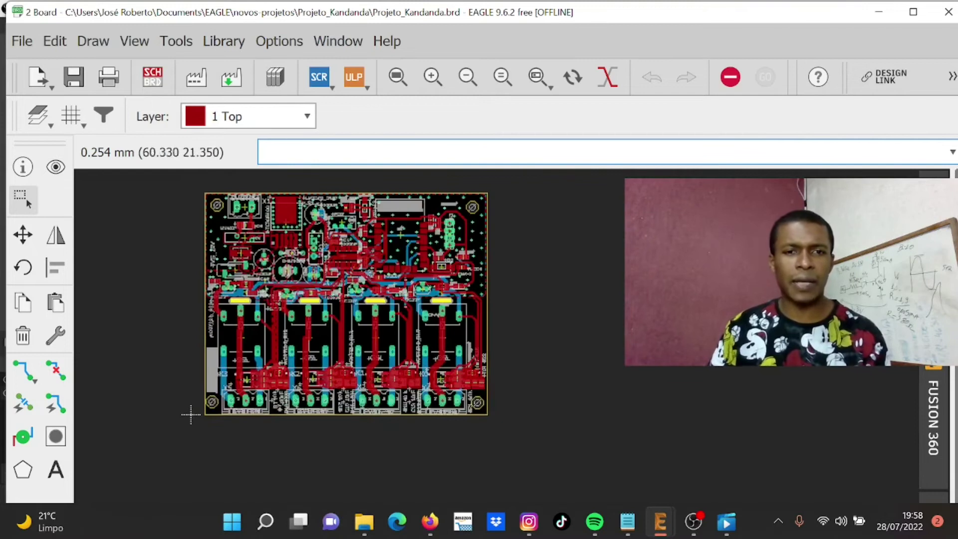
pyautogui.scroll(2, 284, 189)
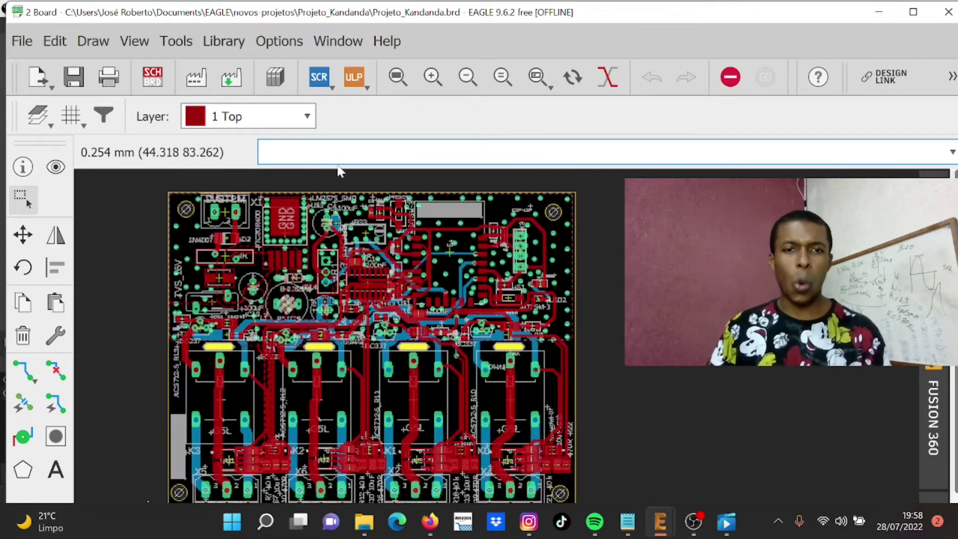
pyautogui.scroll(1, 347, 169)
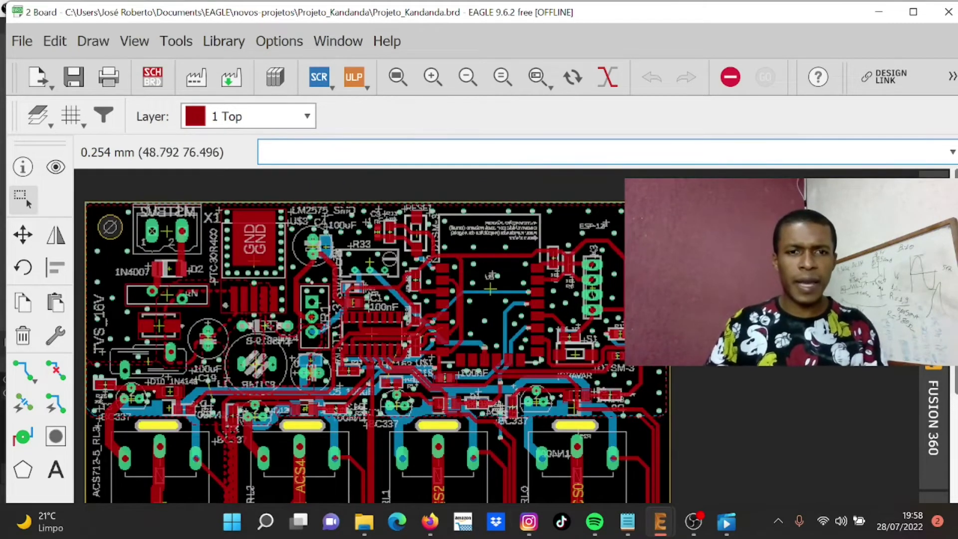
pyautogui.scroll(-1, 381, 197)
pyautogui.scroll(-1, 377, 211)
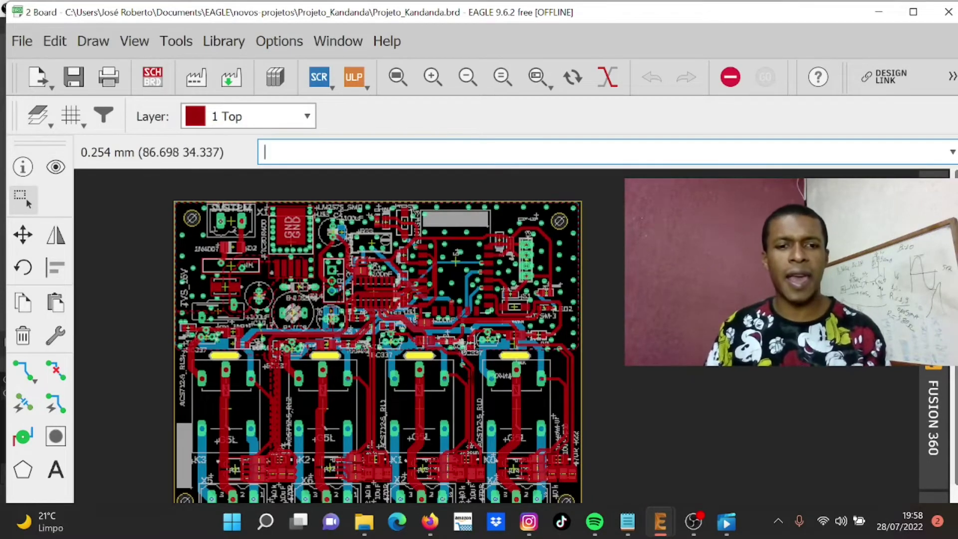
pyautogui.scroll(-2, 282, 349)
pyautogui.scroll(6, 304, 442)
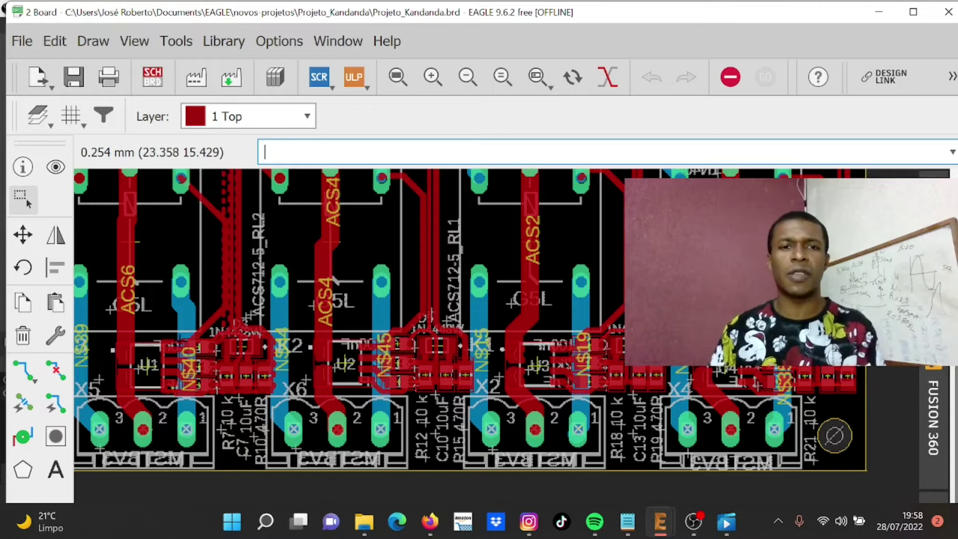
pyautogui.scroll(-5, 111, 421)
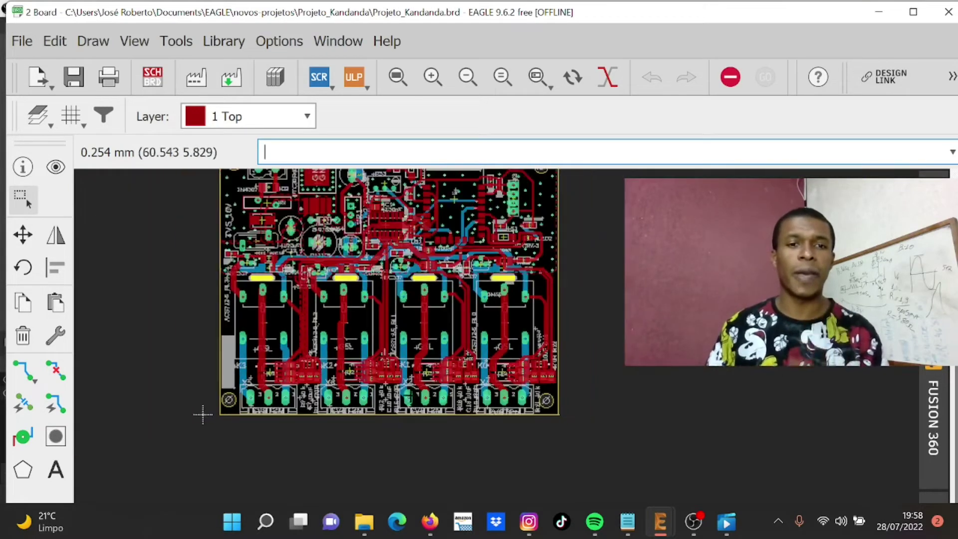
# Return to the schematic and examine the MSTBV2 power input connector X1 and the 1N4007 diode D2 in the power supply section
pyautogui.click(153, 77)
pyautogui.scroll(-2, 425, 345)
pyautogui.scroll(4, 158, 231)
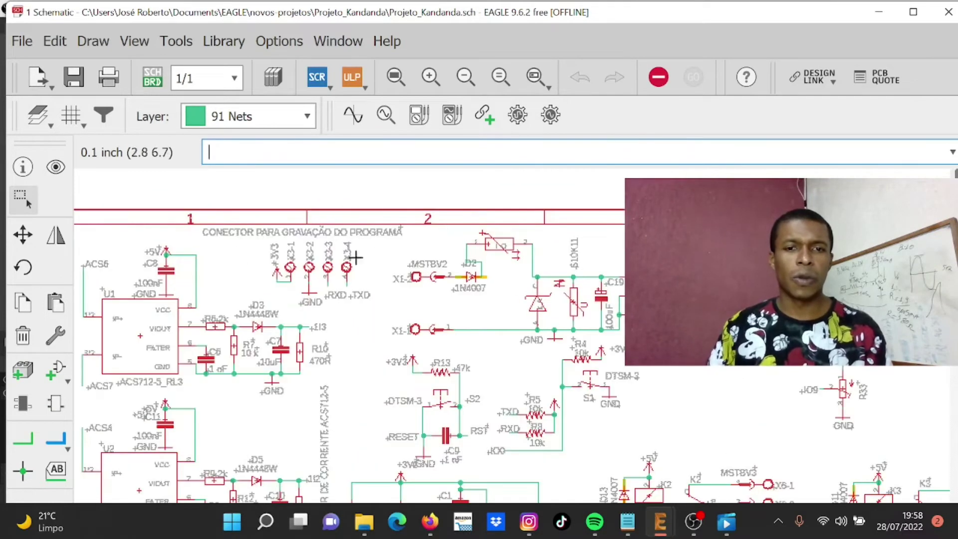
pyautogui.scroll(2, 442, 301)
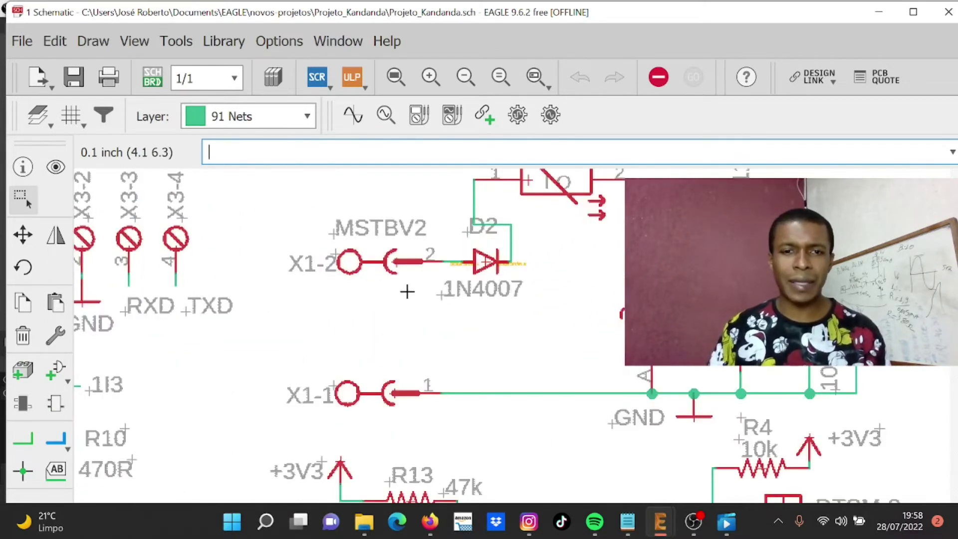
pyautogui.scroll(-2, 333, 310)
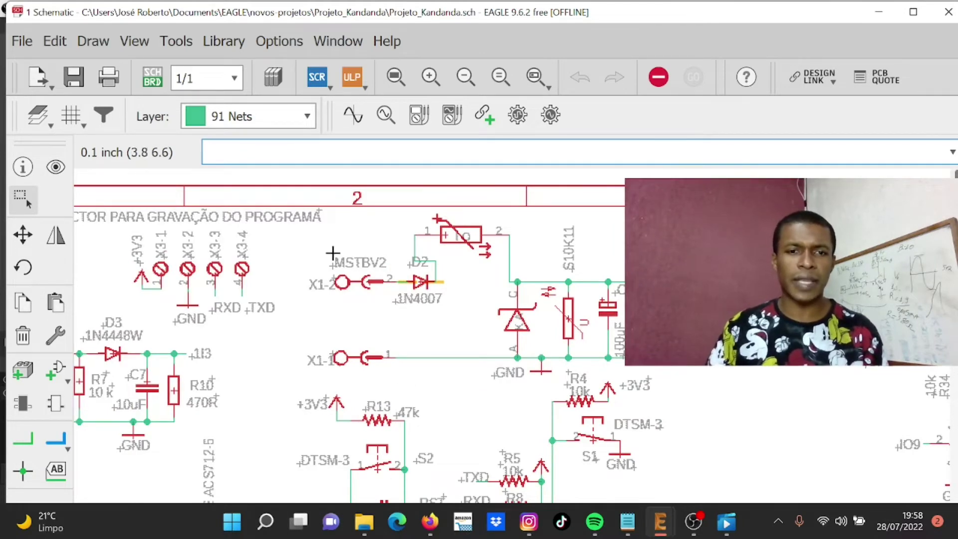
pyautogui.scroll(2, 379, 239)
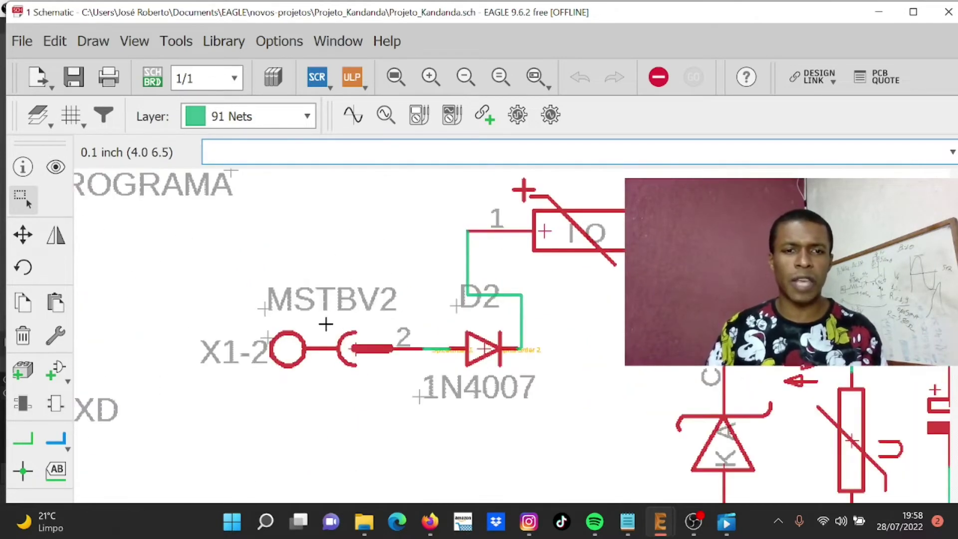
pyautogui.scroll(-2, 346, 262)
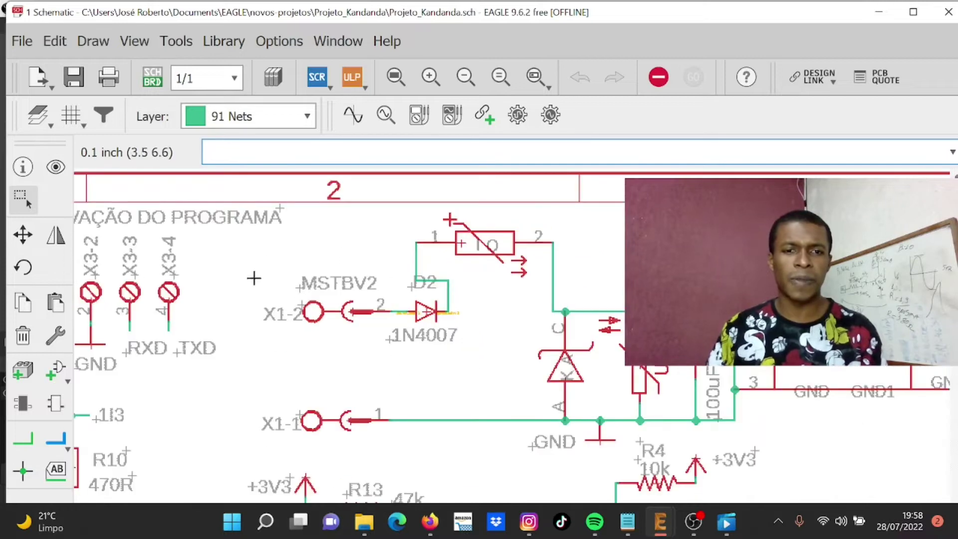
pyautogui.scroll(-2, 324, 349)
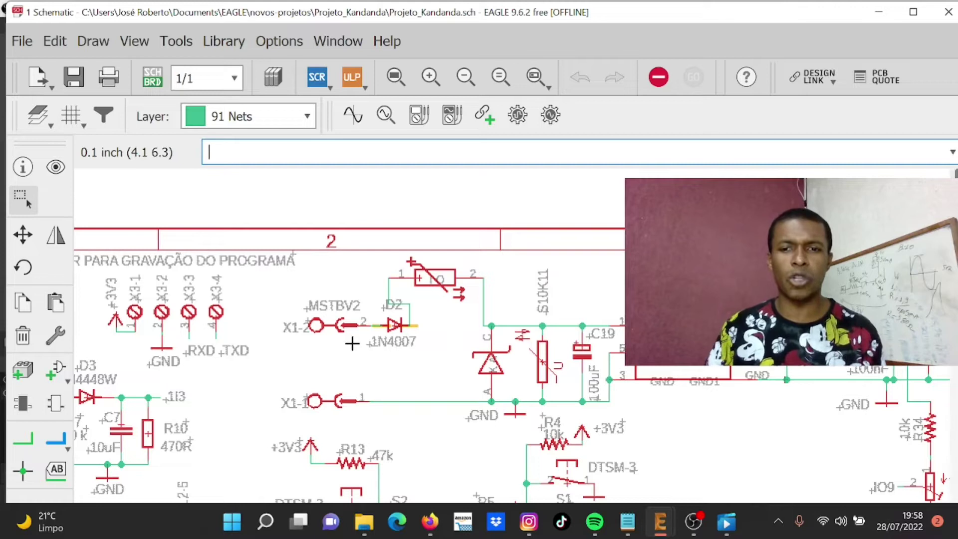
pyautogui.scroll(-1, 348, 344)
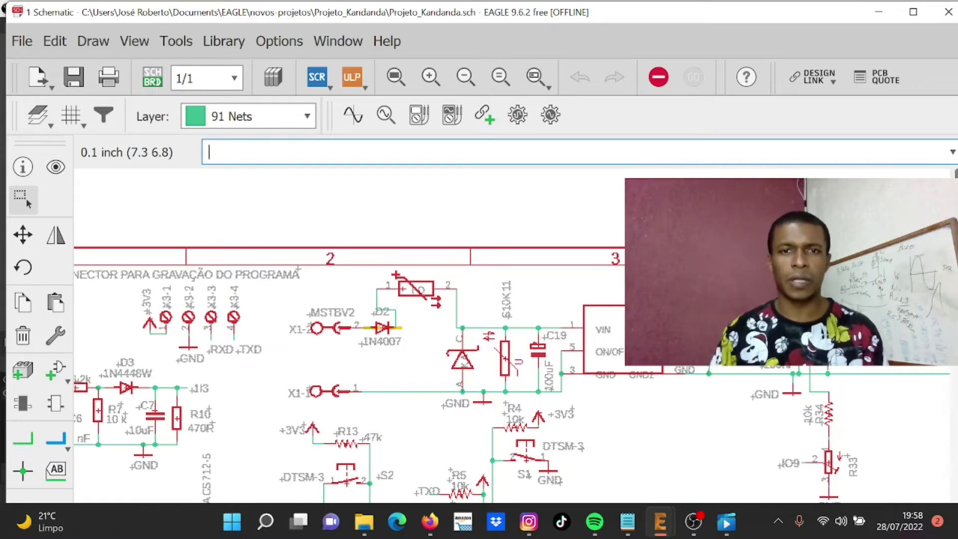
# Switch to the board layout and inspect the placement of connector X1 and diode D2 in the board's upper-left corner
pyautogui.click(152, 77)
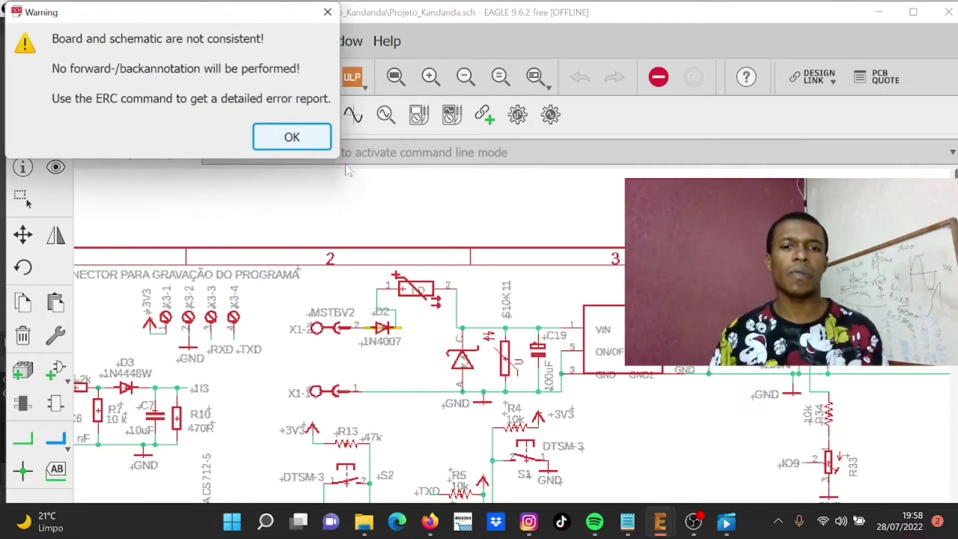
pyautogui.click(272, 131)
pyautogui.scroll(-3, 229, 380)
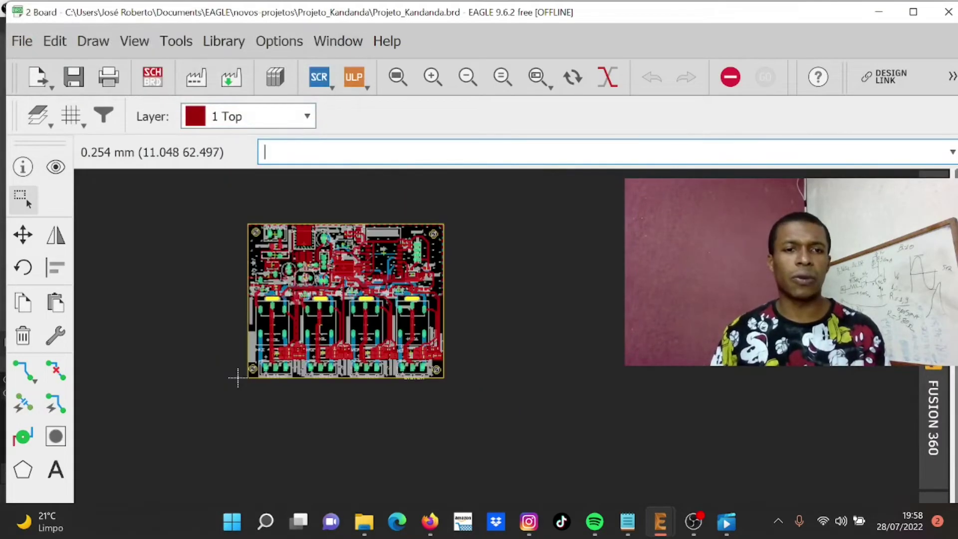
pyautogui.scroll(5, 264, 235)
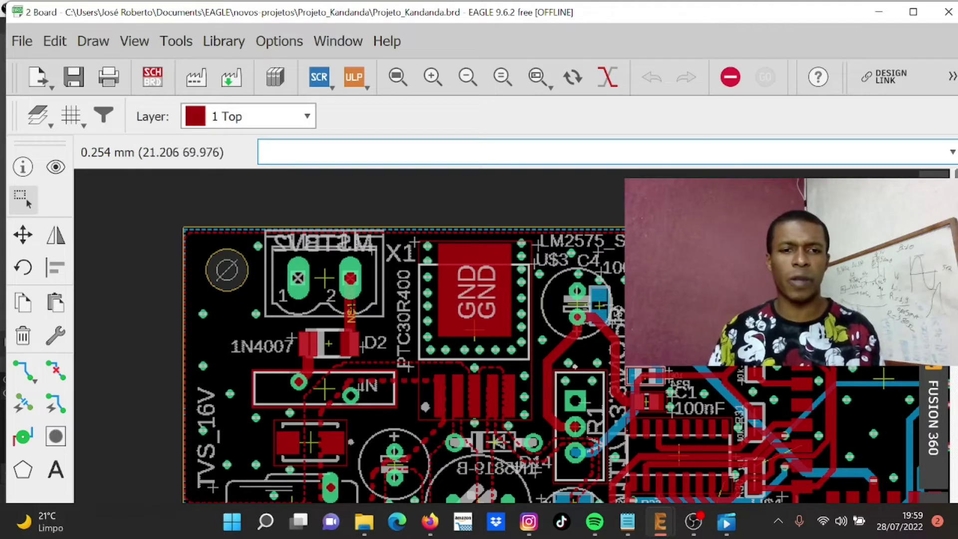
# Return to the schematic and examine how the 1N4007 diode D2 is wired between connector terminal X1-2 and the series thermistor
pyautogui.click(149, 78)
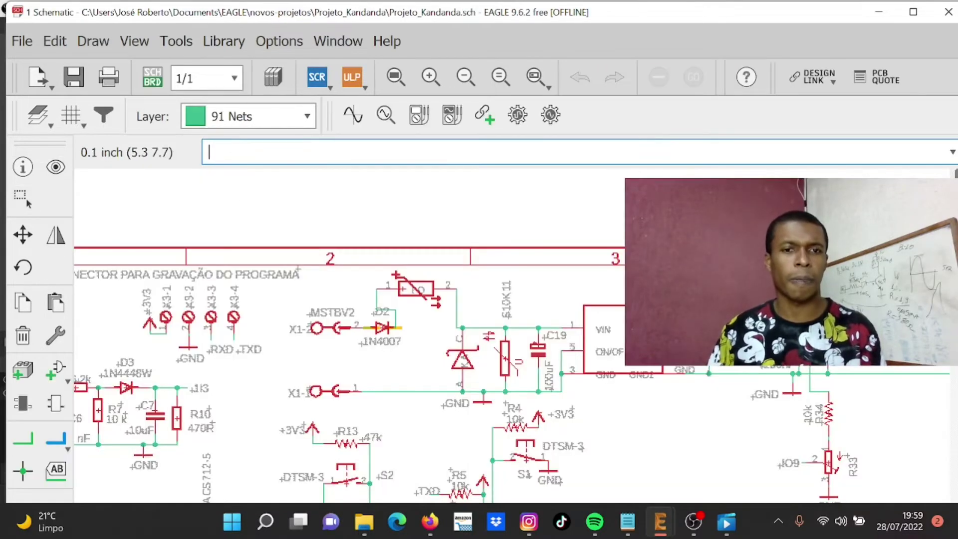
pyautogui.scroll(-3, 267, 237)
pyautogui.scroll(5, 335, 278)
pyautogui.scroll(2, 326, 282)
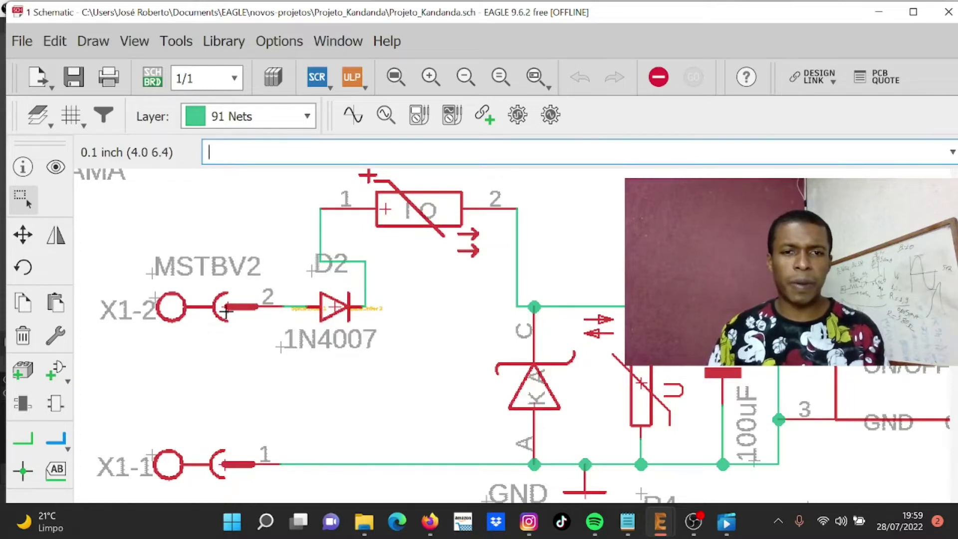
pyautogui.scroll(-2, 227, 312)
pyautogui.scroll(4, 281, 320)
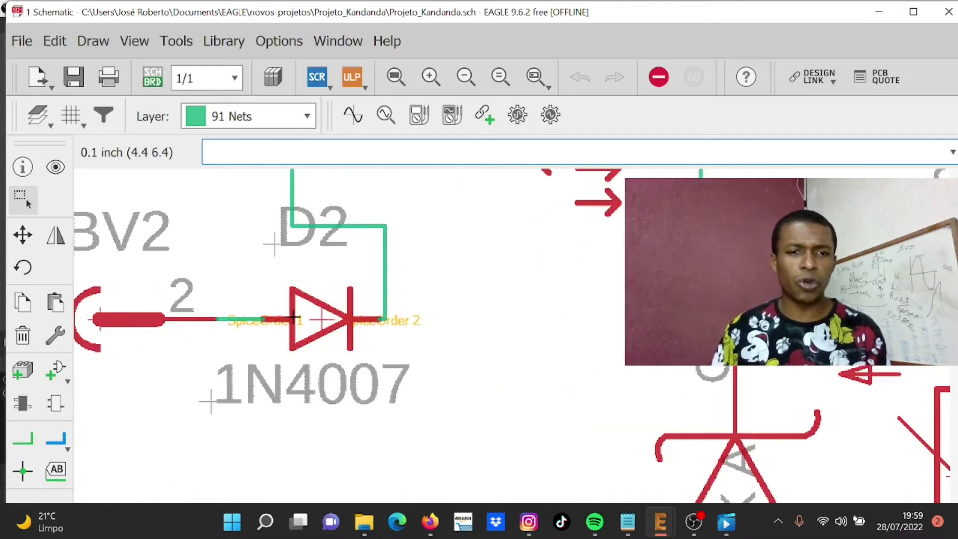
pyautogui.scroll(-5, 306, 306)
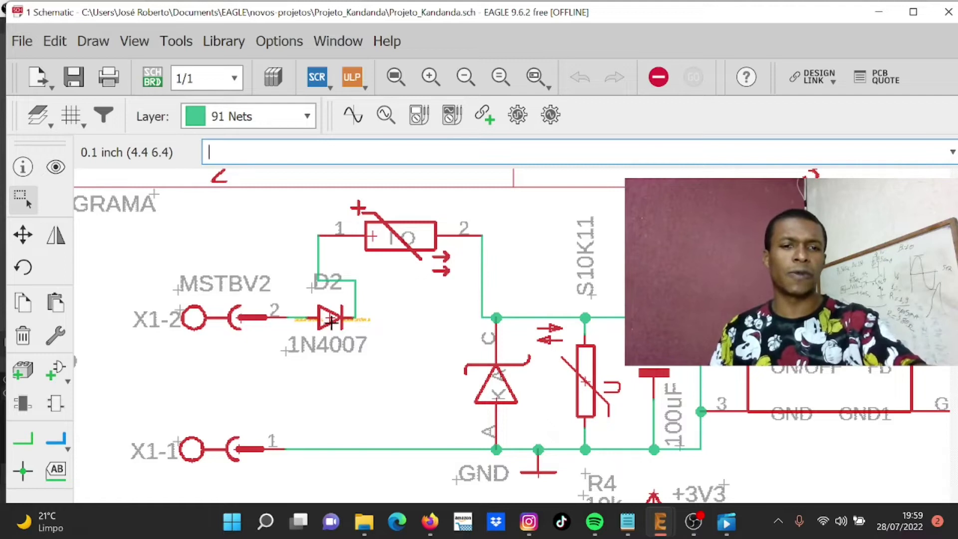
pyautogui.scroll(4, 344, 325)
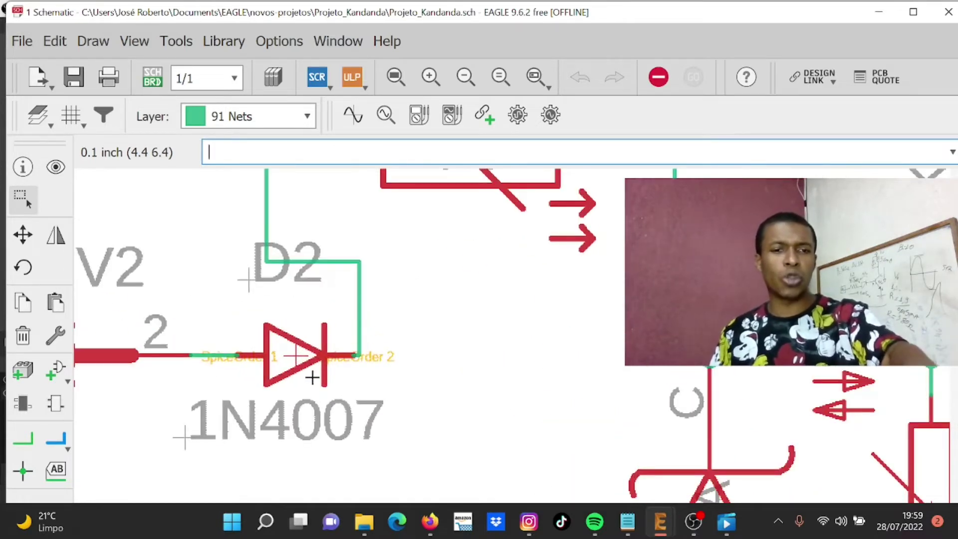
pyautogui.scroll(1, 303, 365)
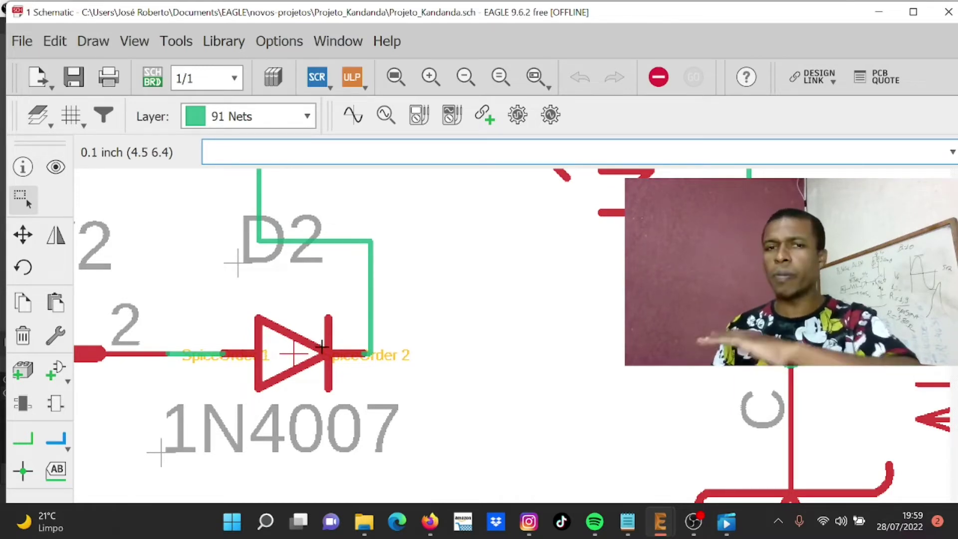
pyautogui.scroll(-3, 322, 342)
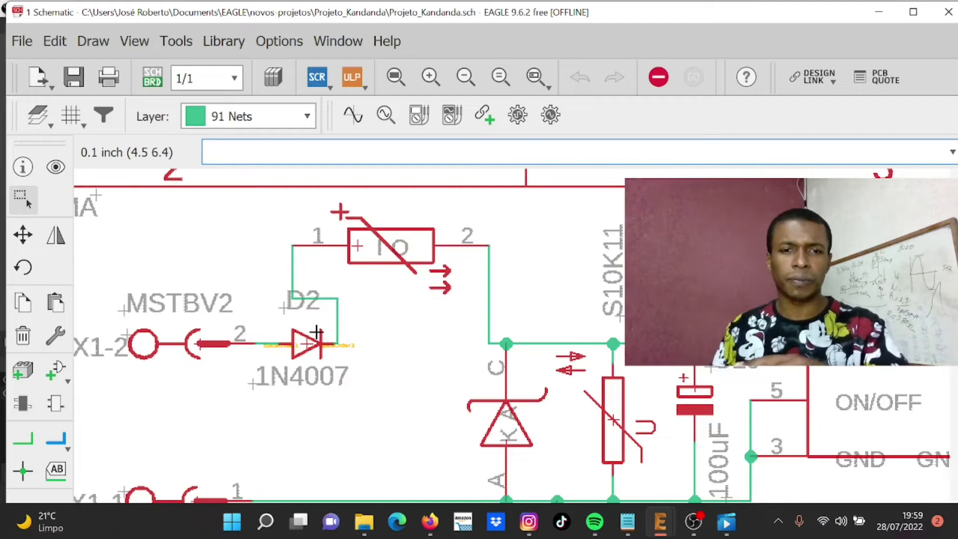
# Examine the power input protection after D2: the series thermistor, the suppressor diode to GND and the S10K11 varistor
pyautogui.scroll(5, 327, 335)
pyautogui.scroll(-3, 330, 346)
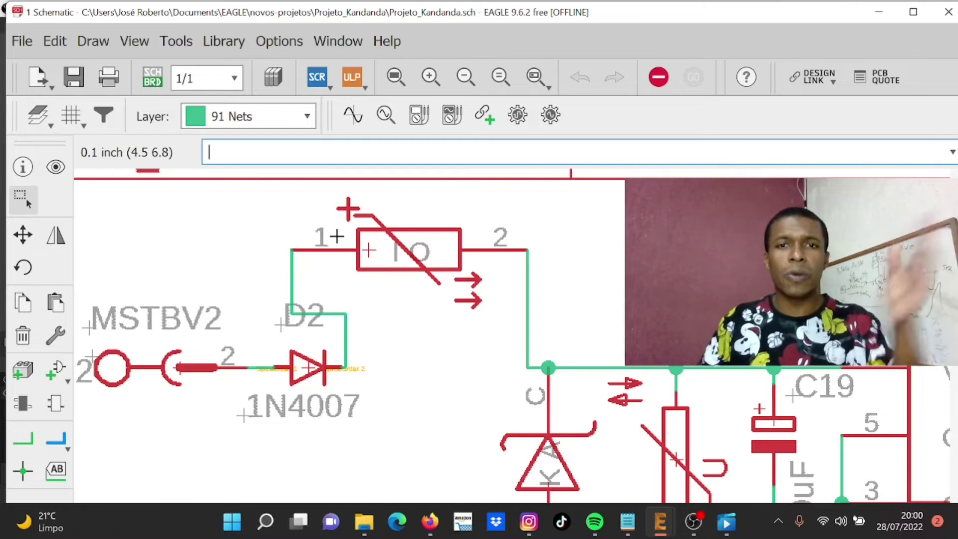
pyautogui.scroll(-2, 322, 263)
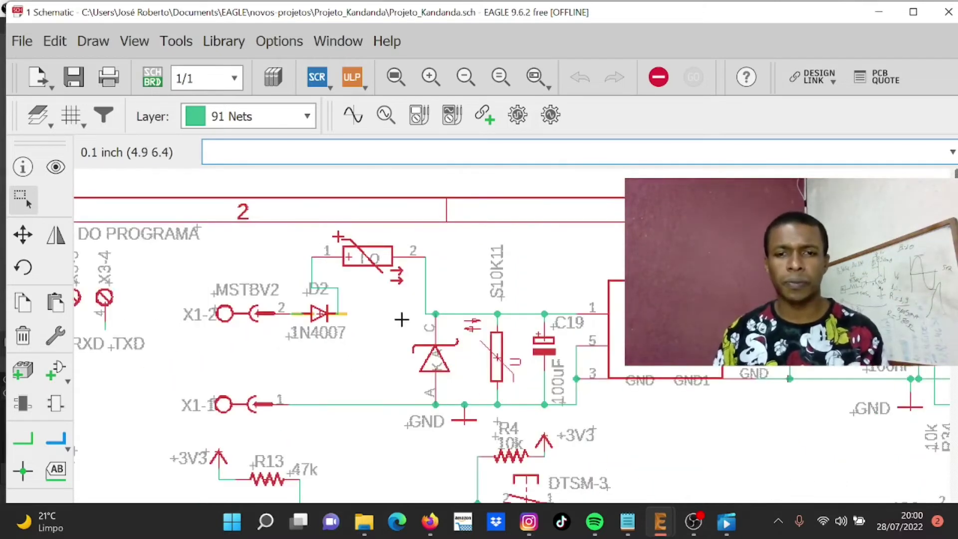
pyautogui.scroll(3, 415, 242)
pyautogui.scroll(-3, 381, 254)
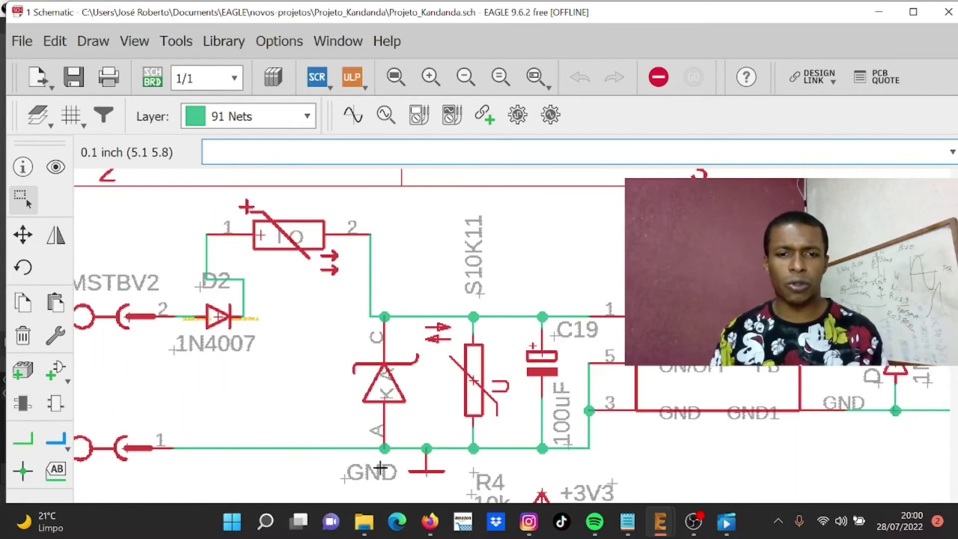
# Examine the suppressor diode connected between the supply line after the thermistor and GND
pyautogui.scroll(3, 376, 469)
pyautogui.scroll(-2, 399, 373)
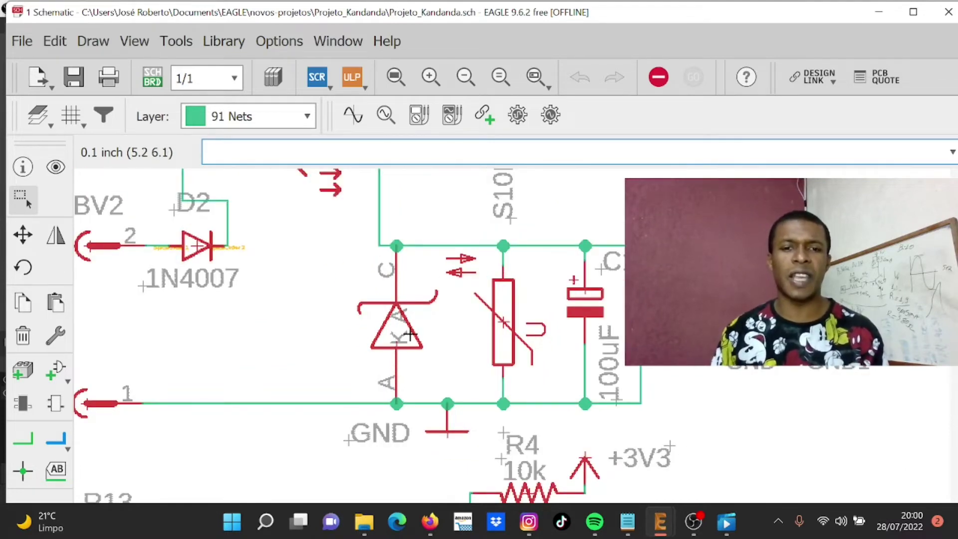
pyautogui.scroll(-2, 399, 342)
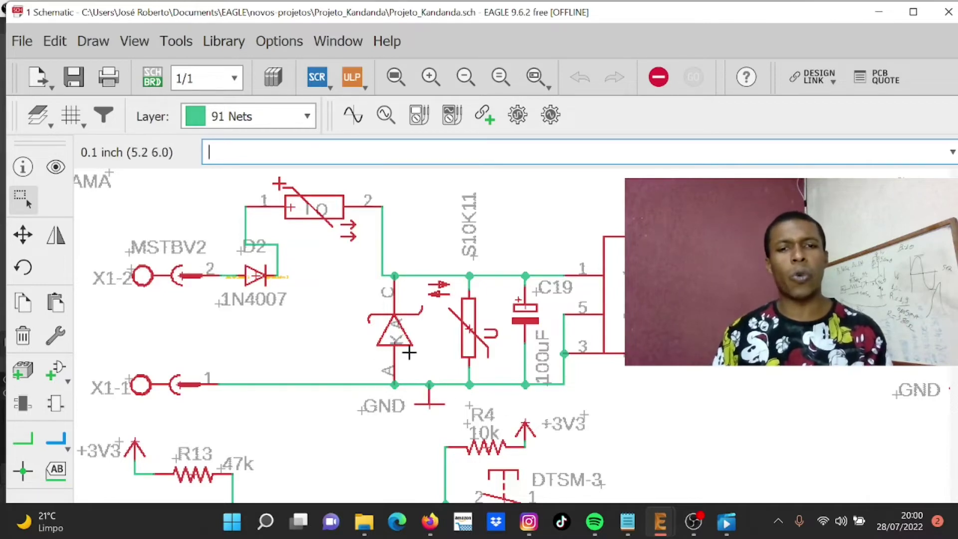
pyautogui.scroll(3, 405, 344)
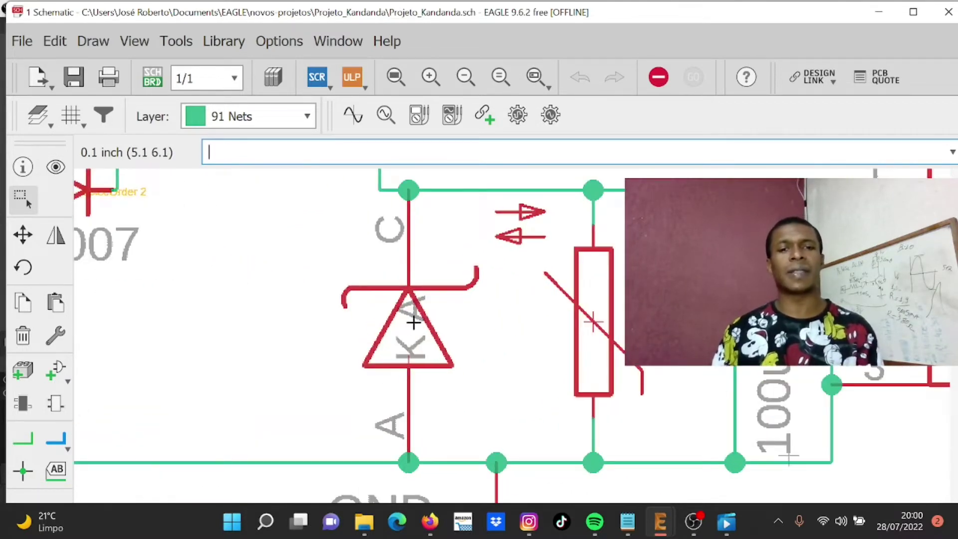
pyautogui.scroll(-2, 414, 379)
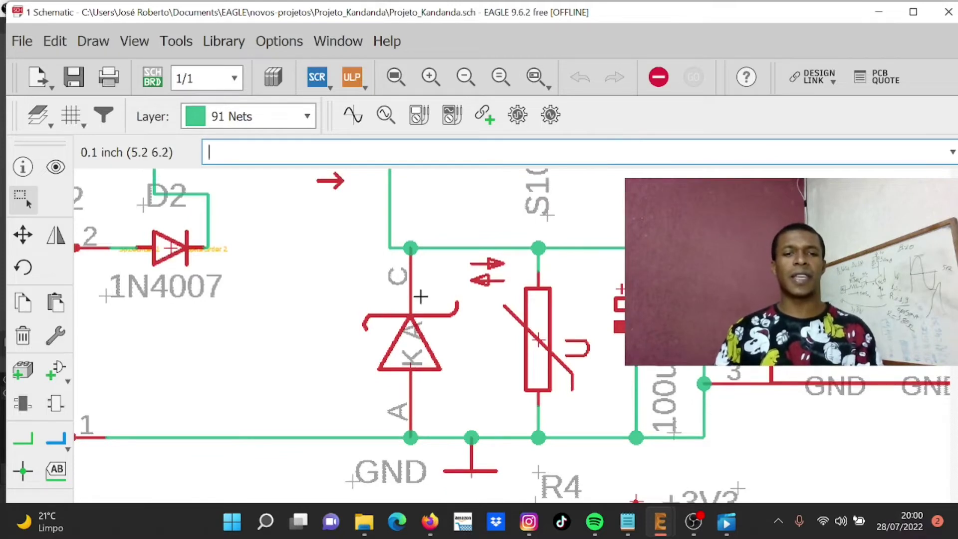
pyautogui.scroll(-2, 425, 293)
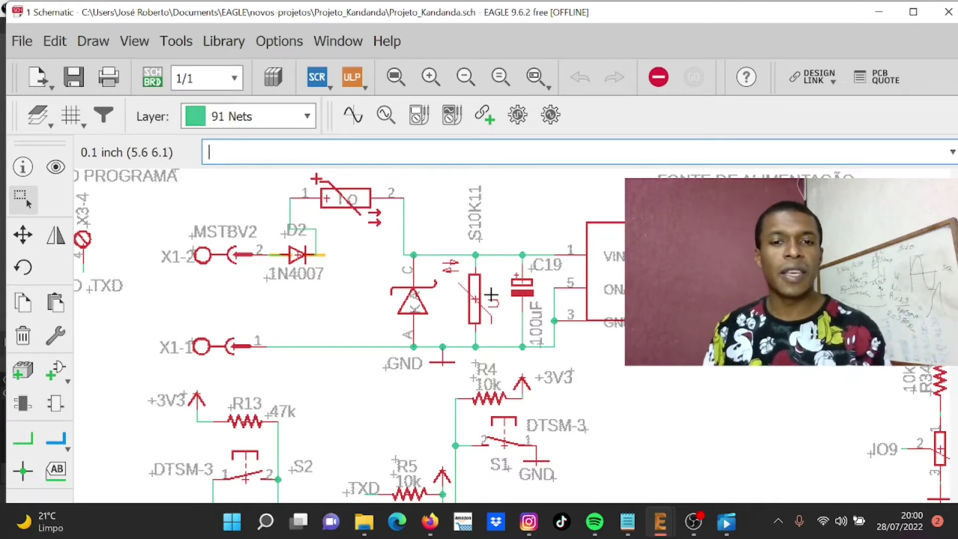
# Examine the S10K11 varistor wired in parallel with the suppressor diode
pyautogui.scroll(2, 493, 295)
pyautogui.scroll(-1, 480, 343)
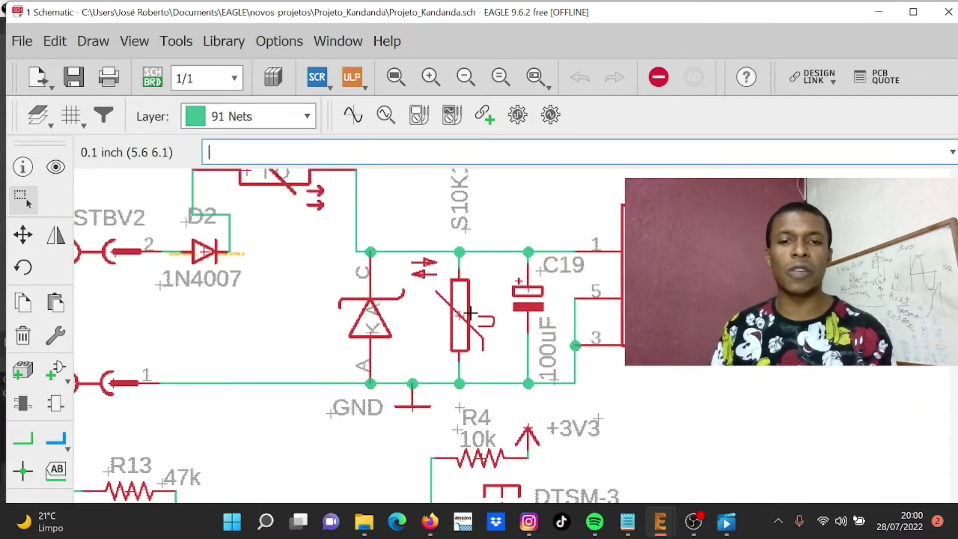
pyautogui.scroll(-1, 479, 331)
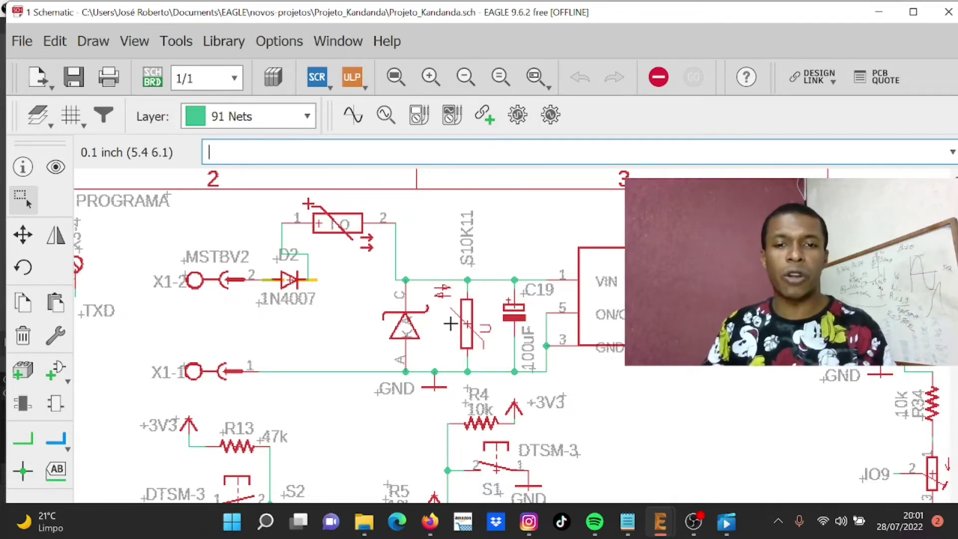
# Examine the switching regulator block under FONTE DE ALIMENTAÇÃO and its input and output pins
pyautogui.scroll(-2, 384, 304)
pyautogui.scroll(3, 549, 254)
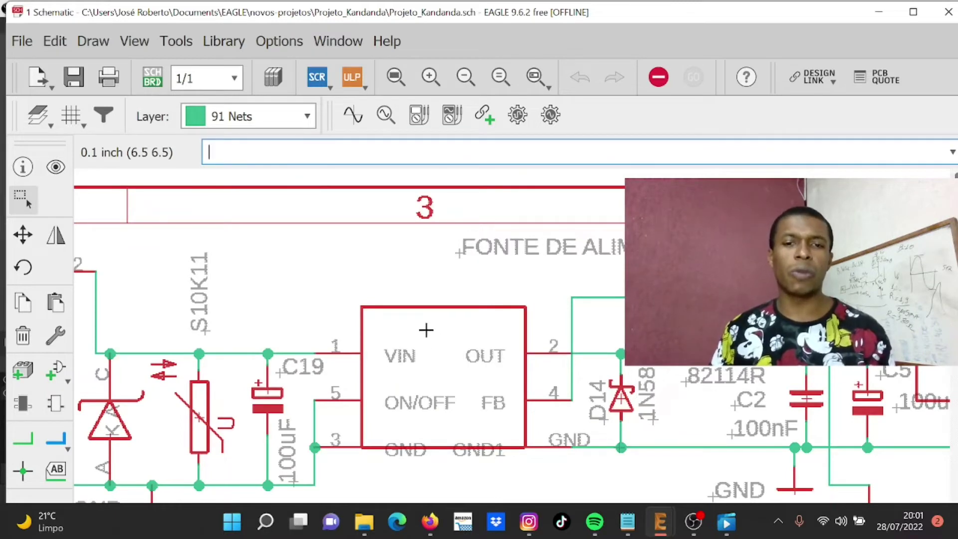
pyautogui.scroll(-2, 426, 329)
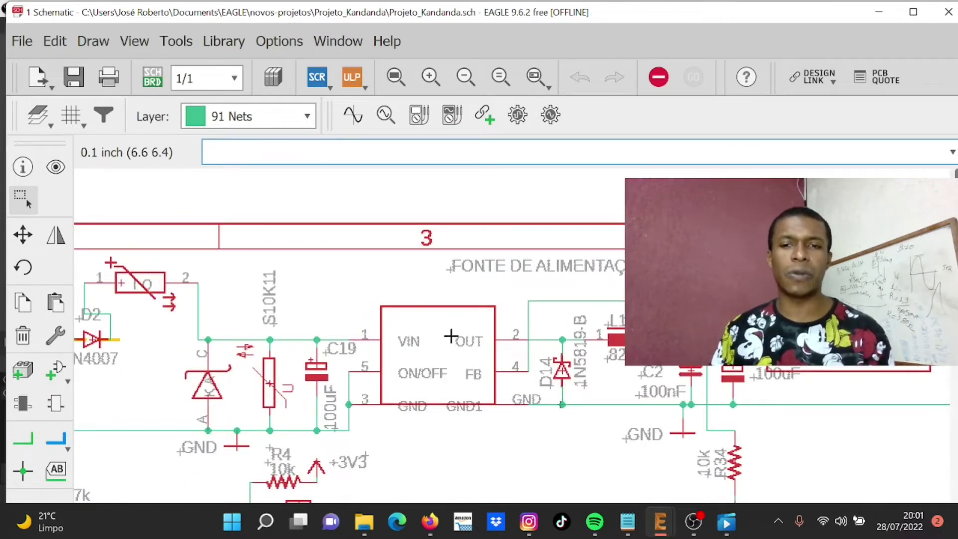
# Switch to Firefox and search the web for "lm2575 smd" from the Norton Safe Search page
pyautogui.moveTo(433, 522)
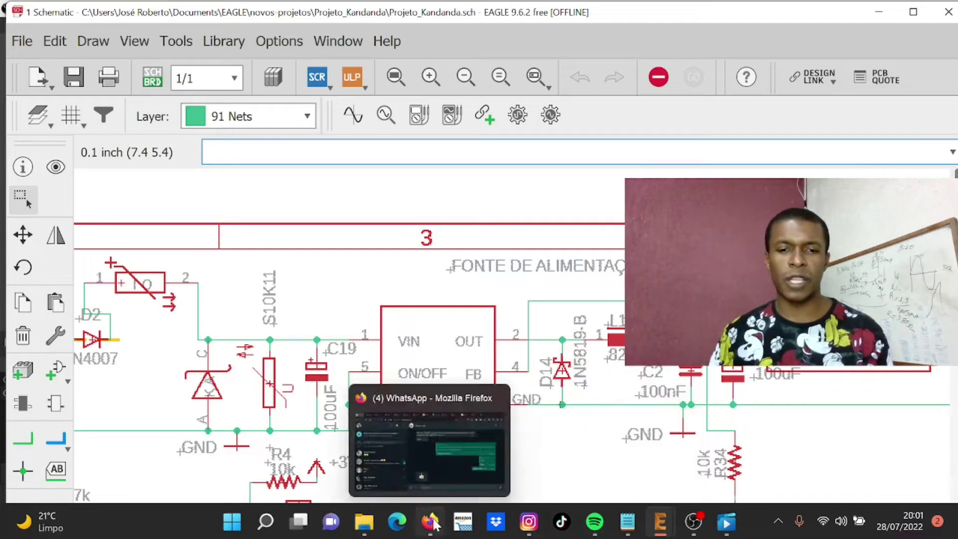
pyautogui.click(457, 447)
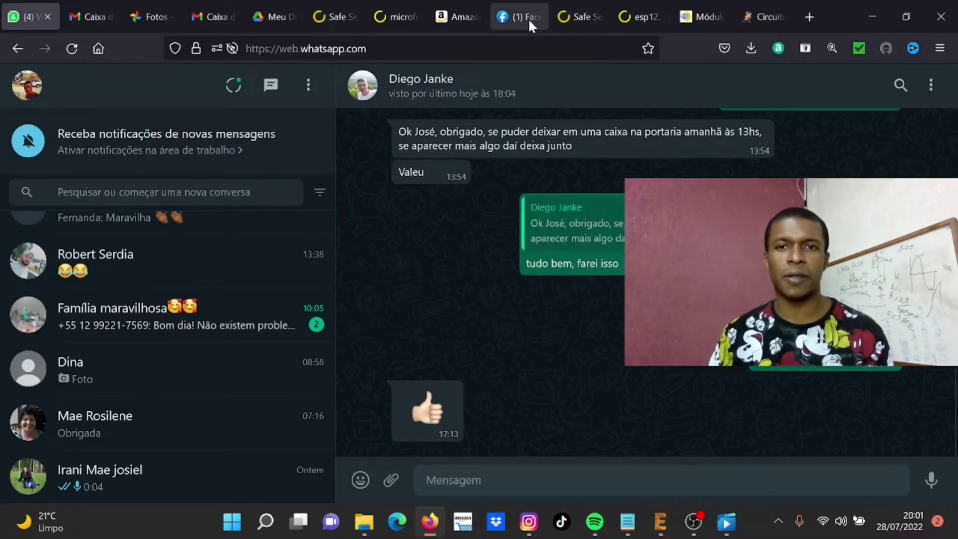
pyautogui.click(631, 16)
pyautogui.click(579, 17)
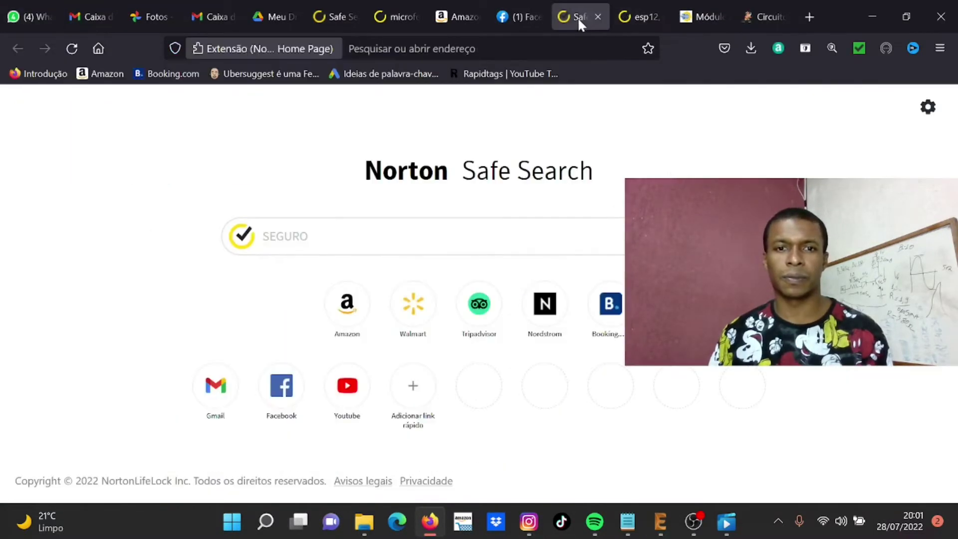
pyautogui.write('lm257')
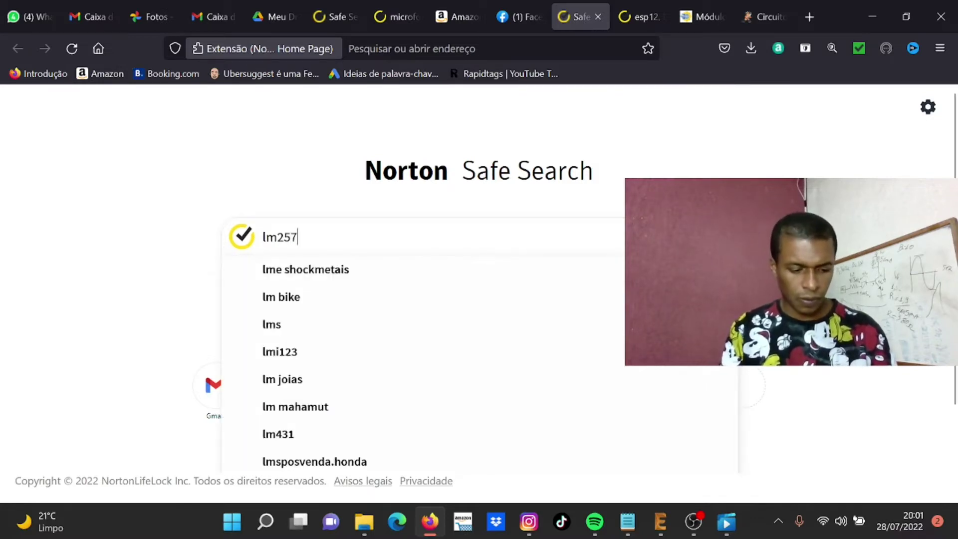
pyautogui.write('5 smd')
pyautogui.press('Return')
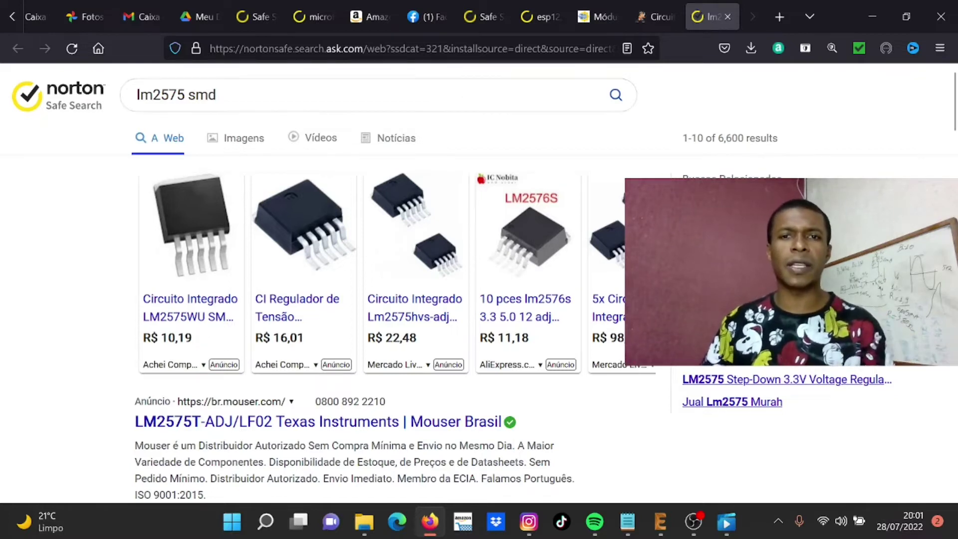
# Return to the EAGLE schematic and examine how the regulator's VIN, ON/OFF and GND pins are wired
pyautogui.moveTo(668, 513)
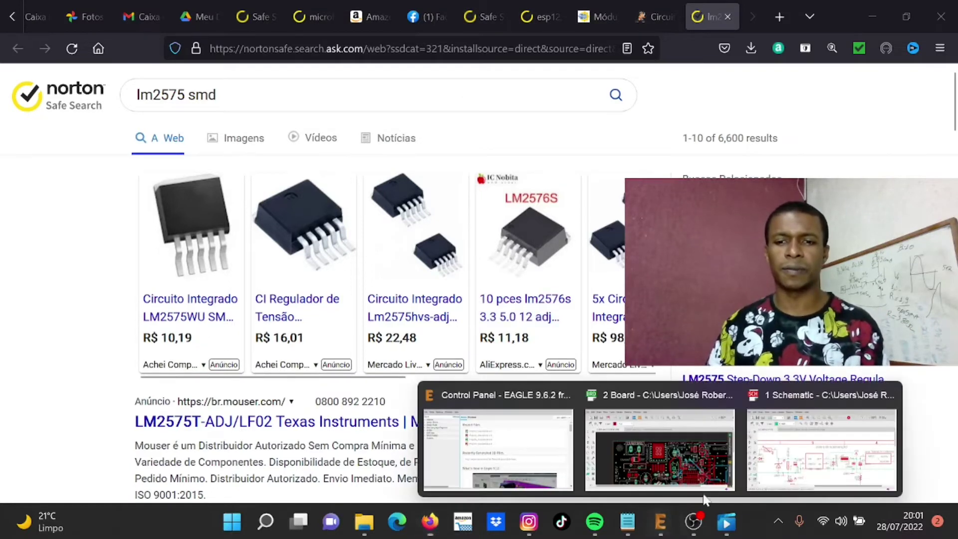
pyautogui.click(865, 449)
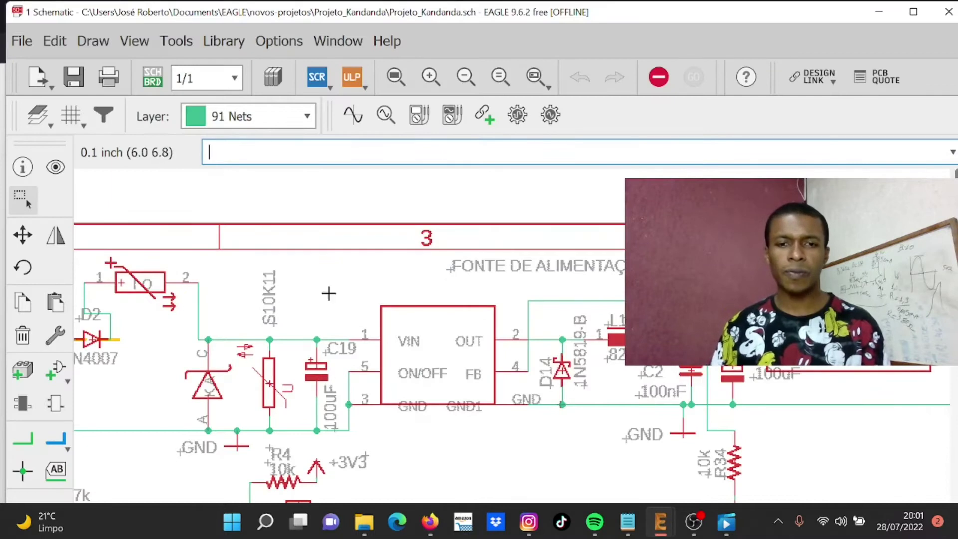
pyautogui.scroll(2, 462, 433)
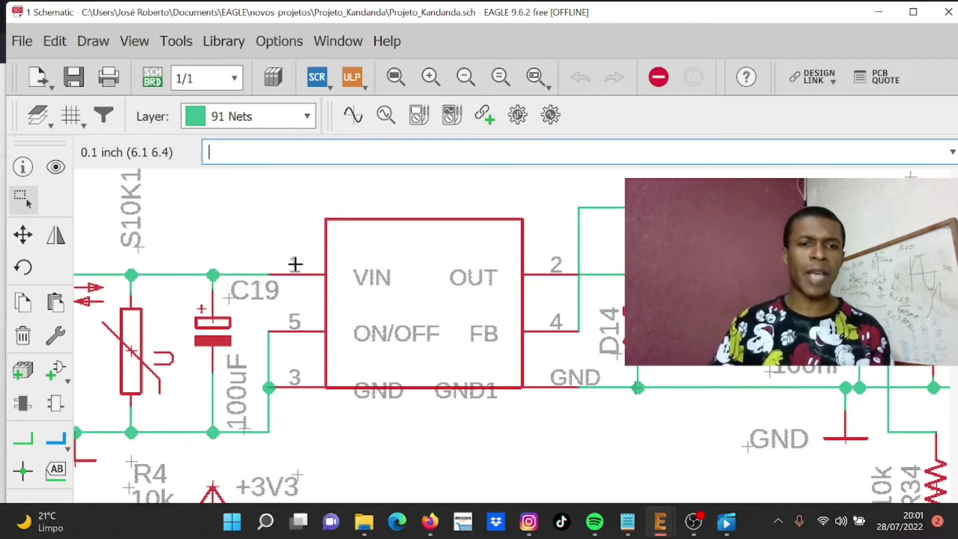
pyautogui.scroll(-1, 379, 279)
pyautogui.scroll(-1, 410, 283)
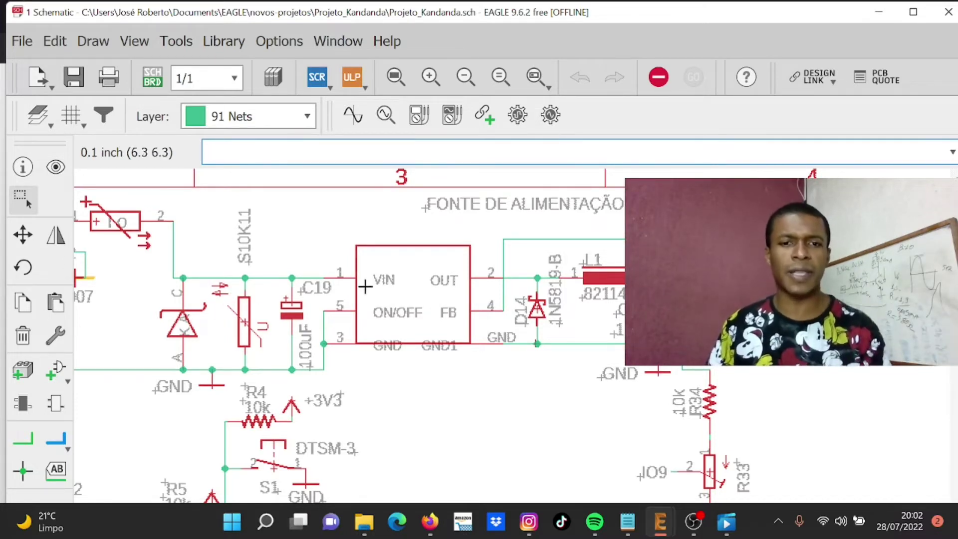
pyautogui.scroll(1, 368, 285)
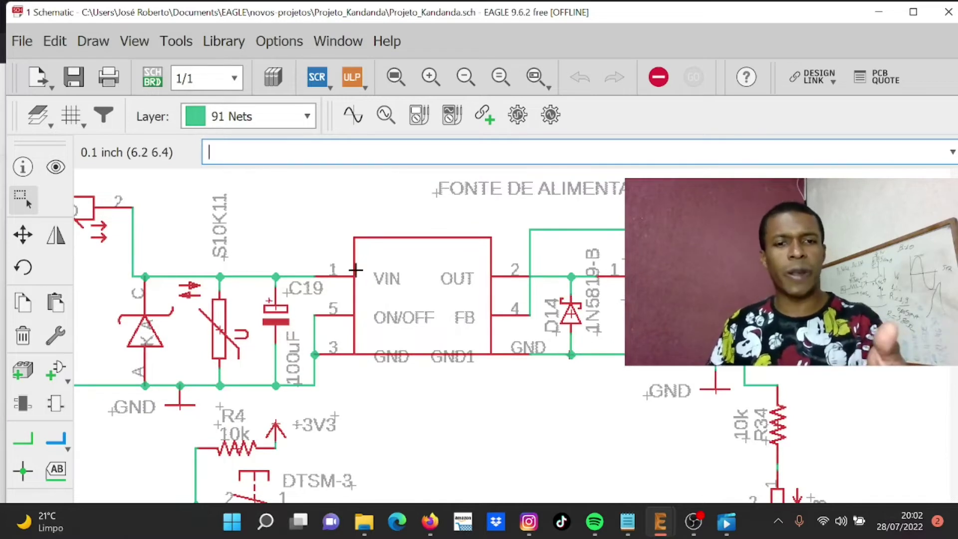
pyautogui.scroll(-2, 428, 289)
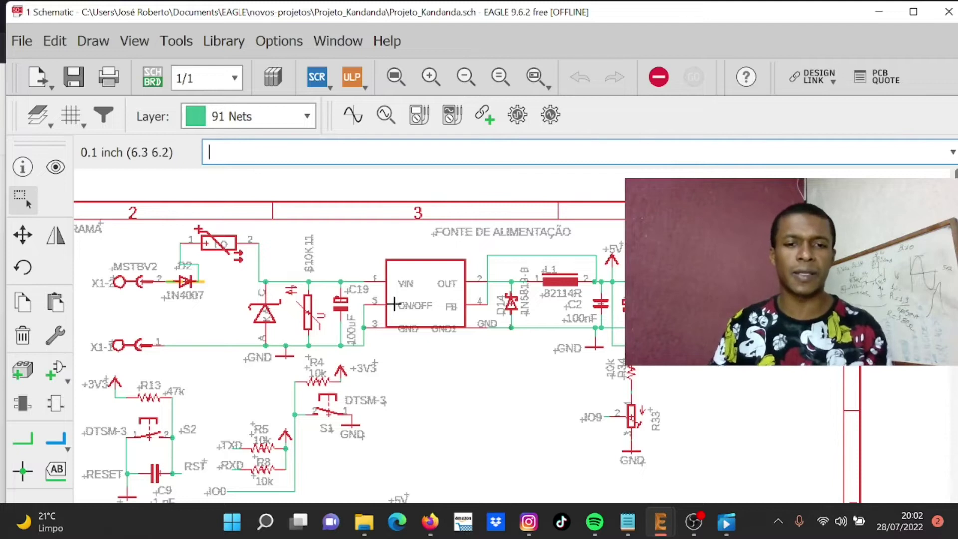
pyautogui.scroll(3, 395, 305)
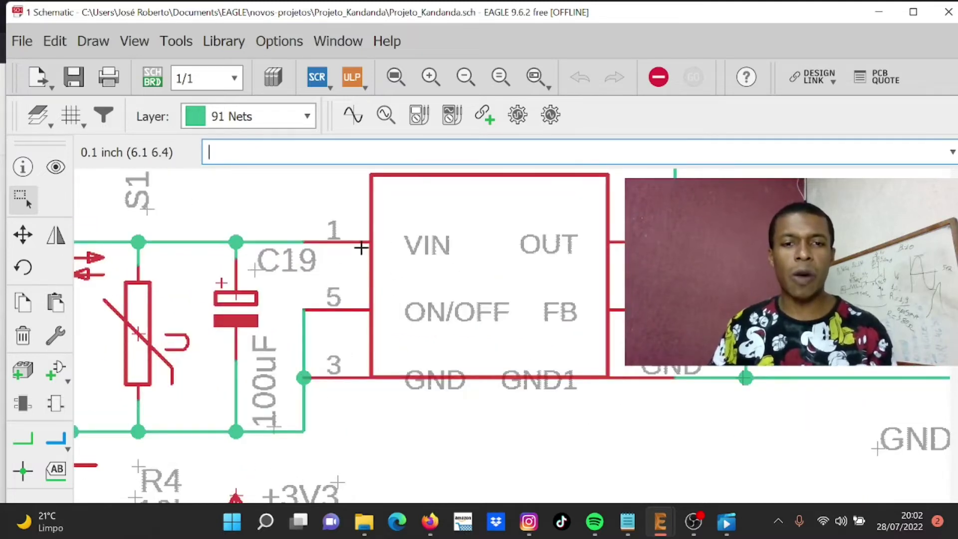
pyautogui.scroll(-2, 529, 265)
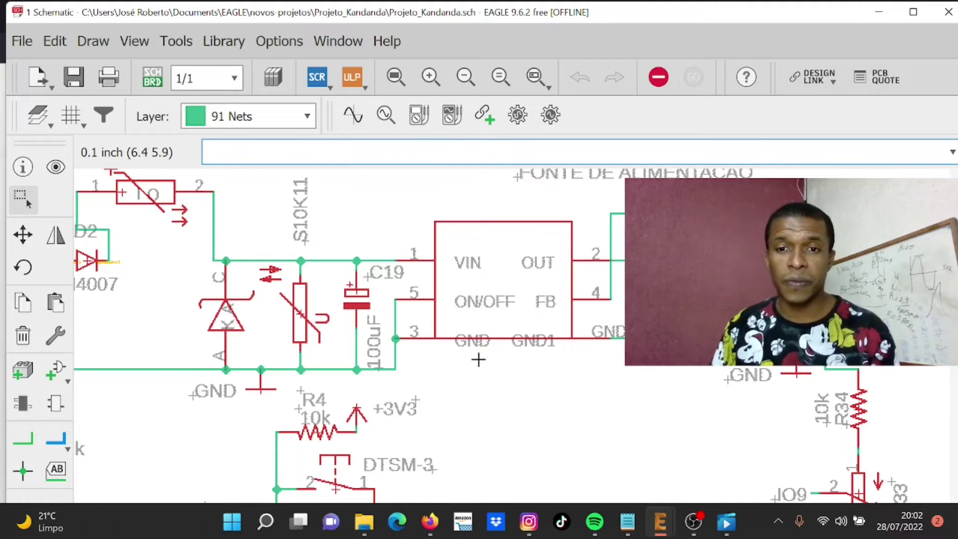
# Examine the 100uF input capacitor C19 and the 1N5819-B diode D14 at the regulator's output
pyautogui.scroll(1, 350, 300)
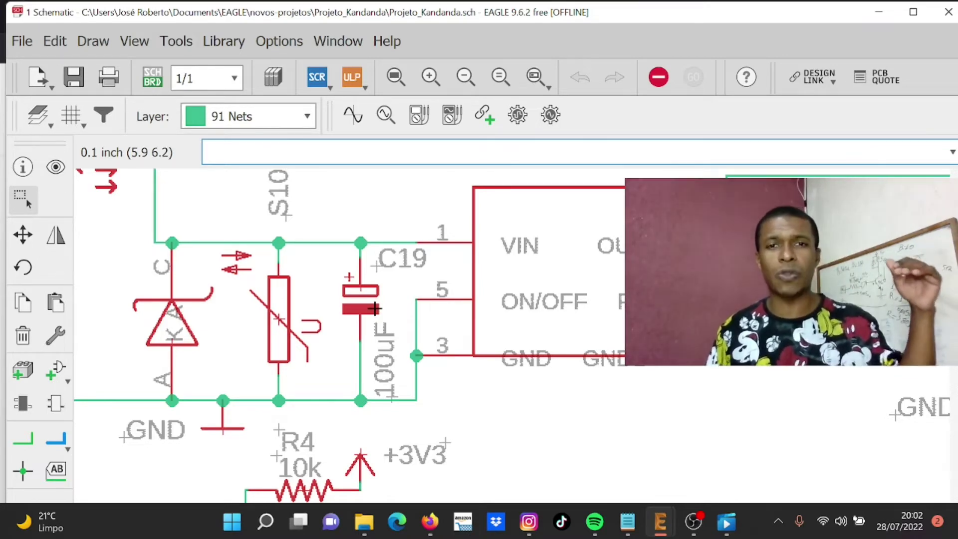
pyautogui.scroll(-2, 298, 361)
pyautogui.scroll(3, 521, 259)
pyautogui.scroll(-1, 466, 352)
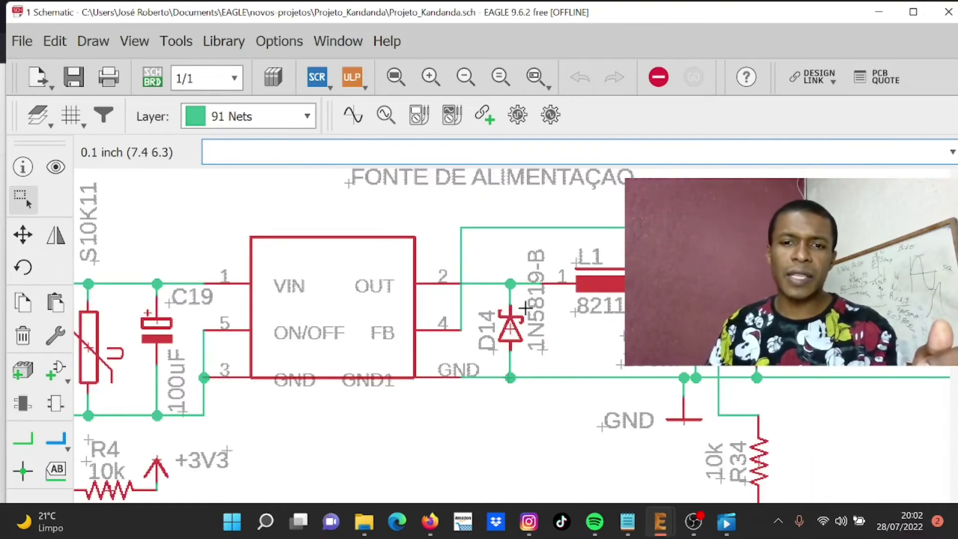
pyautogui.scroll(2, 546, 343)
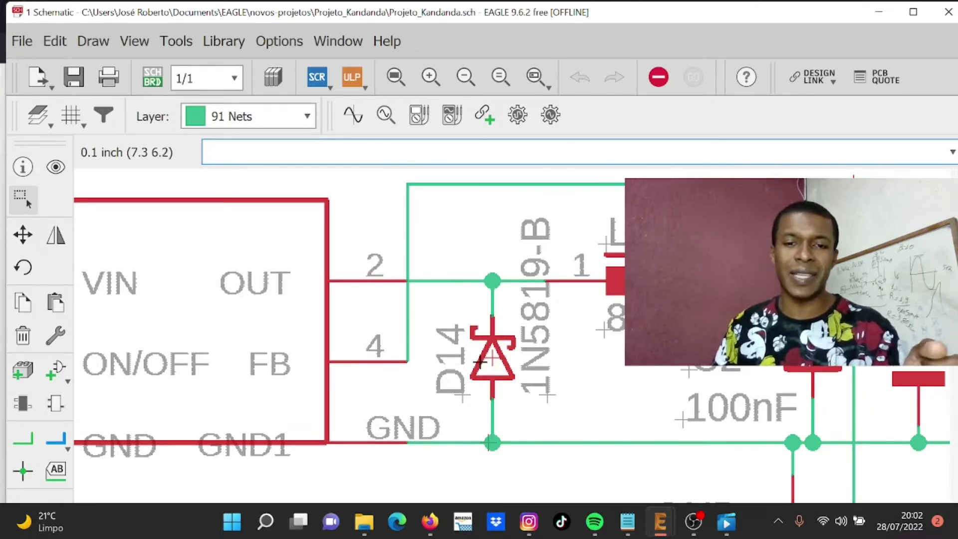
pyautogui.scroll(-3, 480, 361)
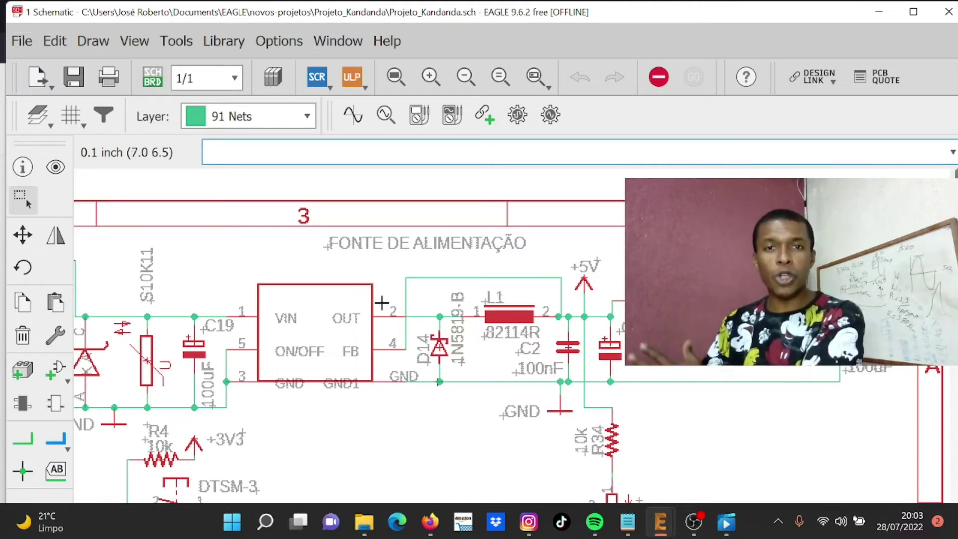
# Examine inductor L1 and the feedback net to pin FB, and retrace the supply path from diode D2 to the +5V node
pyautogui.scroll(3, 546, 330)
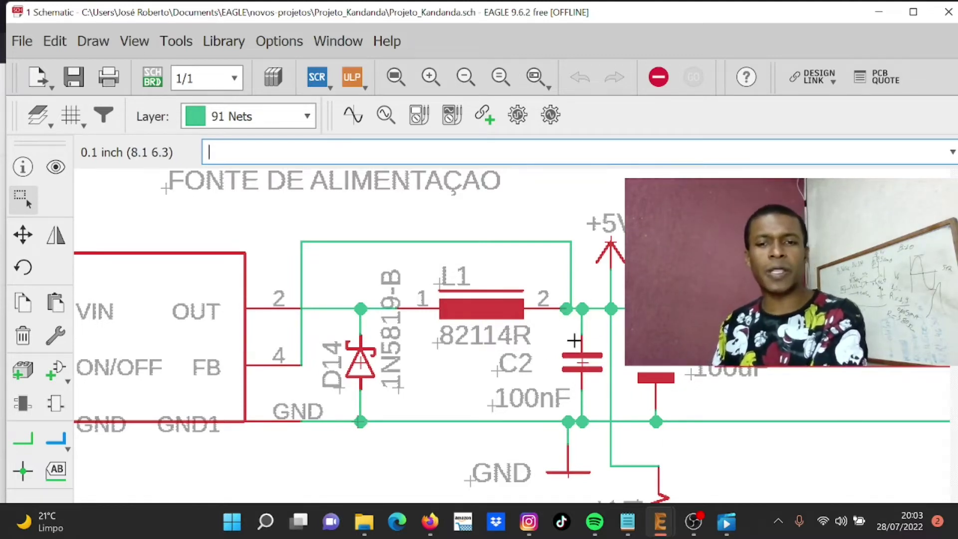
pyautogui.scroll(-1, 573, 340)
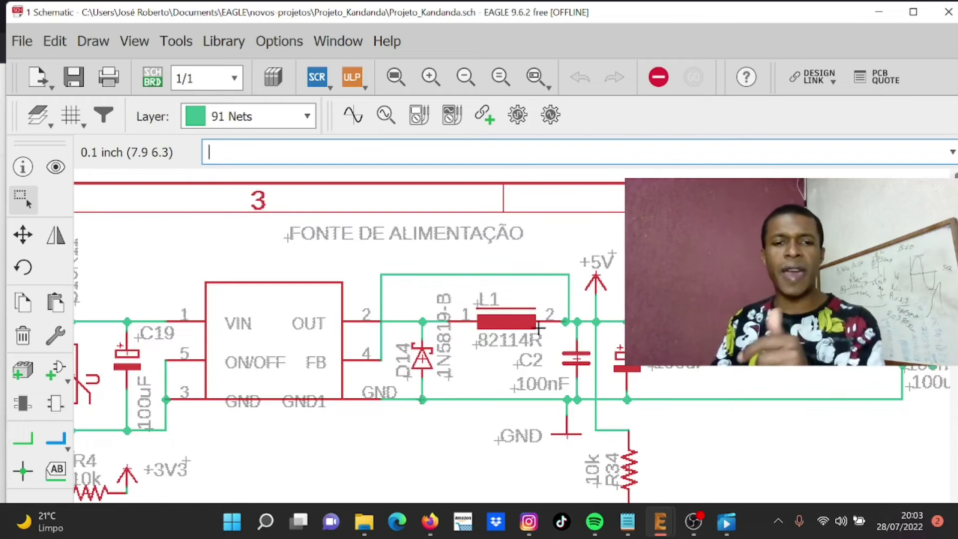
pyautogui.scroll(-1, 564, 340)
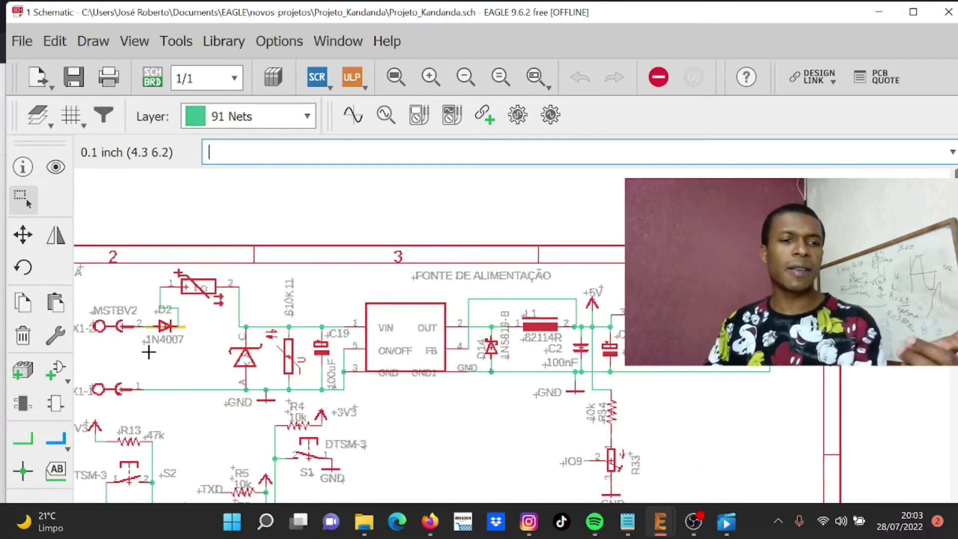
pyautogui.scroll(-1, 240, 359)
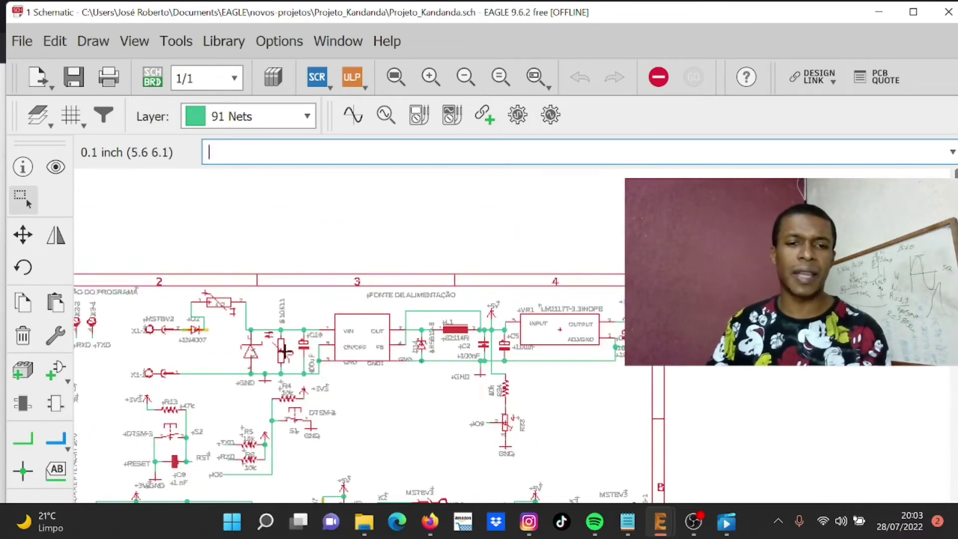
pyautogui.scroll(3, 480, 313)
pyautogui.scroll(-2, 434, 309)
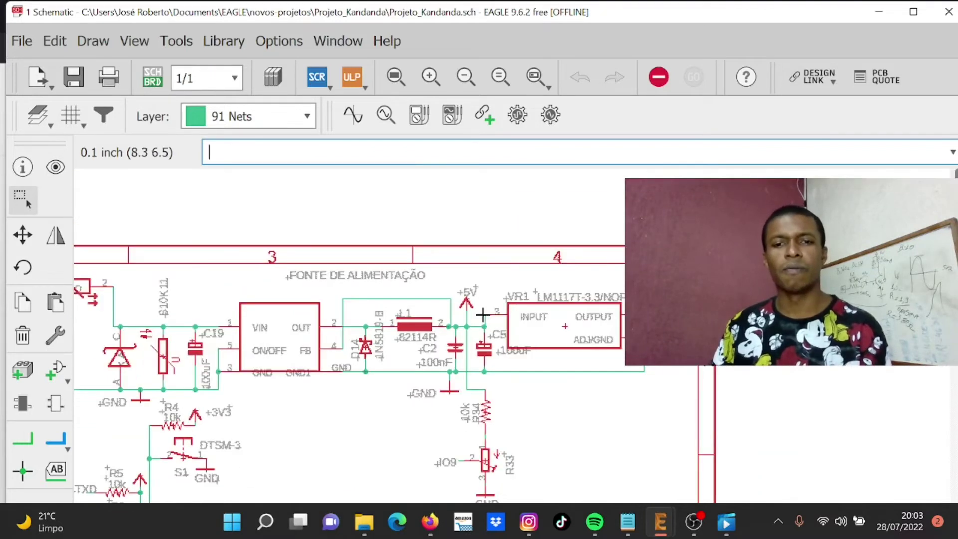
# Examine the +5V filter capacitors C2 (100nF) and C5 (100uF) ahead of regulator VR1's input
pyautogui.scroll(4, 479, 307)
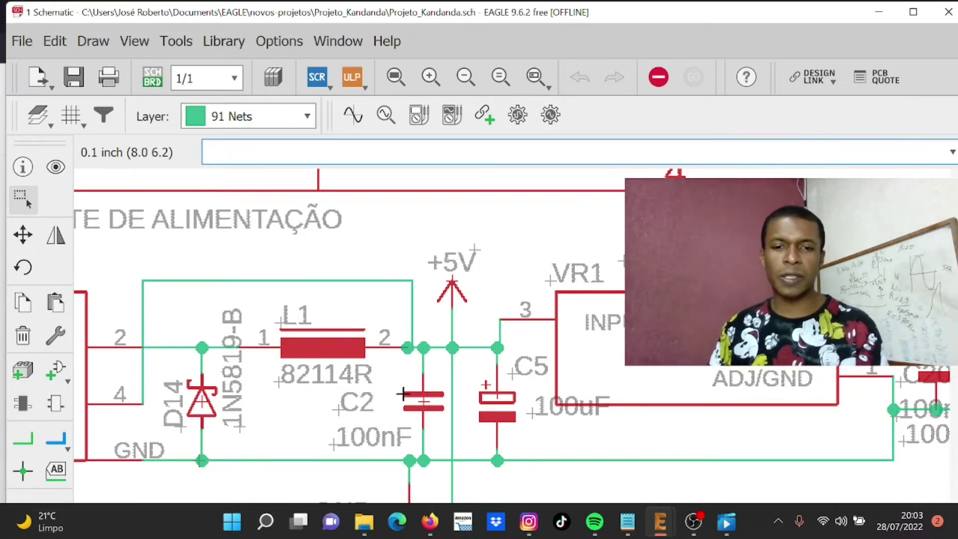
pyautogui.scroll(-1, 402, 393)
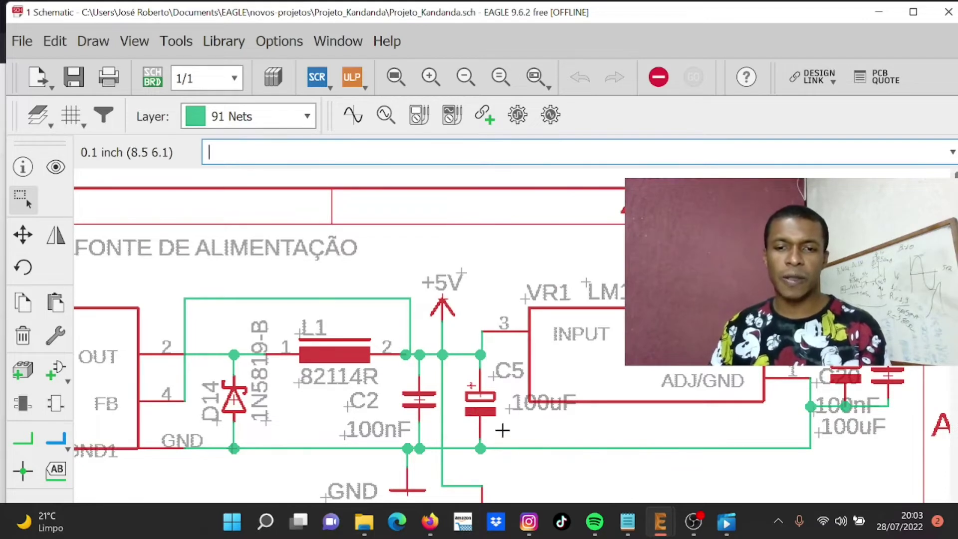
pyautogui.scroll(2, 500, 423)
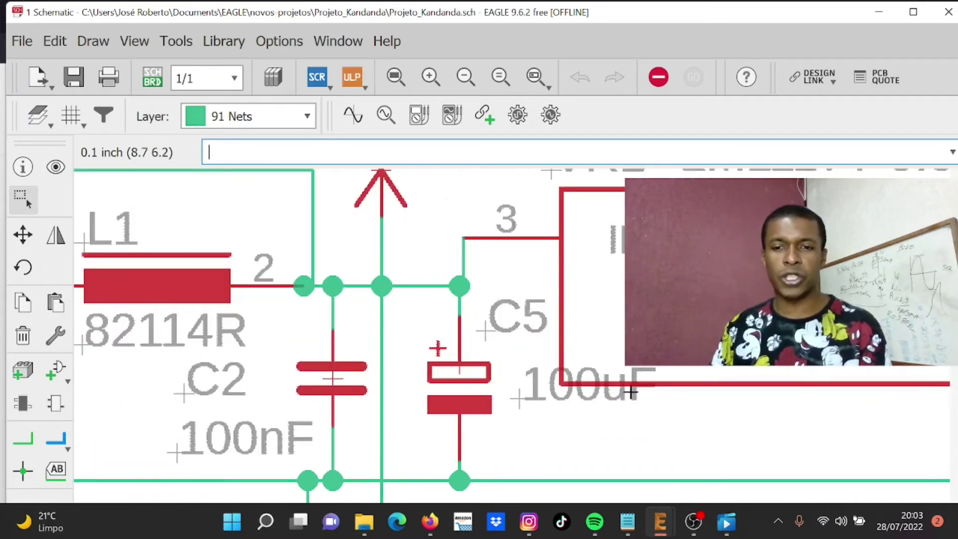
pyautogui.scroll(-2, 440, 395)
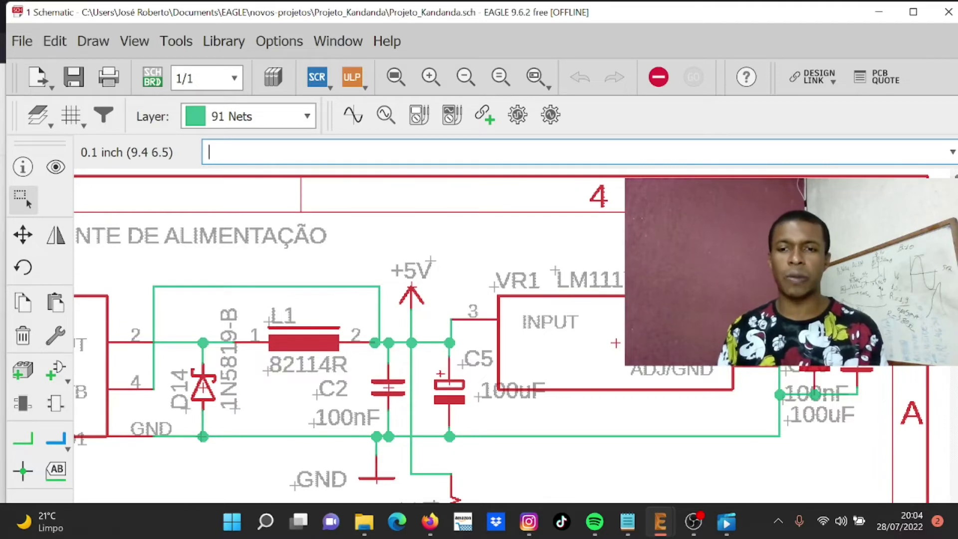
# Examine the branch from the +5V node through resistor R34 and trimmer R33 to net IO9
pyautogui.scroll(-5, 541, 306)
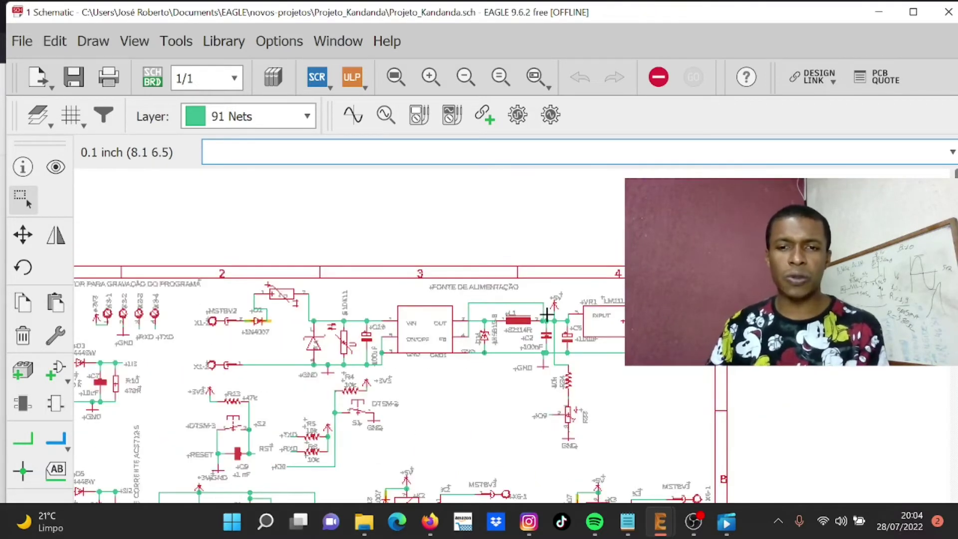
pyautogui.scroll(4, 569, 415)
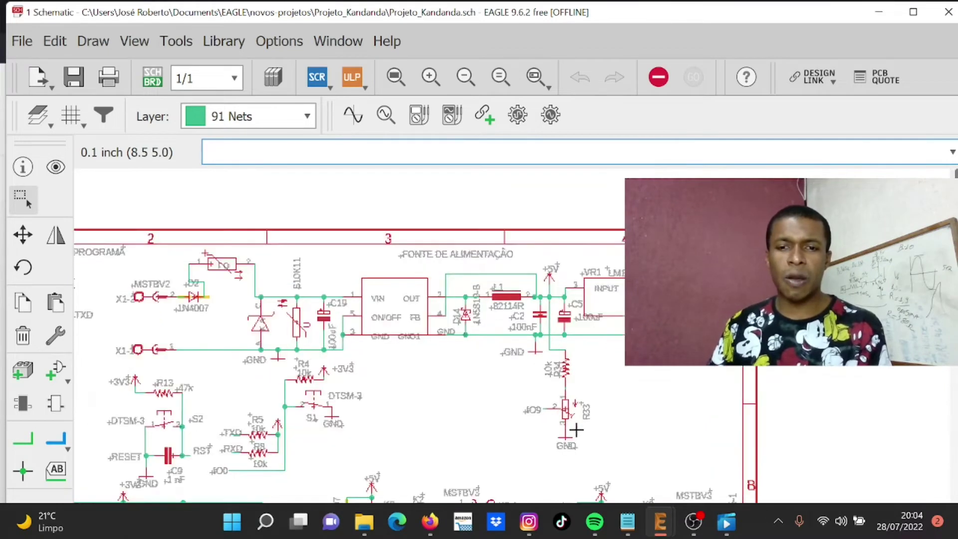
pyautogui.scroll(1, 559, 402)
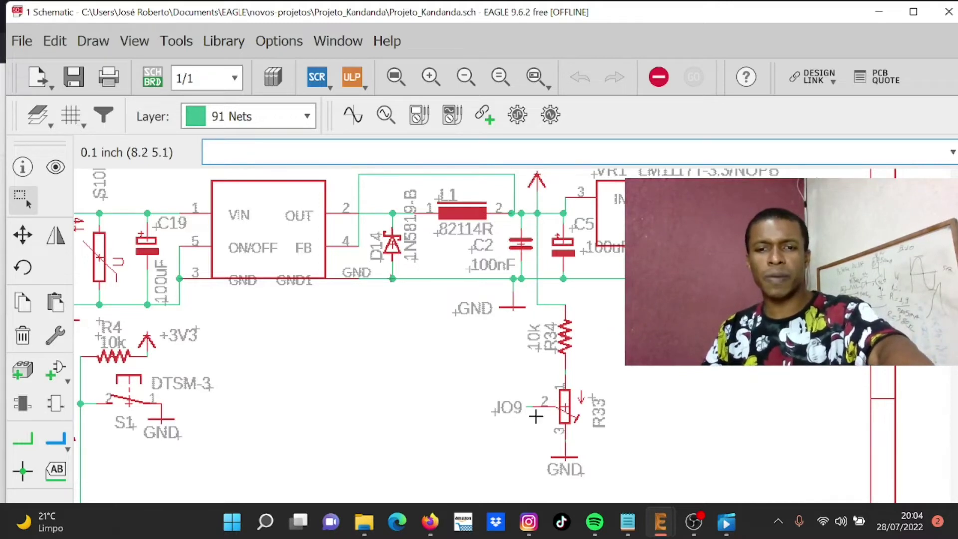
# Trace net IO9 from trimmer R33 to its pin on microcontroller U5
pyautogui.scroll(-6, 516, 402)
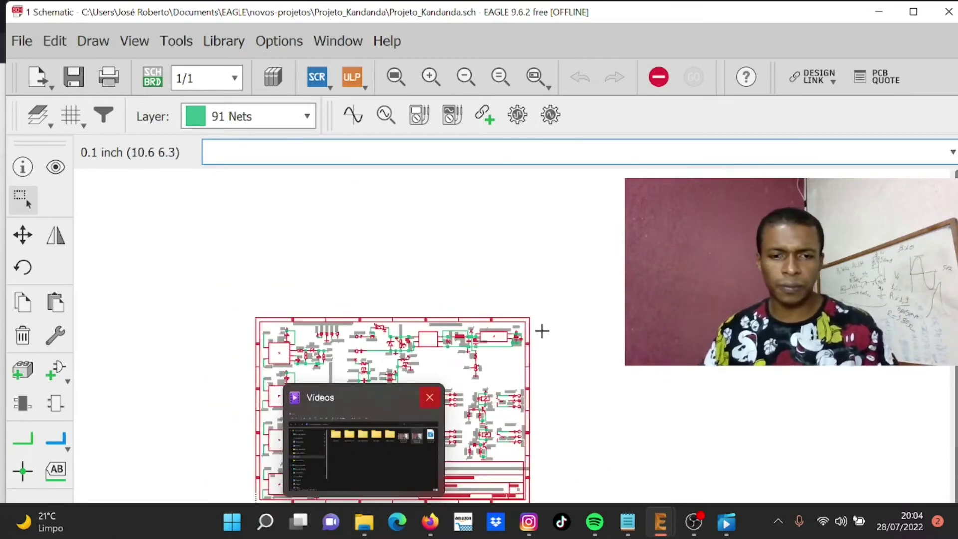
pyautogui.scroll(4, 329, 479)
pyautogui.scroll(5, 328, 481)
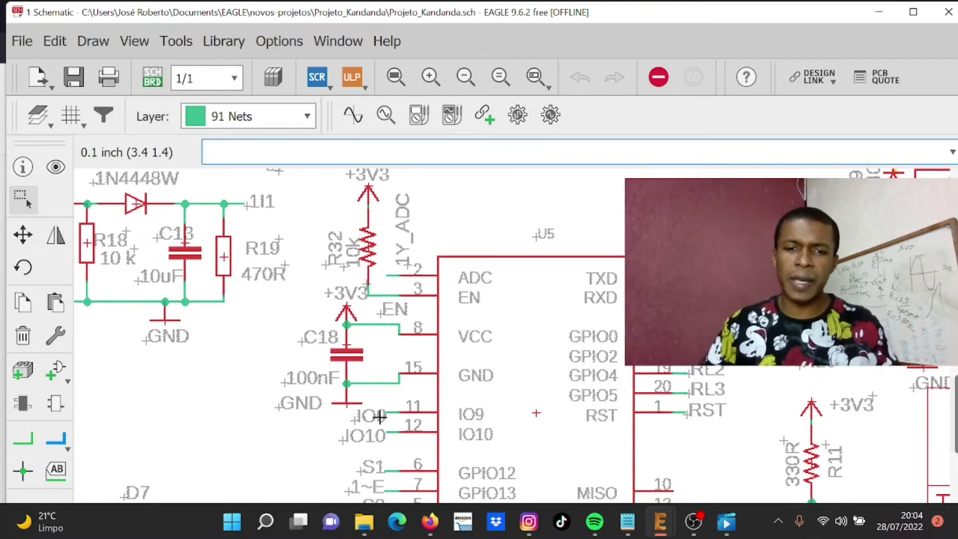
pyautogui.scroll(-4, 379, 417)
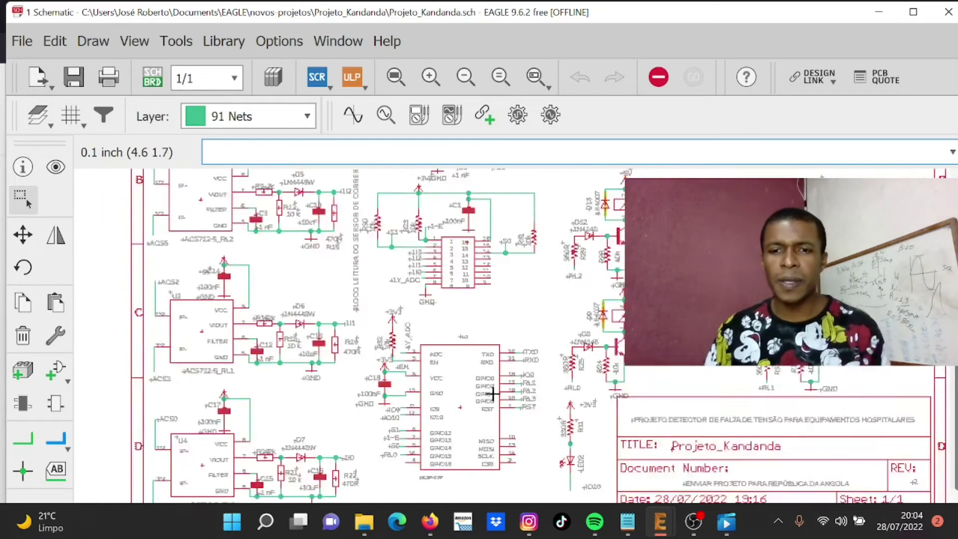
pyautogui.scroll(-1, 568, 290)
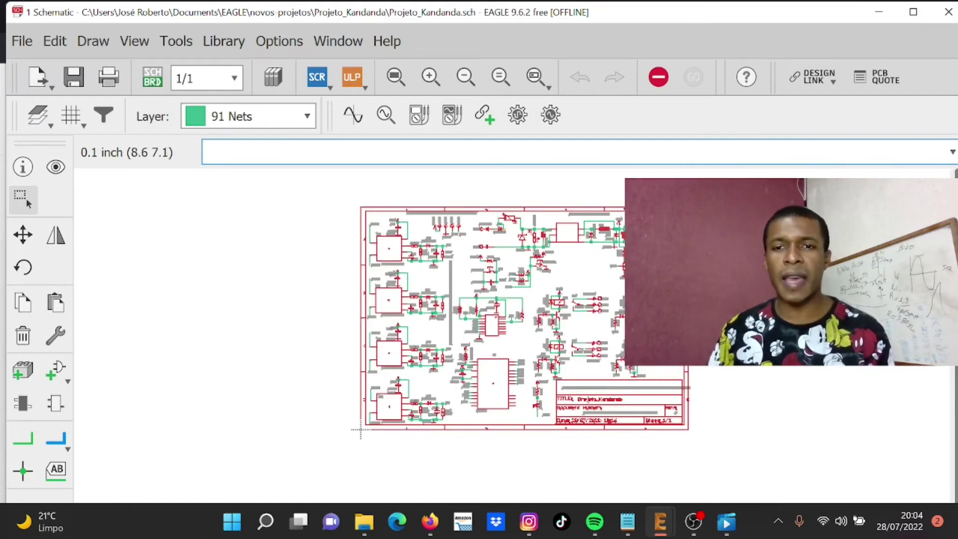
# Return to the FONTE DE ALIMENTAÇÃO section and follow the +5V node past C2 and C5 to VR1's input
pyautogui.scroll(10, 593, 270)
pyautogui.scroll(4, 610, 247)
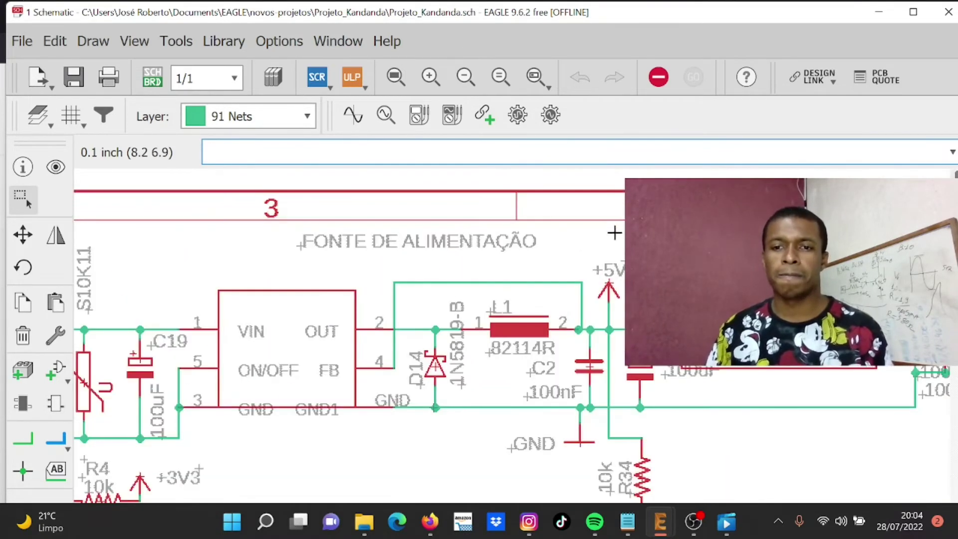
pyautogui.scroll(-3, 508, 309)
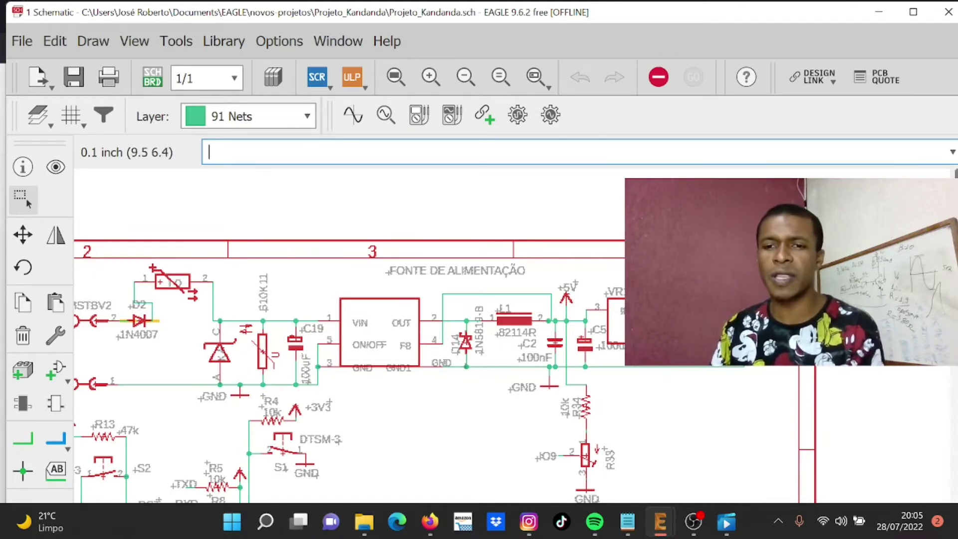
pyautogui.scroll(4, 763, 324)
pyautogui.scroll(1, 479, 308)
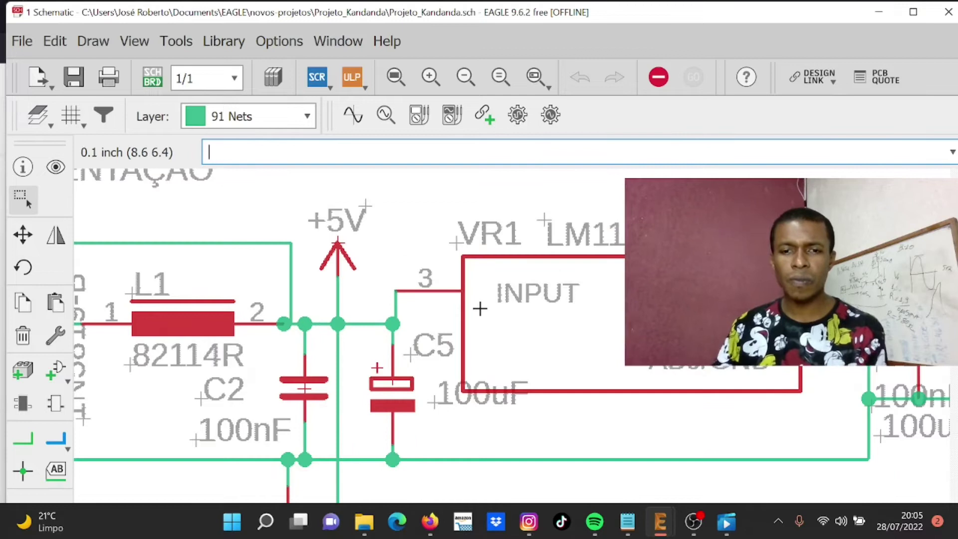
pyautogui.scroll(-2, 437, 288)
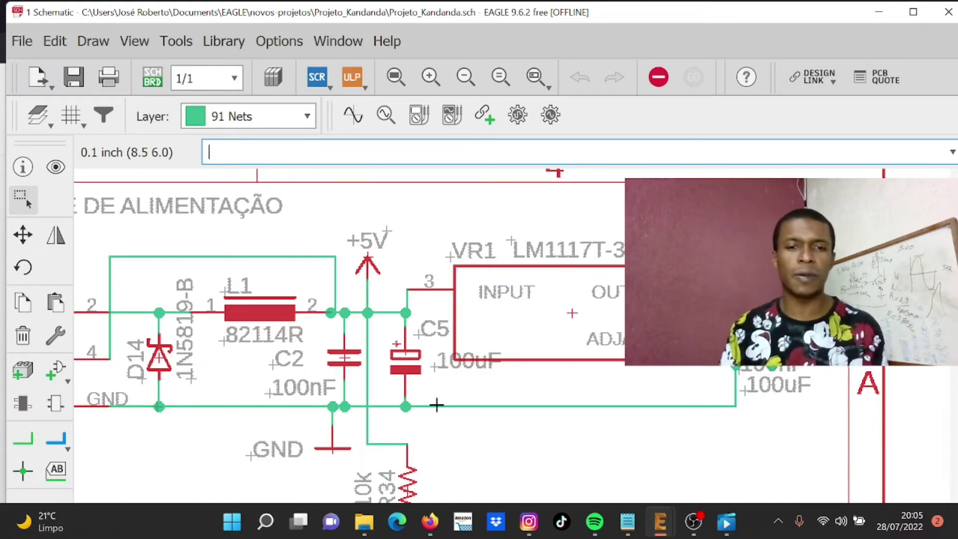
# Examine regulator VR1 (LM1117T-3.3/NOPB), its ADJ/GND wiring and the 100nF and 100uF capacitors on its +3V3 output
pyautogui.scroll(-3, 392, 338)
pyautogui.scroll(-4, 399, 260)
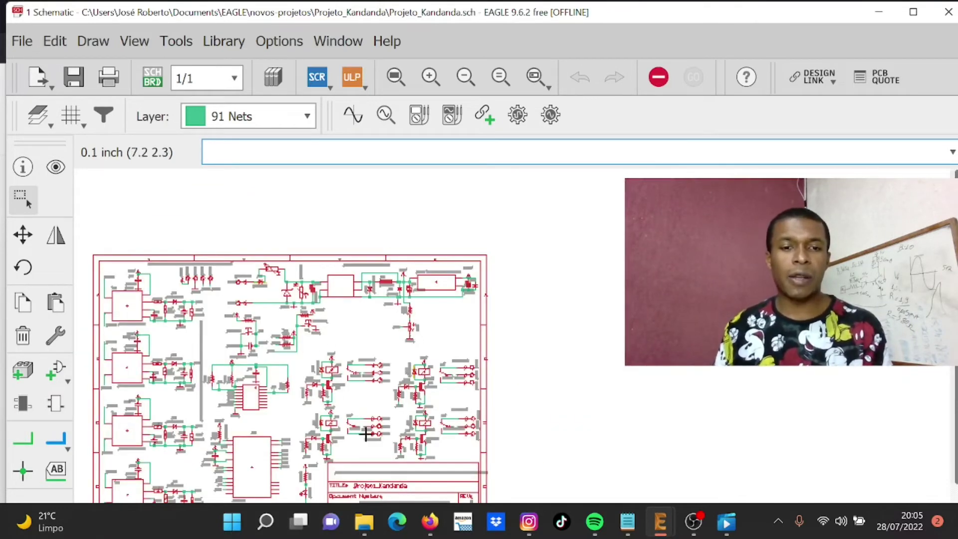
pyautogui.scroll(3, 433, 275)
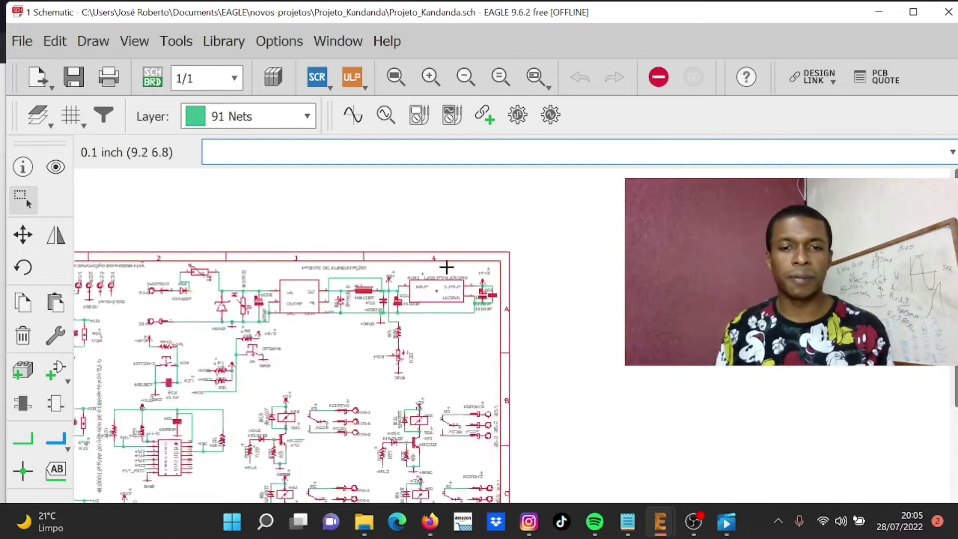
pyautogui.scroll(2, 418, 333)
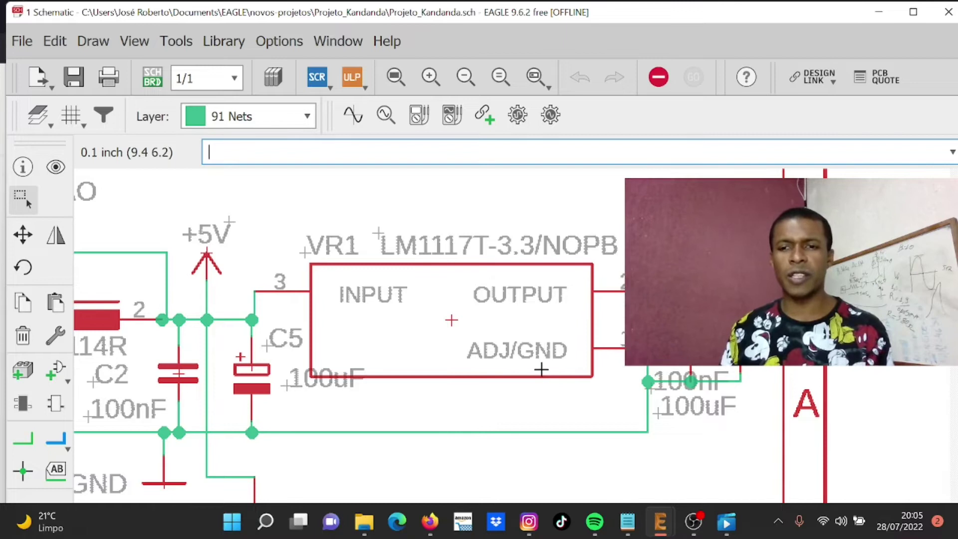
pyautogui.scroll(-1, 538, 334)
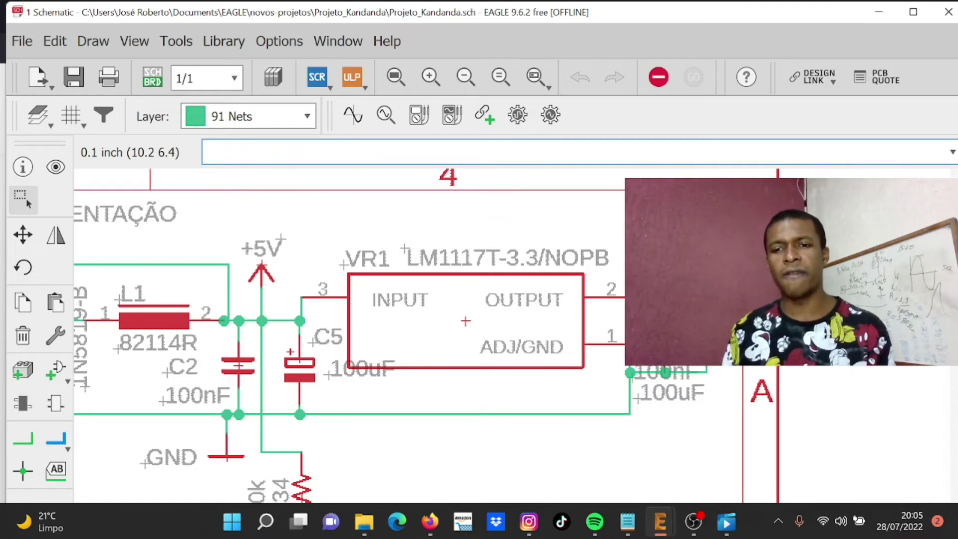
pyautogui.scroll(3, 722, 327)
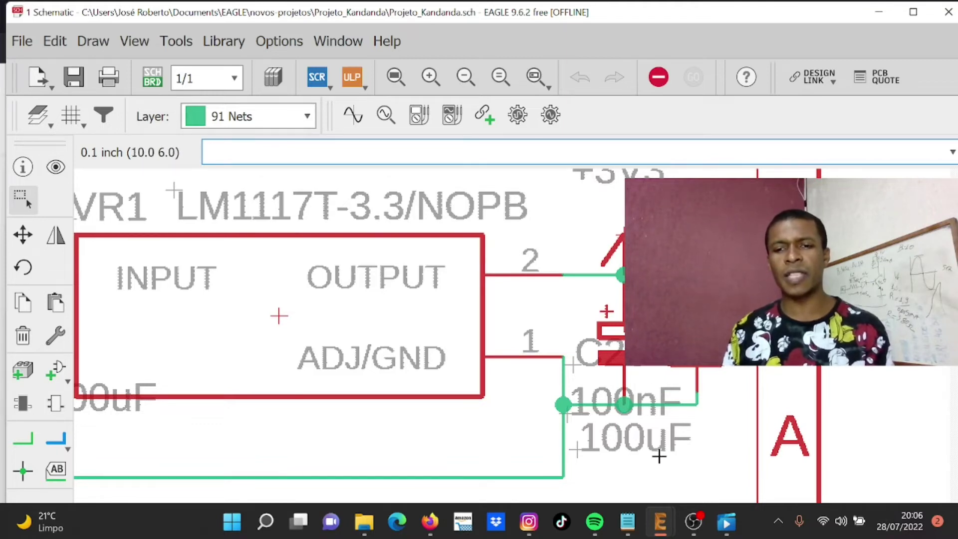
pyautogui.scroll(-2, 648, 407)
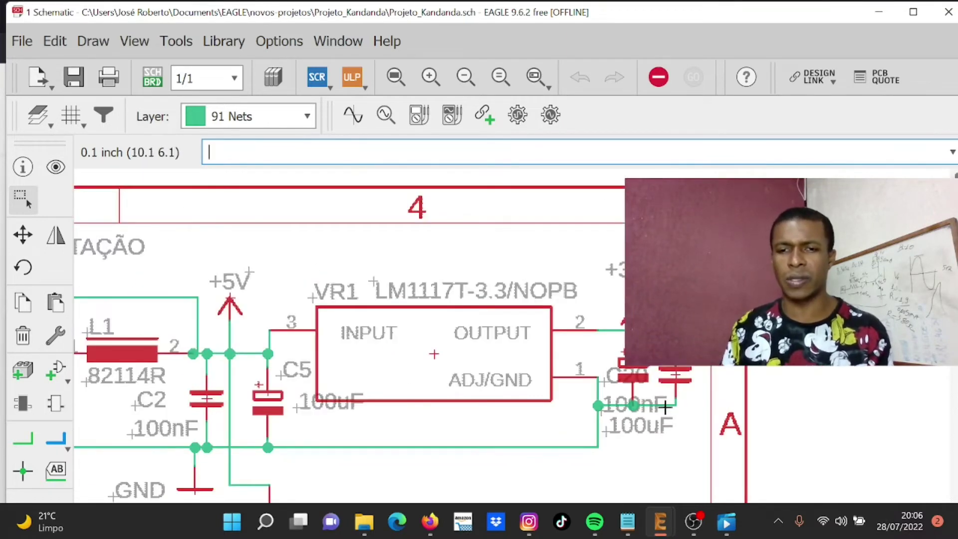
# Locate the relay driver blocks on the sheet and examine the K2 stage with transistor T4
pyautogui.scroll(-3, 614, 225)
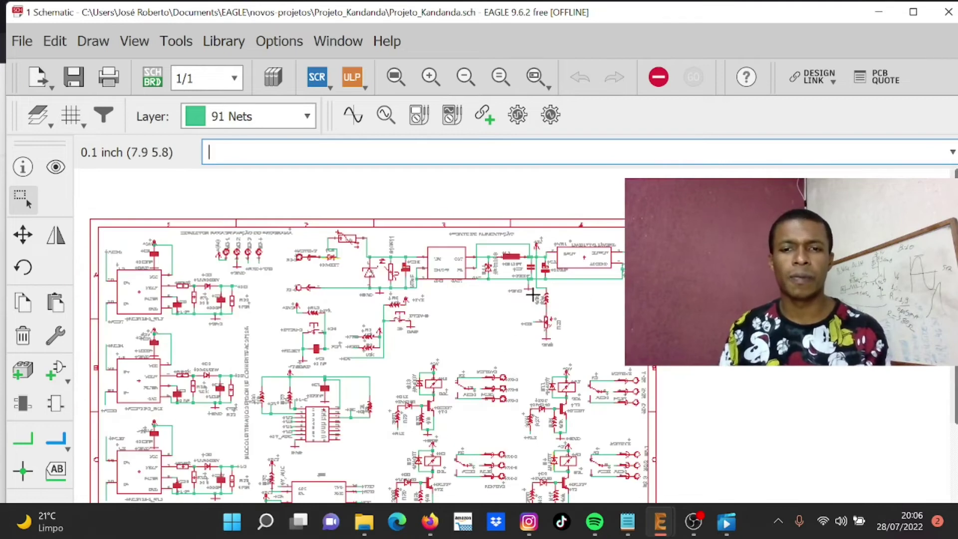
pyautogui.scroll(4, 560, 322)
pyautogui.scroll(-4, 560, 322)
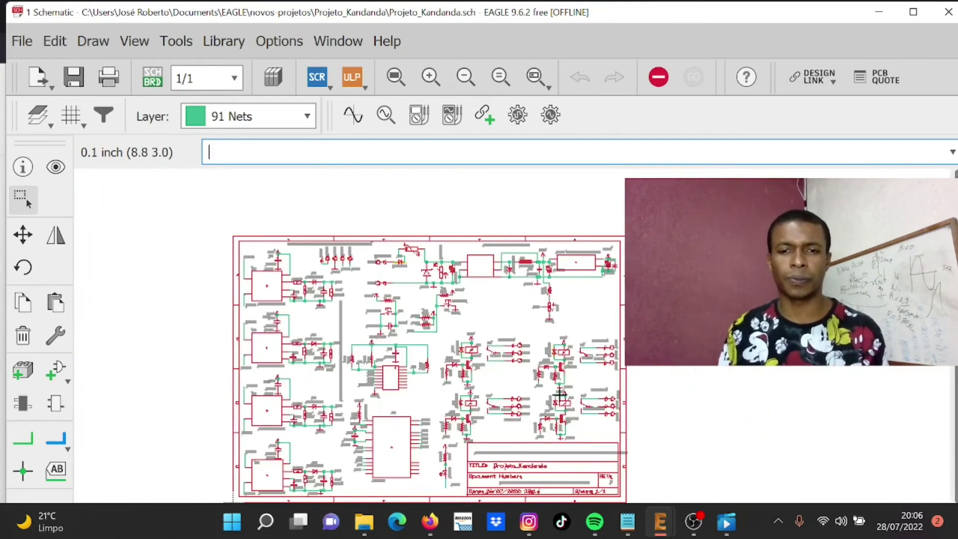
pyautogui.scroll(3, 471, 398)
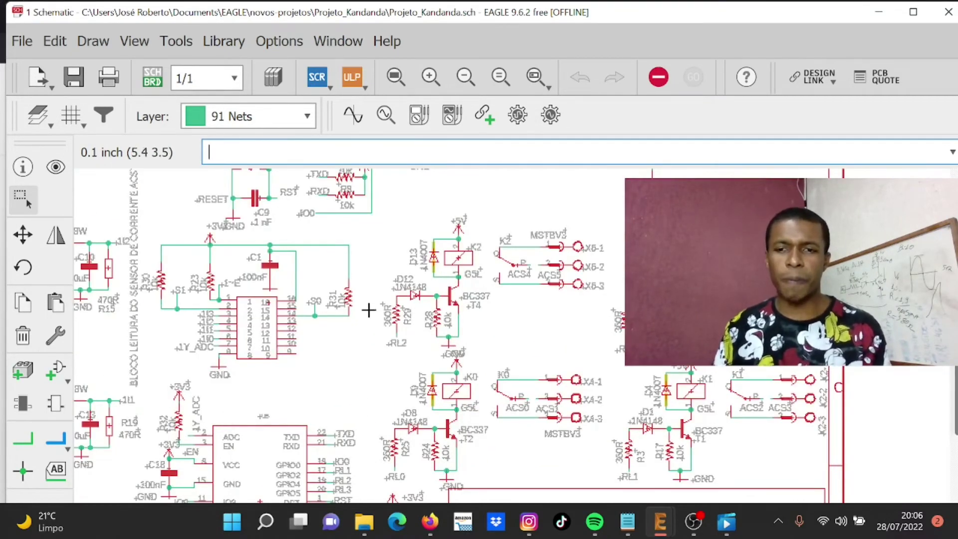
pyautogui.scroll(-1, 374, 309)
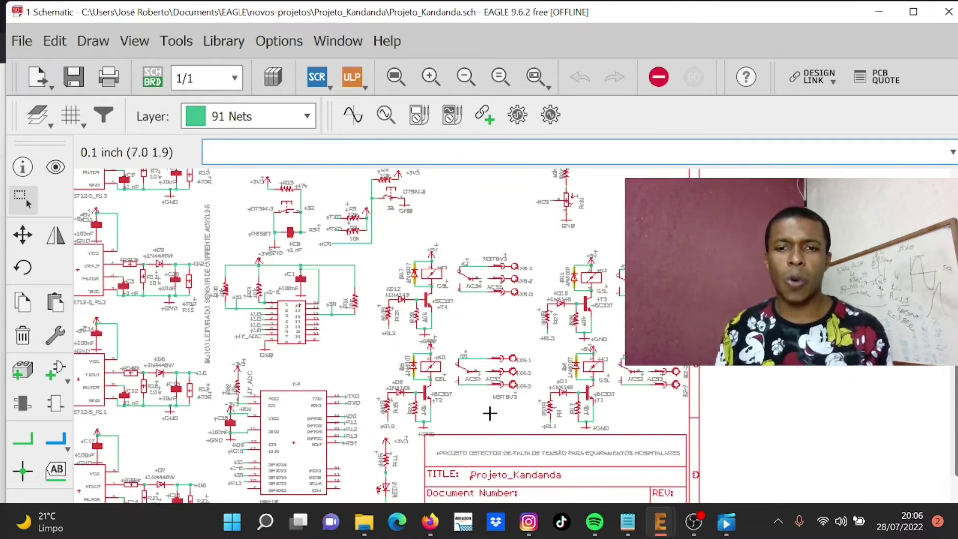
pyautogui.scroll(4, 406, 300)
pyautogui.scroll(-1, 414, 292)
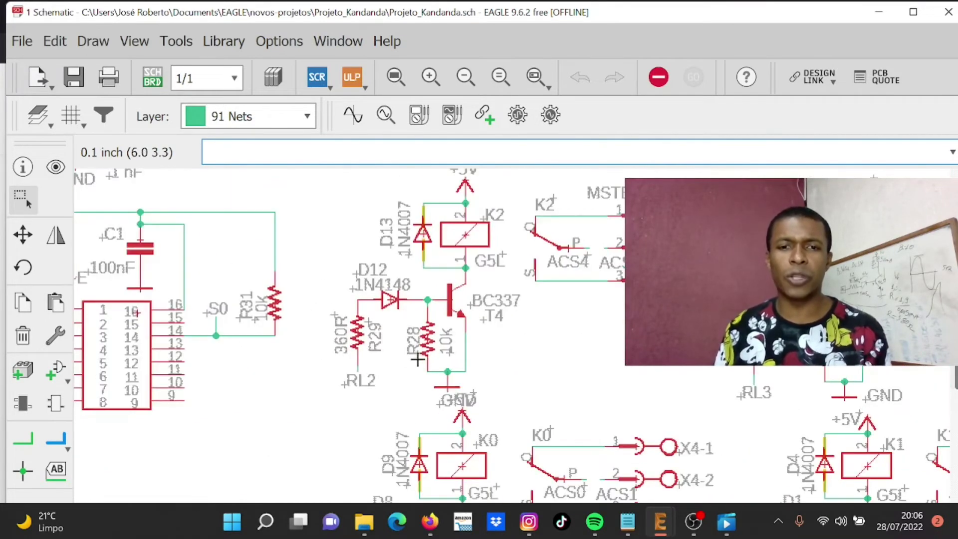
# Compare the four BC337 relay driver stages for K0, K1, K2 and K3
pyautogui.scroll(-5, 443, 313)
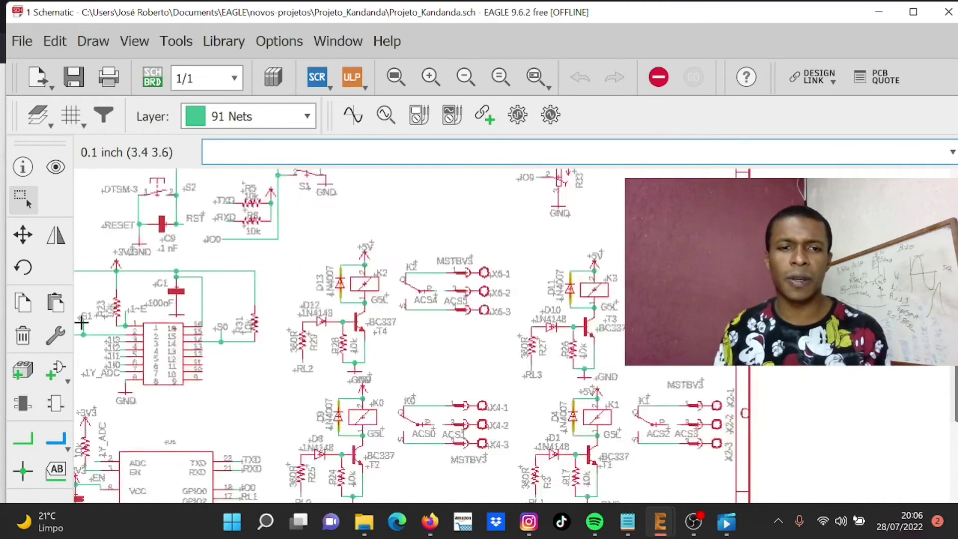
pyautogui.scroll(3, 399, 457)
pyautogui.scroll(-1, 336, 263)
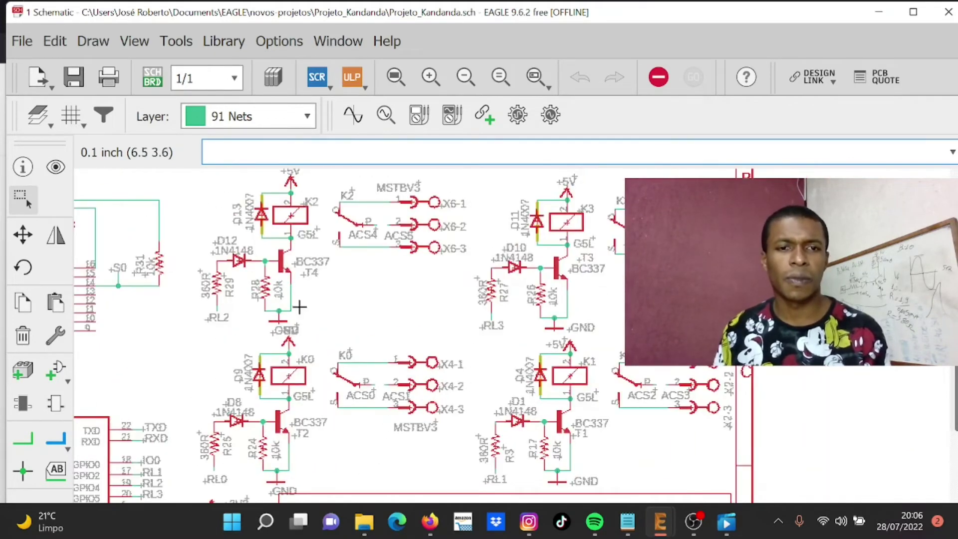
pyautogui.scroll(-2, 298, 250)
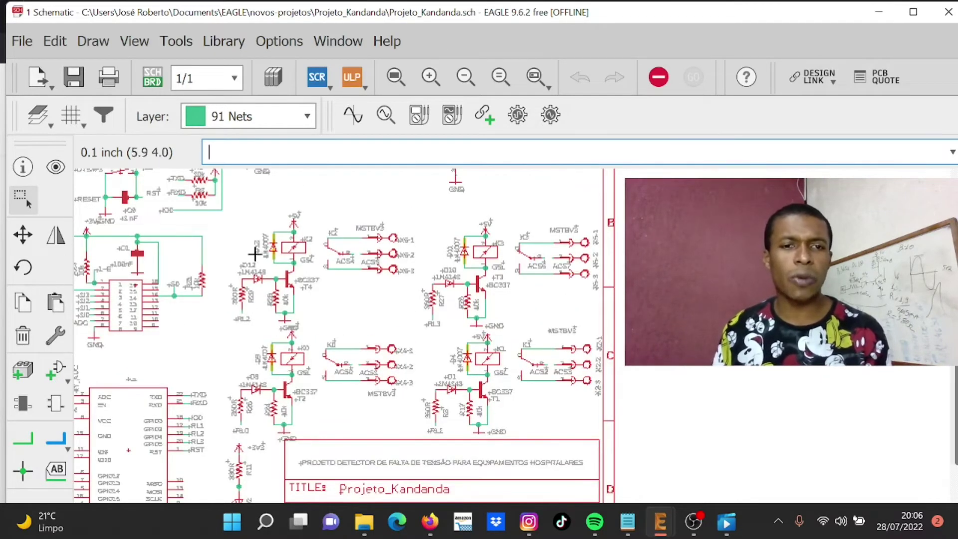
pyautogui.scroll(2, 249, 284)
pyautogui.scroll(-1, 260, 317)
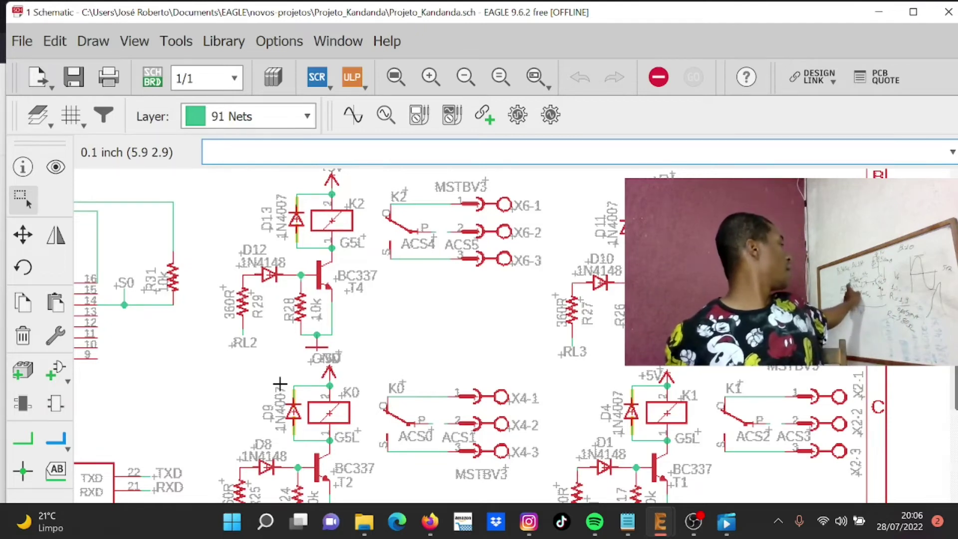
# Examine the path from net RL2 through R29 and D12 to T4's base, including pull-down R28 and relay diode D13
pyautogui.scroll(3, 237, 302)
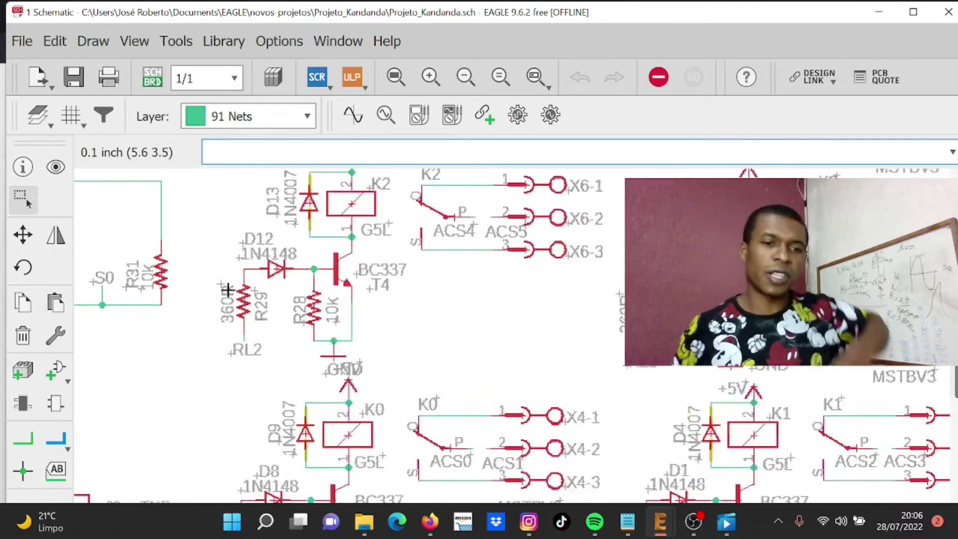
pyautogui.scroll(-3, 262, 344)
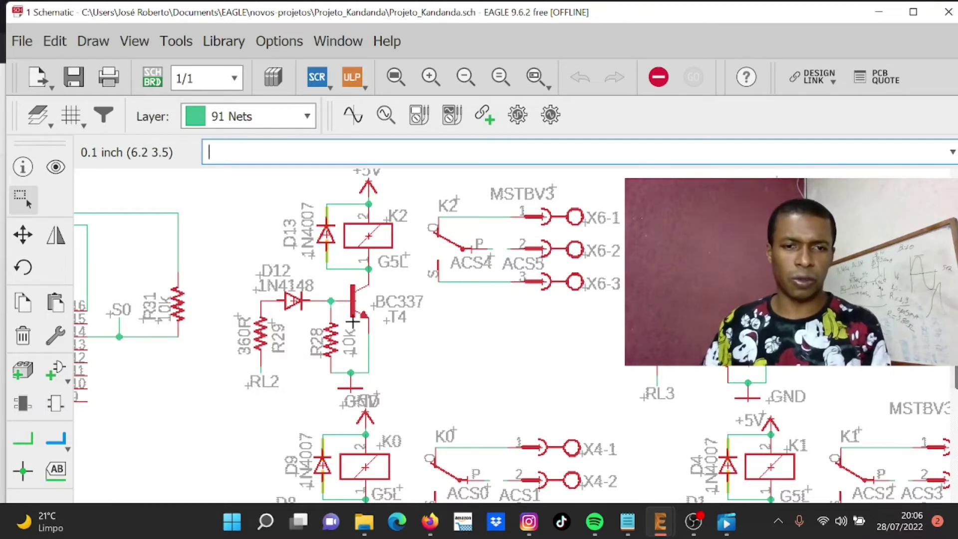
pyautogui.scroll(-1, 382, 239)
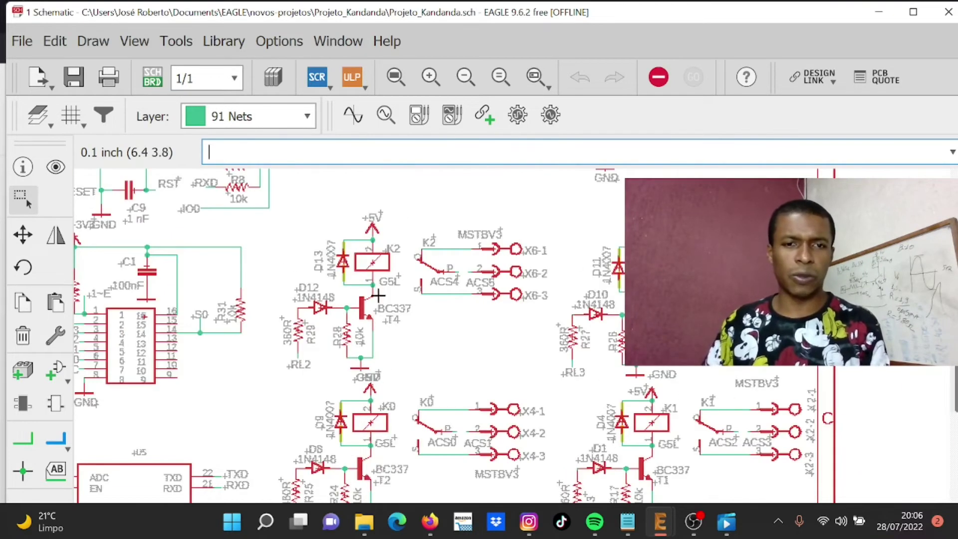
pyautogui.scroll(1, 368, 256)
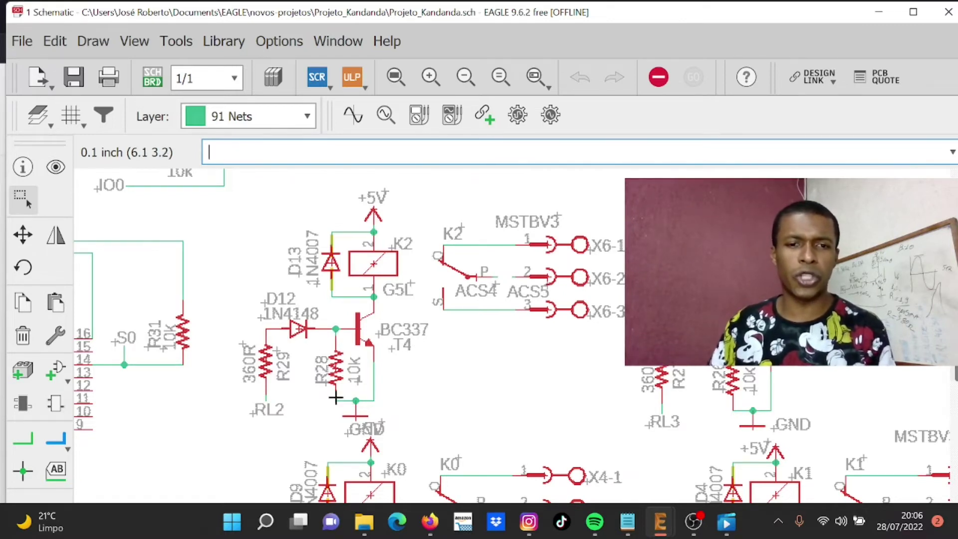
pyautogui.scroll(5, 349, 312)
pyautogui.scroll(-5, 350, 312)
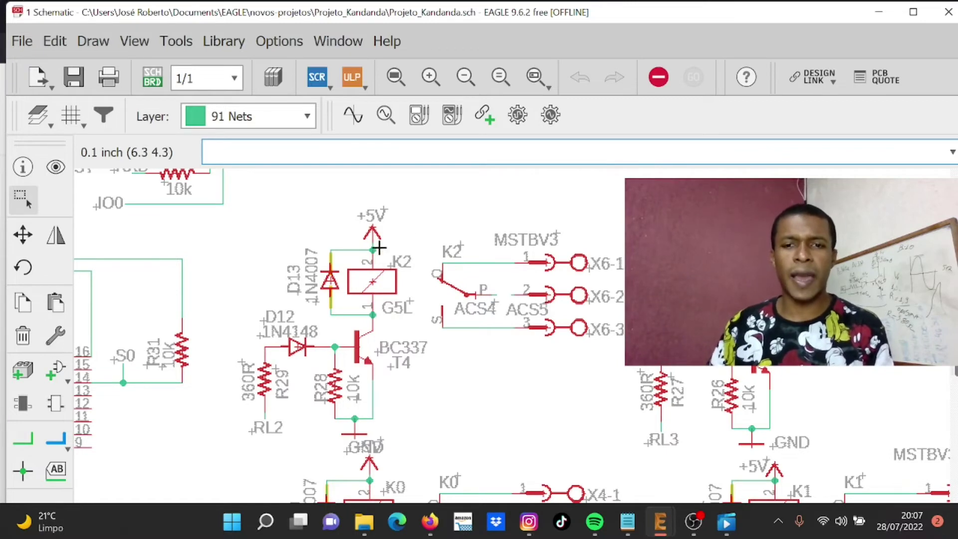
# Examine relay K2's contacts, the ACS4 and ACS5 nets and connector X6 in relation to the other relay outputs
pyautogui.scroll(-4, 379, 248)
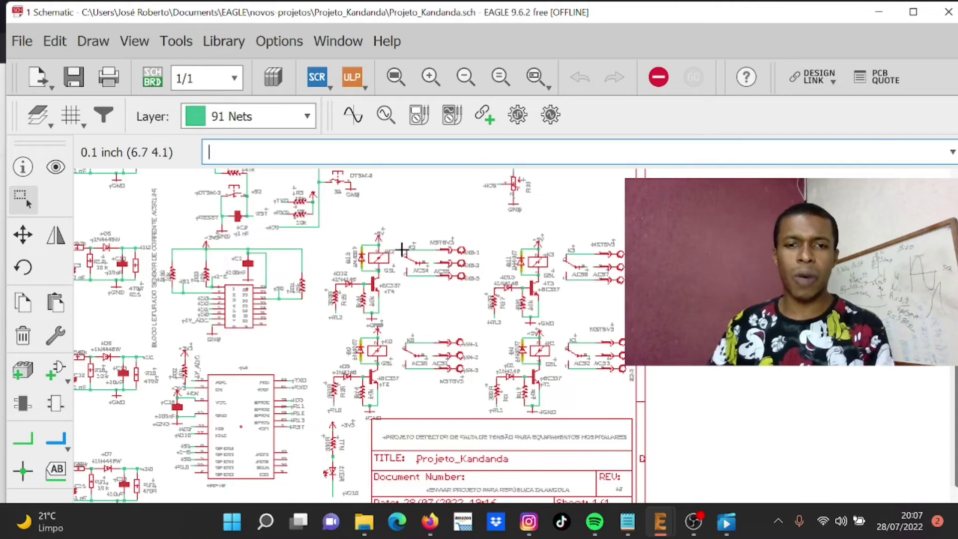
pyautogui.scroll(-1, 562, 285)
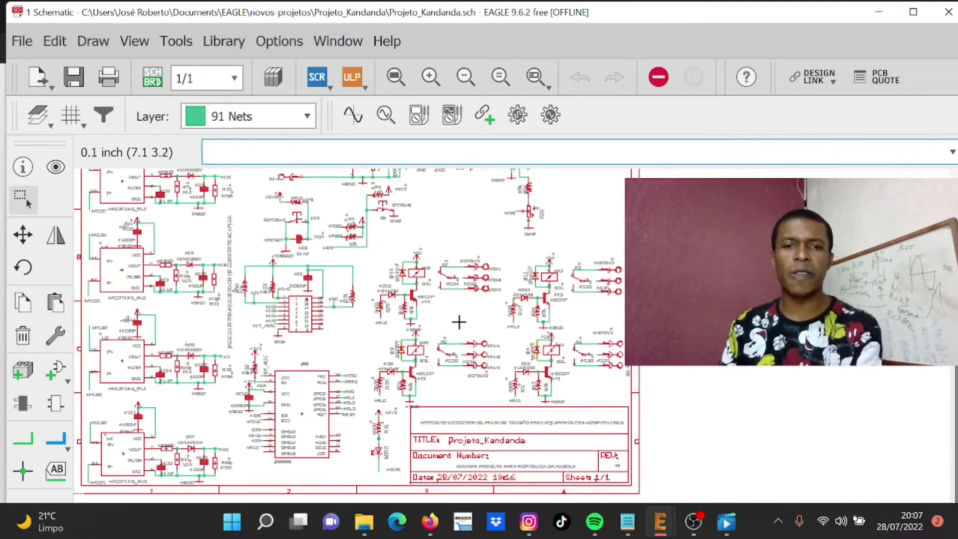
pyautogui.scroll(-2, 469, 264)
pyautogui.scroll(5, 493, 249)
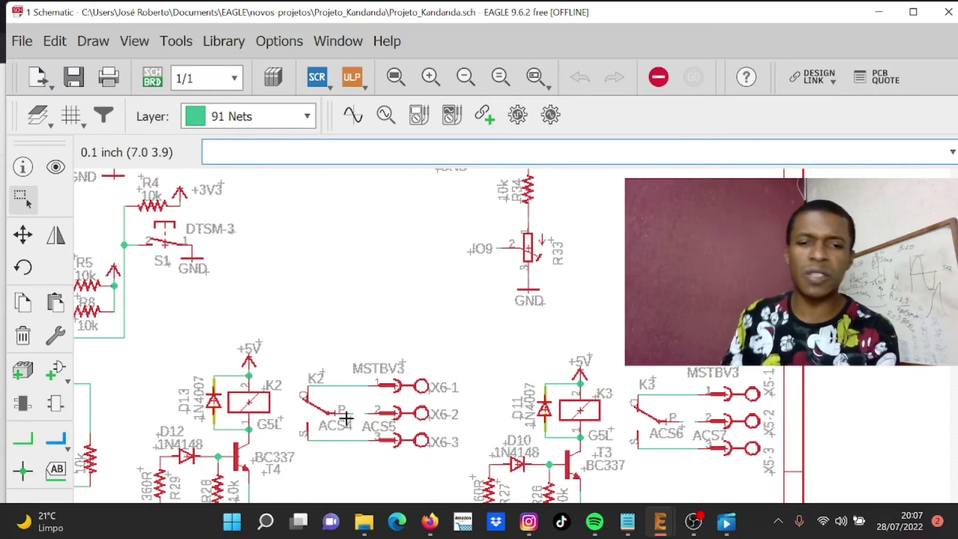
pyautogui.scroll(-5, 411, 322)
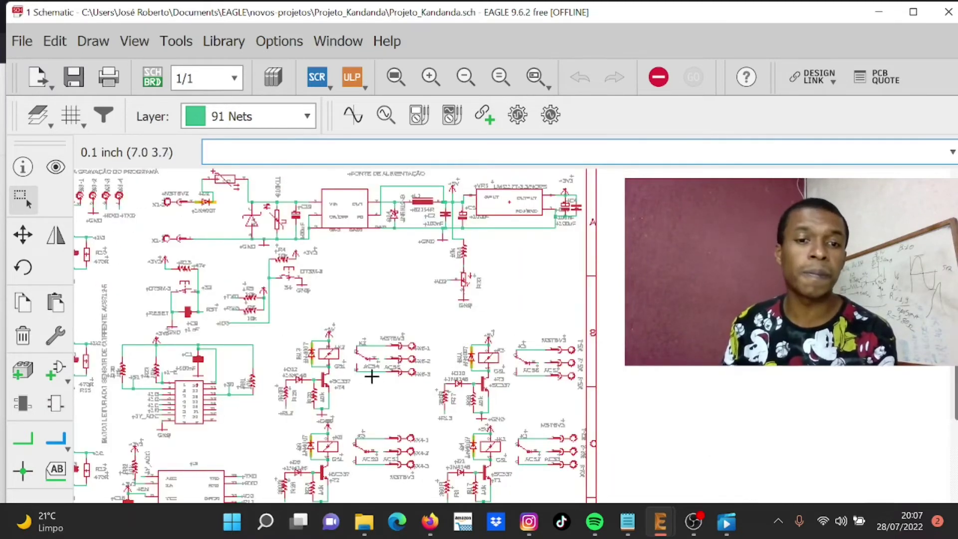
# Examine relay K2's wiring to connector X6 and locate the ESP-12F module U5 on the sheet
pyautogui.scroll(6, 347, 353)
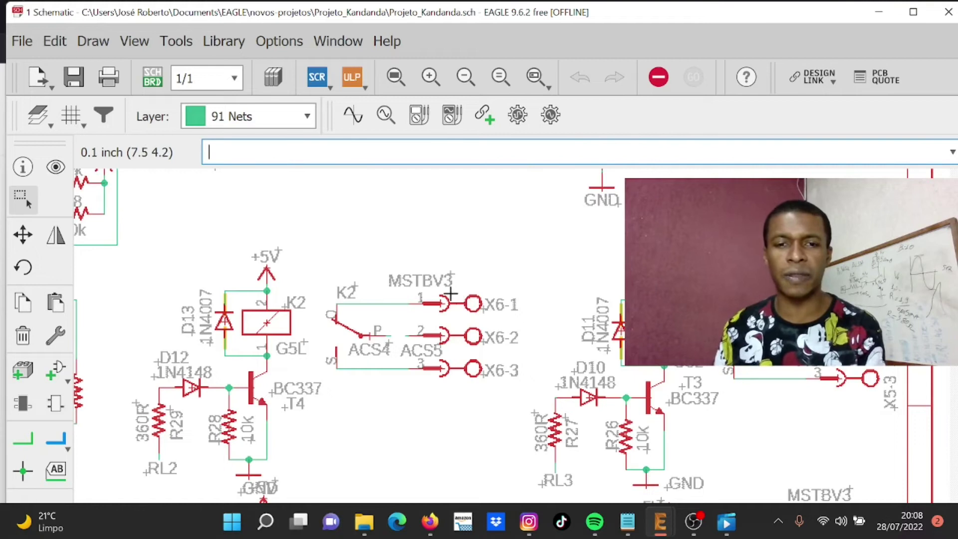
pyautogui.scroll(-5, 443, 242)
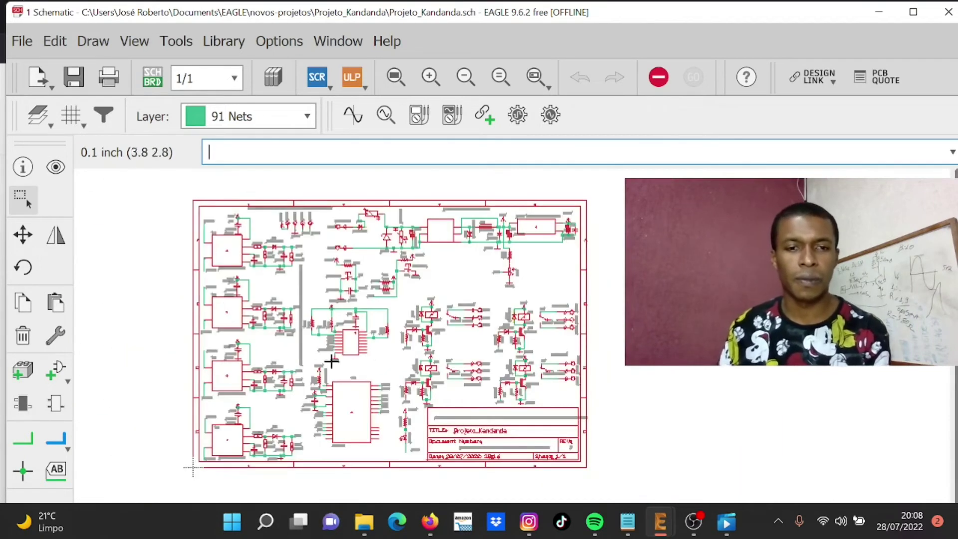
pyautogui.scroll(5, 343, 462)
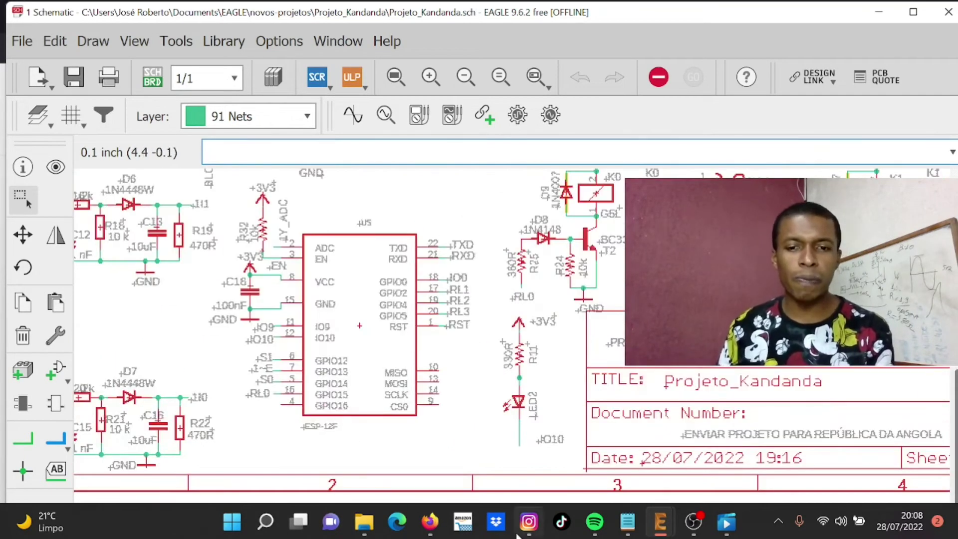
# Switch to Firefox, open the ESP 12E wireless module offer from the esp12 search results and examine the product photo
pyautogui.click(429, 524)
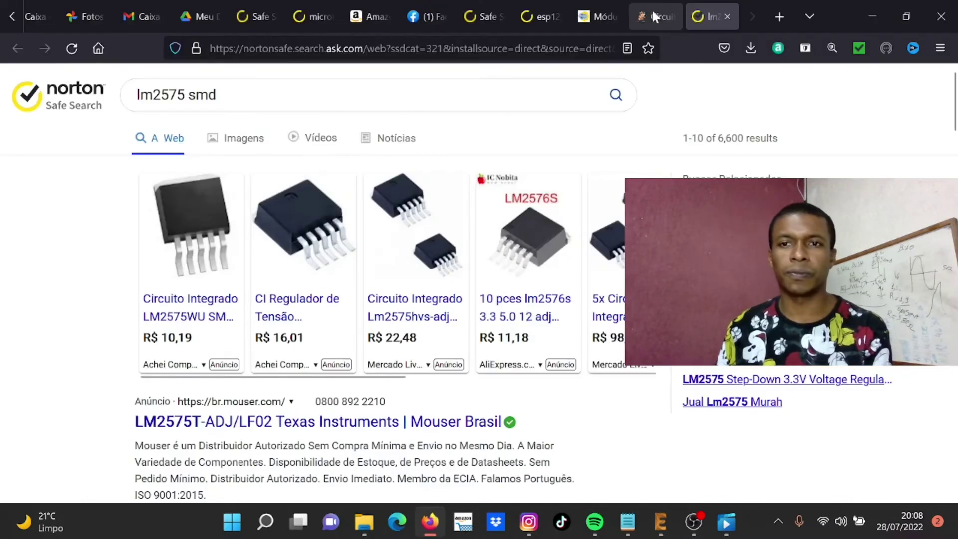
pyautogui.click(537, 19)
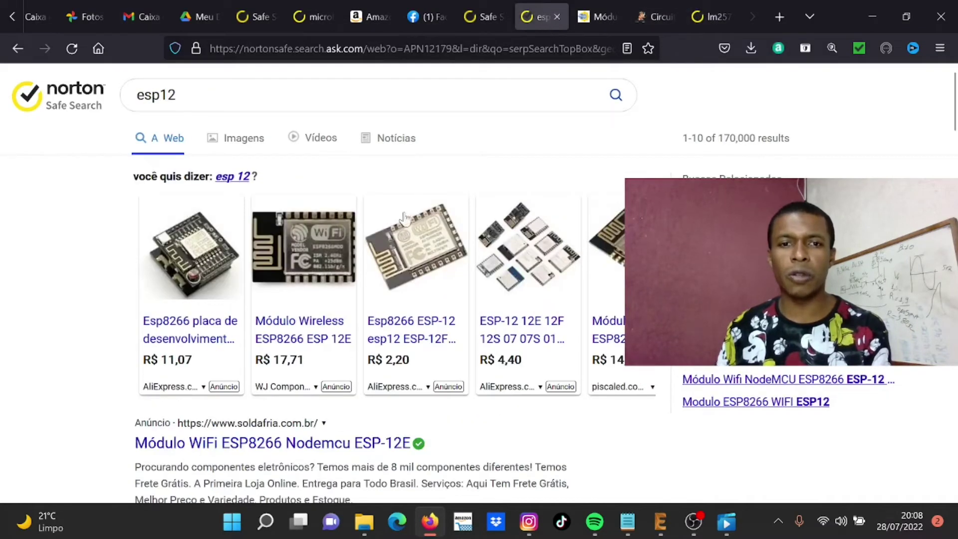
pyautogui.scroll(-4, 289, 278)
pyautogui.scroll(4, 289, 278)
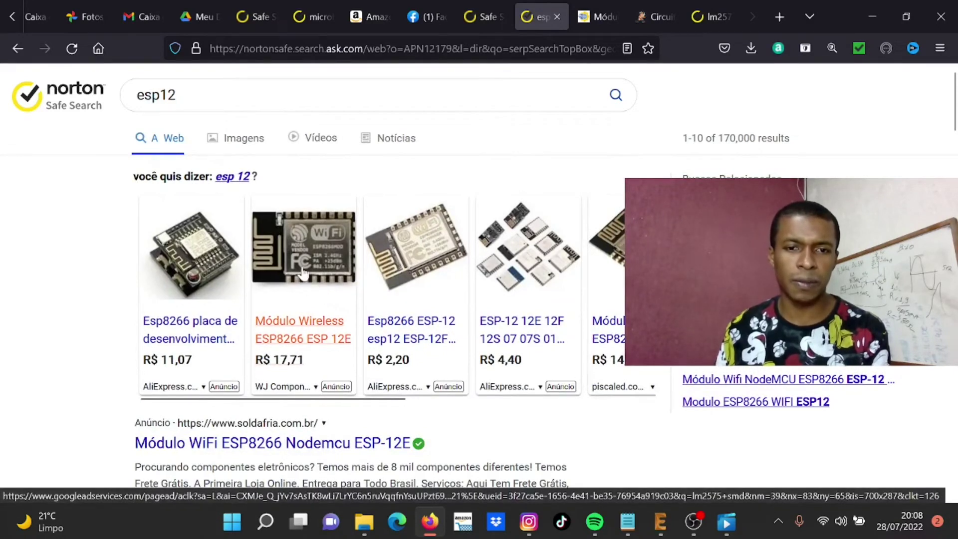
pyautogui.click(301, 251)
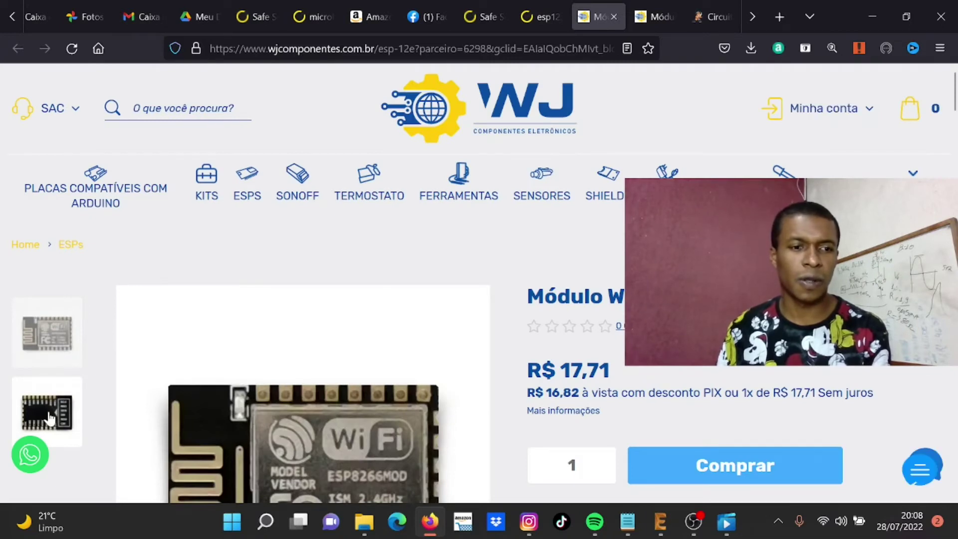
pyautogui.scroll(-5, 150, 309)
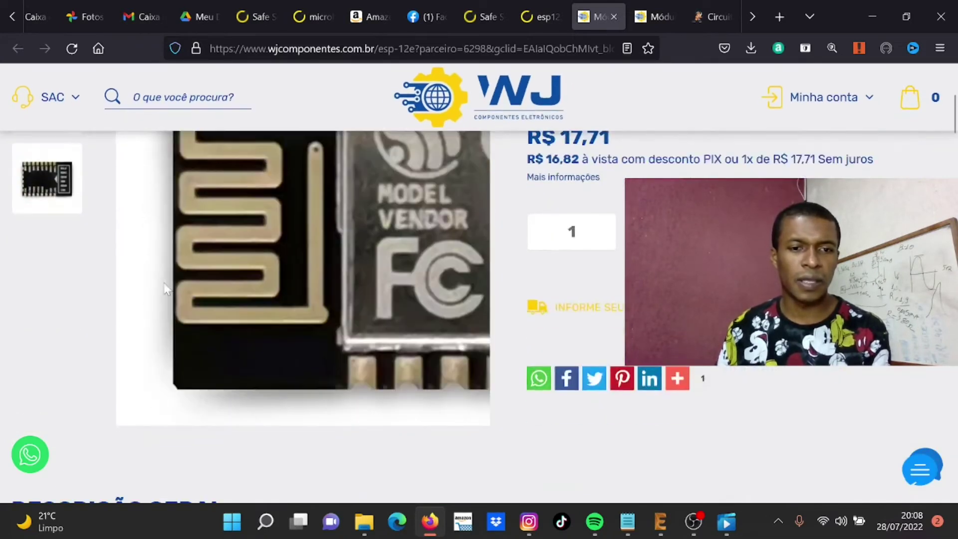
pyautogui.scroll(-3, 131, 368)
pyautogui.scroll(5, 221, 235)
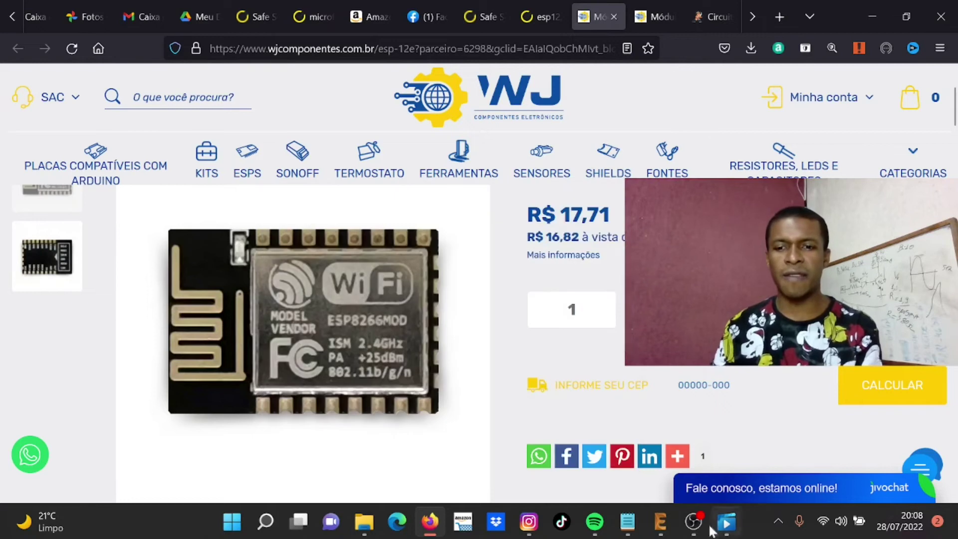
# Return to EAGLE, show the board layout past the consistency warning and examine the ESP-12F footprint U5 with its surrounding traces
pyautogui.moveTo(660, 521)
pyautogui.click(797, 455)
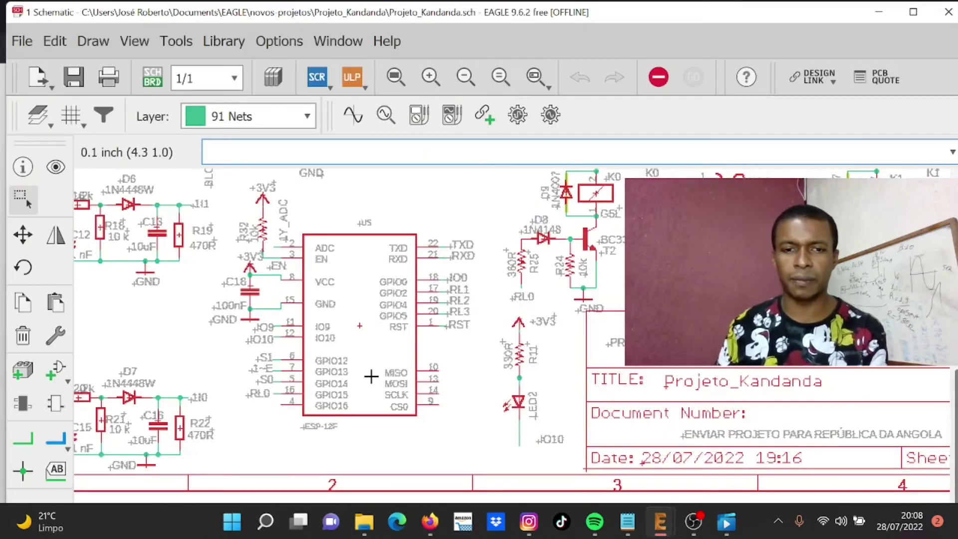
pyautogui.scroll(-4, 384, 412)
pyautogui.click(152, 77)
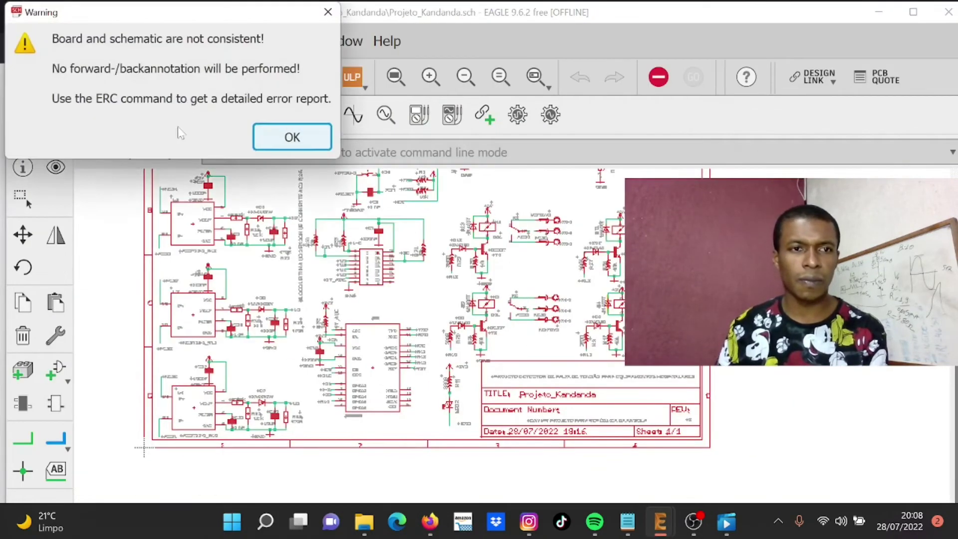
pyautogui.click(288, 138)
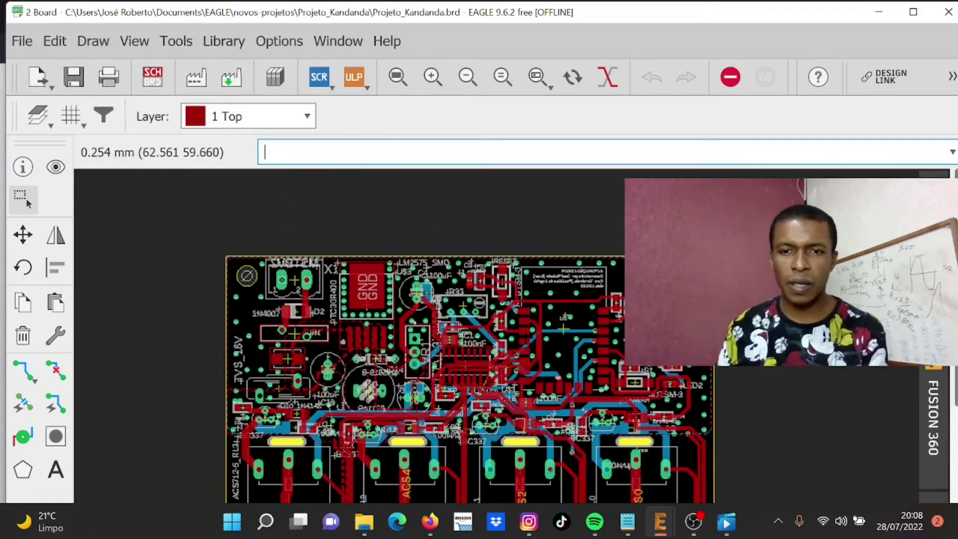
pyautogui.scroll(4, 587, 361)
pyautogui.scroll(-4, 359, 352)
pyautogui.scroll(2, 491, 376)
pyautogui.scroll(1, 524, 374)
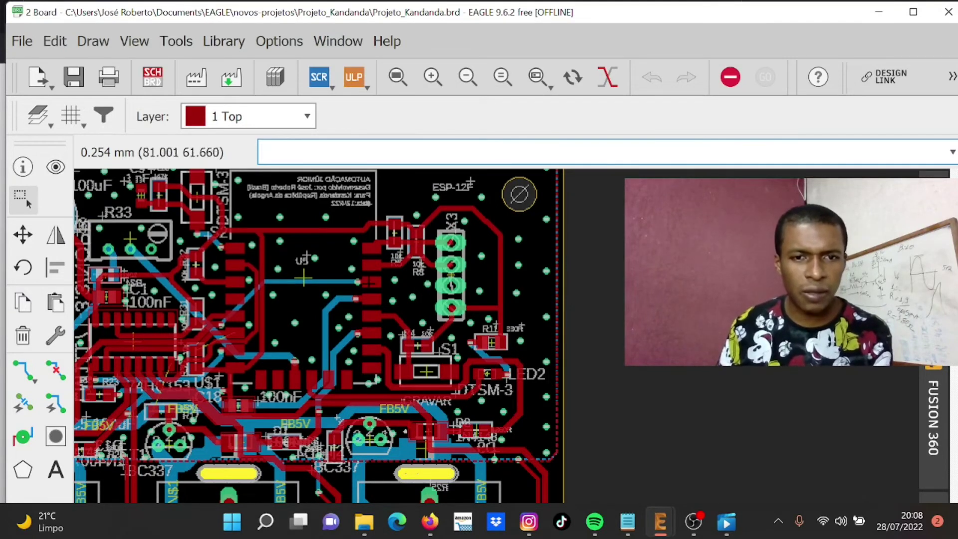
pyautogui.scroll(-1, 272, 374)
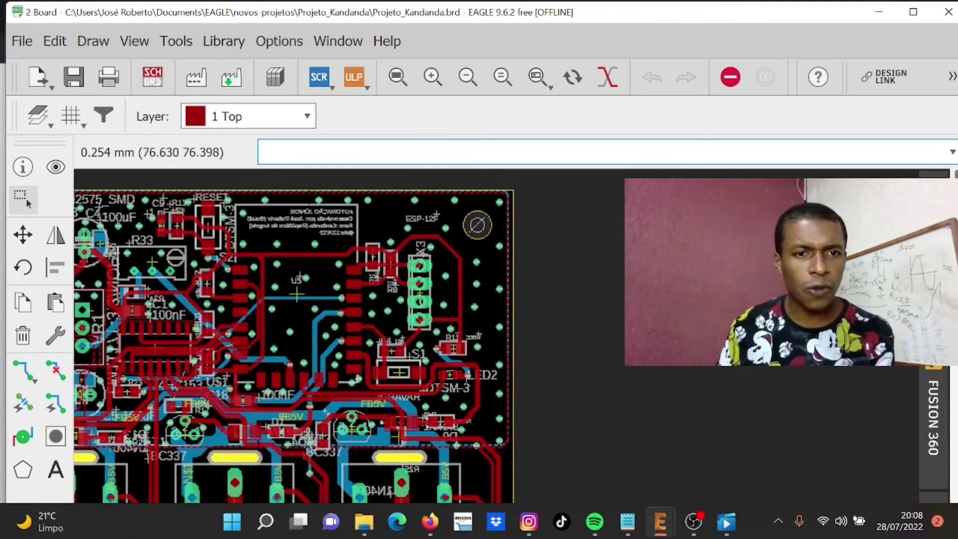
# Return to the schematic and examine U5's +3V3 supply pins with capacitor C18 and EN pull-up R32
pyautogui.click(167, 81)
pyautogui.scroll(1, 402, 380)
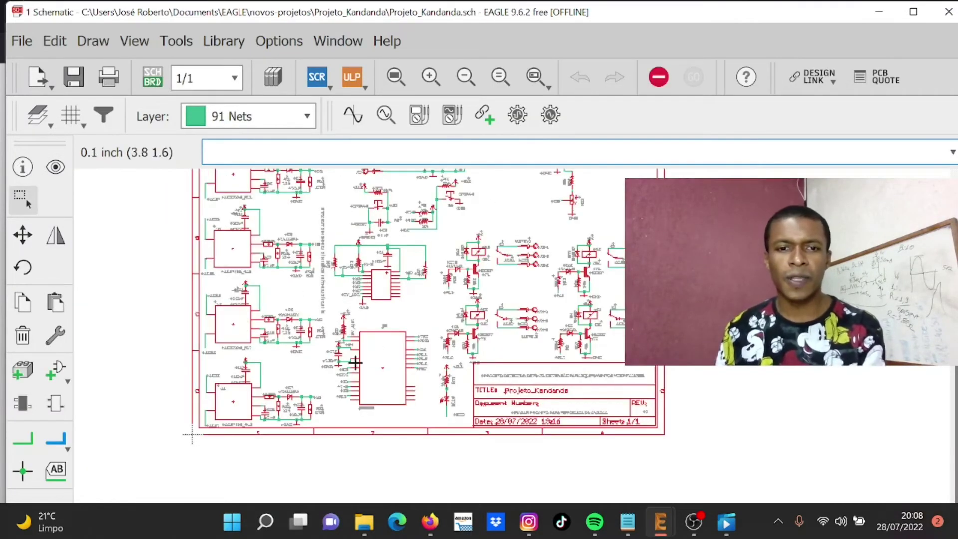
pyautogui.scroll(2, 394, 349)
pyautogui.scroll(2, 390, 343)
pyautogui.scroll(1, 349, 415)
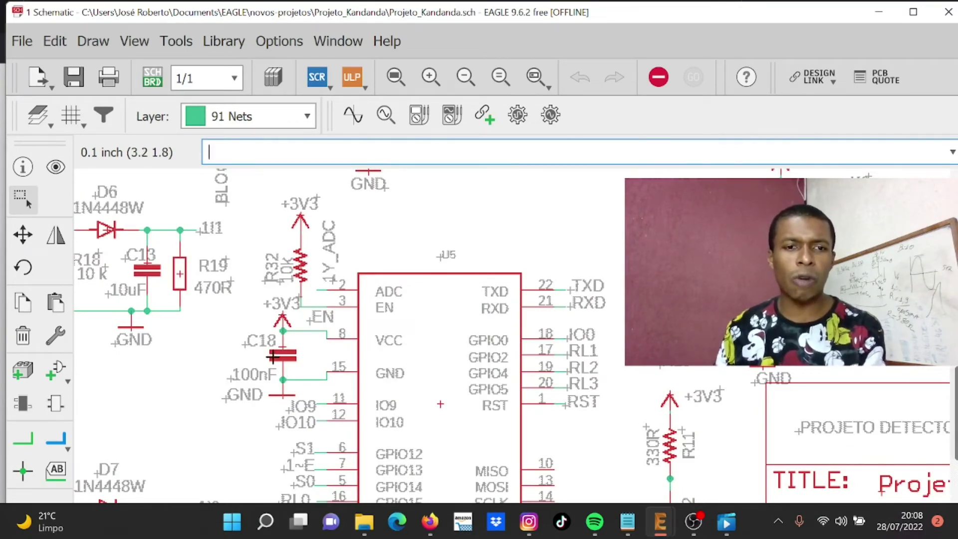
pyautogui.scroll(2, 272, 356)
pyautogui.scroll(1, 270, 380)
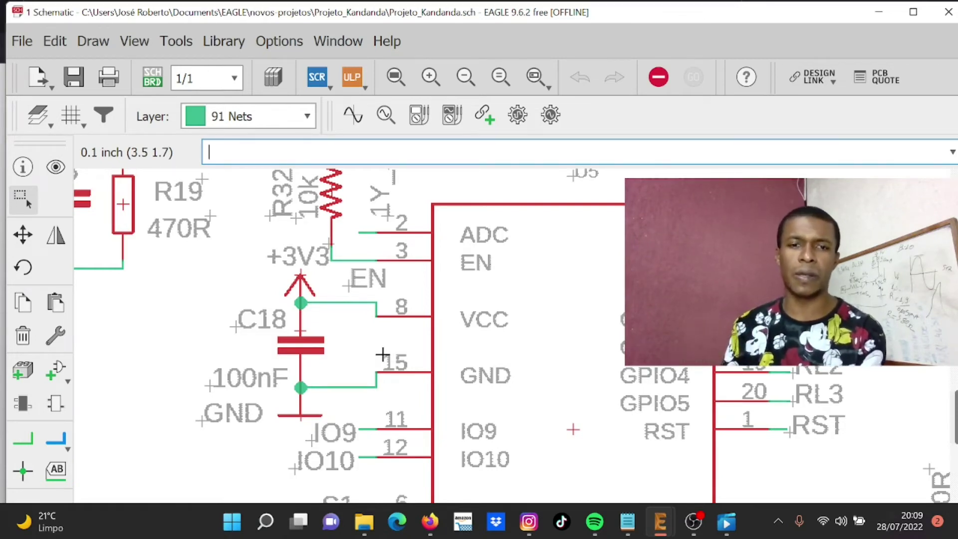
# Examine U5's IO9 and IO10 pins and the S1, 1~E, S0 and RL0 nets on GPIO12 to GPIO15
pyautogui.scroll(-5, 392, 339)
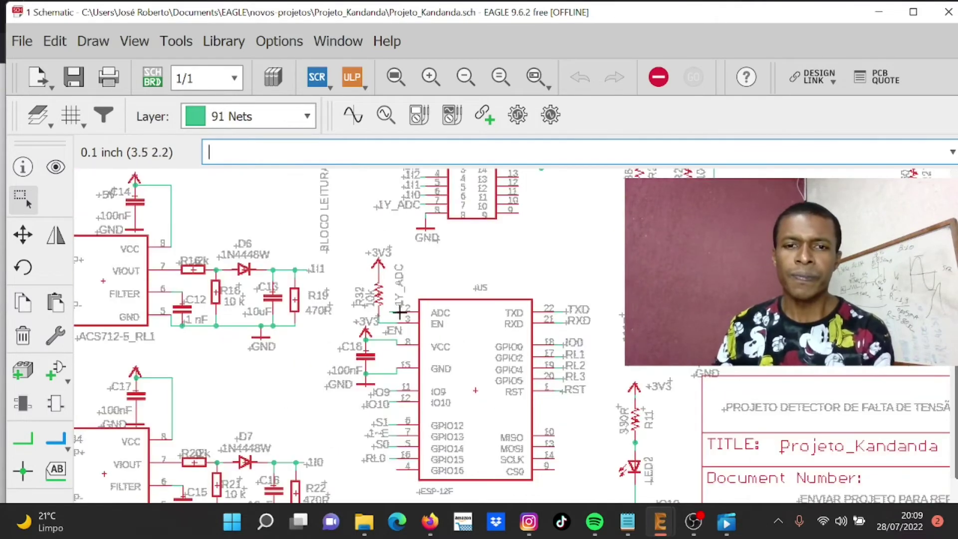
pyautogui.scroll(3, 580, 318)
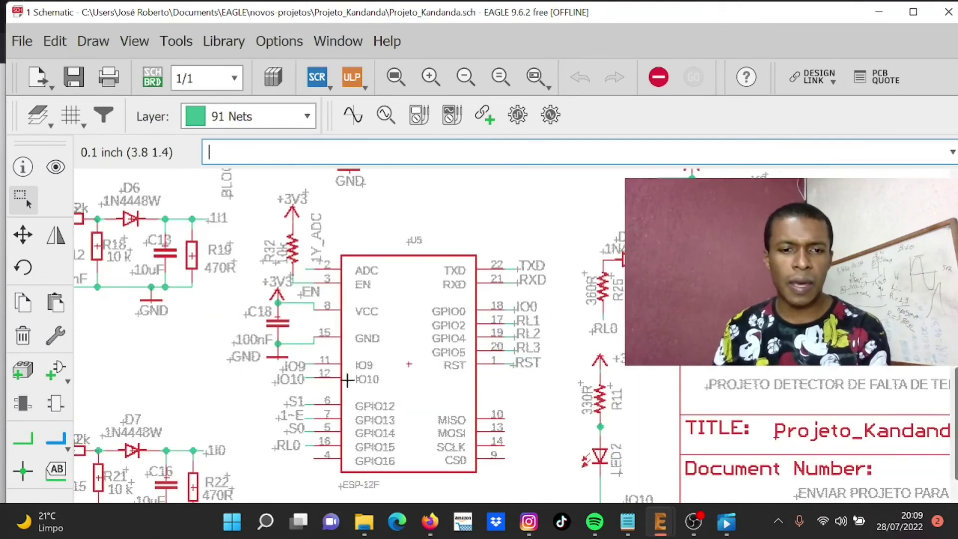
pyautogui.scroll(2, 310, 453)
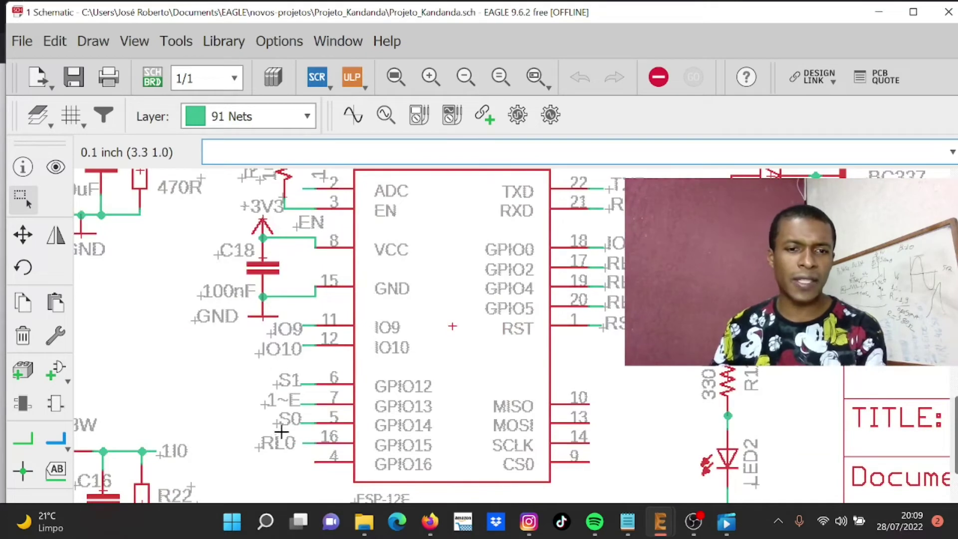
pyautogui.scroll(2, 282, 433)
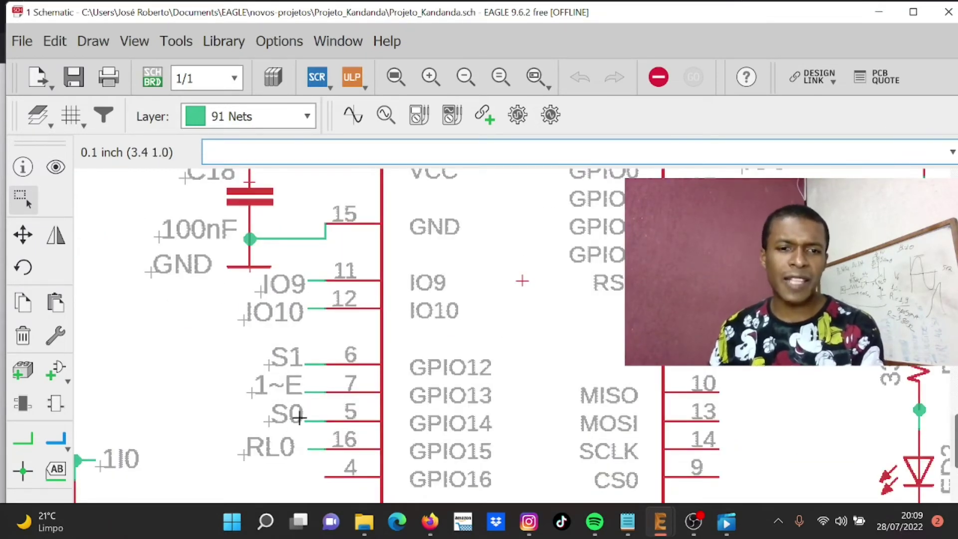
# Examine the 16-pin multiplexer's S0, S1 and 1~E lines with their 10k pull-ups, inputs 1I0 to 1I3 and output 1Y_ADC
pyautogui.scroll(-8, 298, 417)
pyautogui.scroll(7, 389, 252)
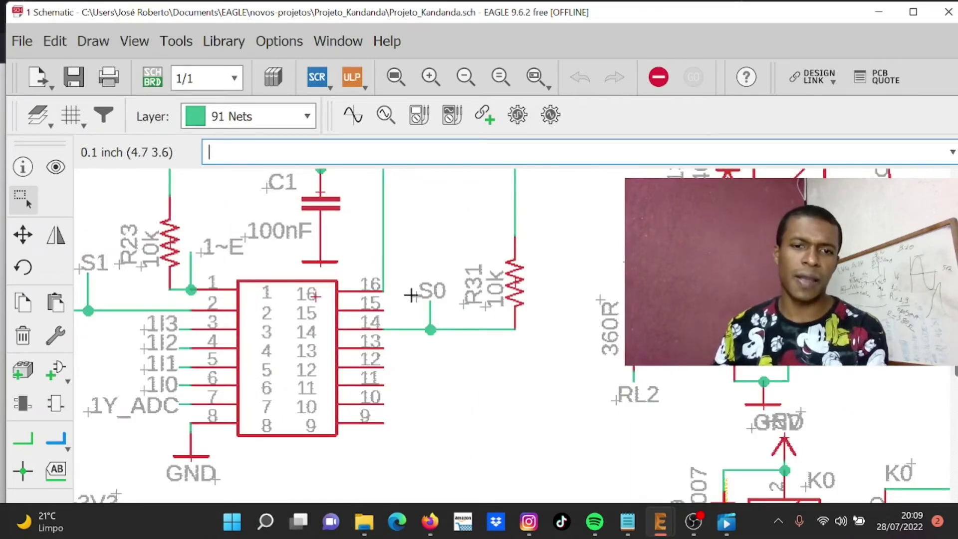
pyautogui.scroll(-1, 439, 305)
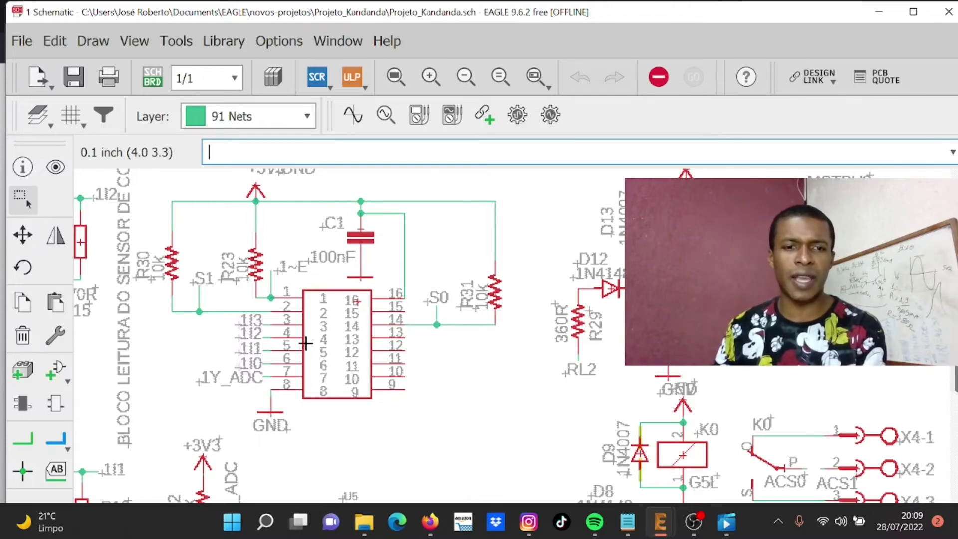
pyautogui.scroll(1, 265, 331)
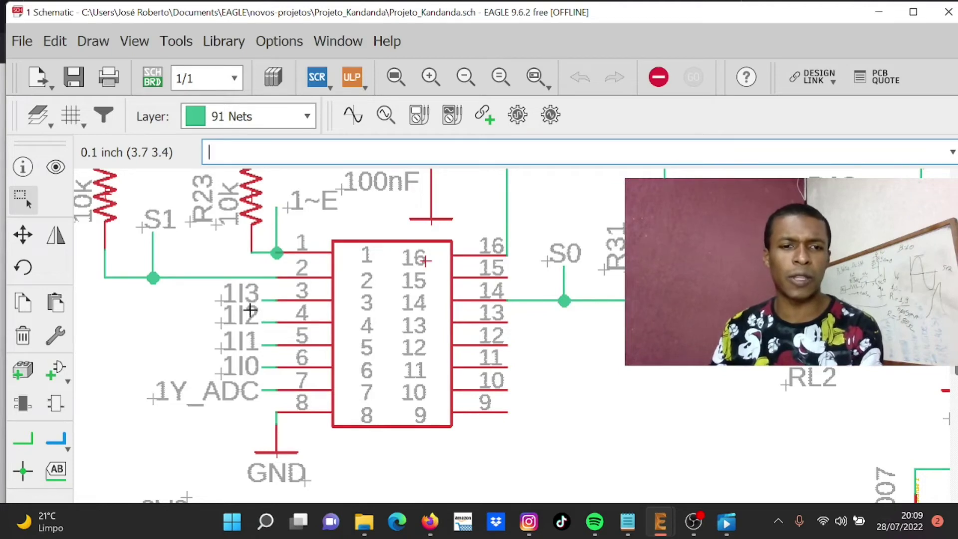
pyautogui.scroll(-3, 252, 315)
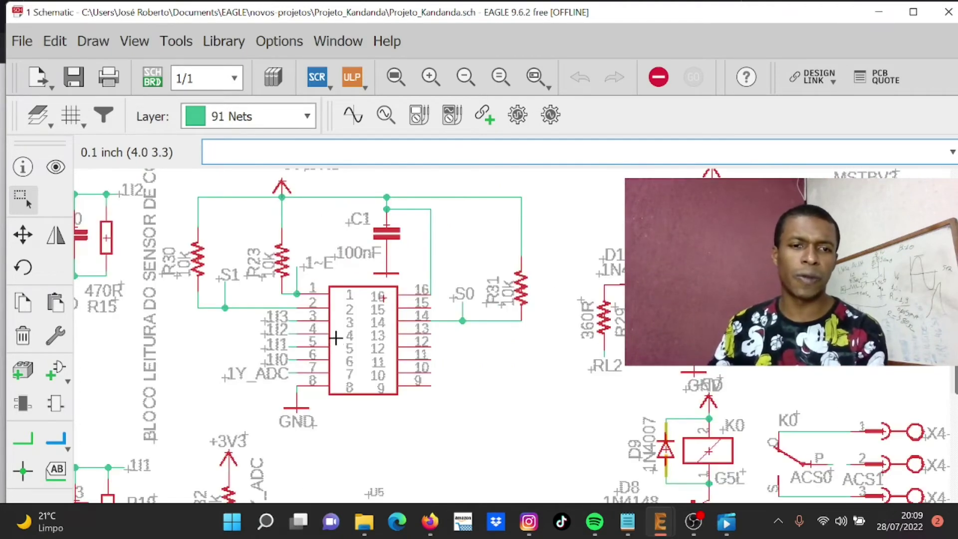
pyautogui.scroll(3, 345, 320)
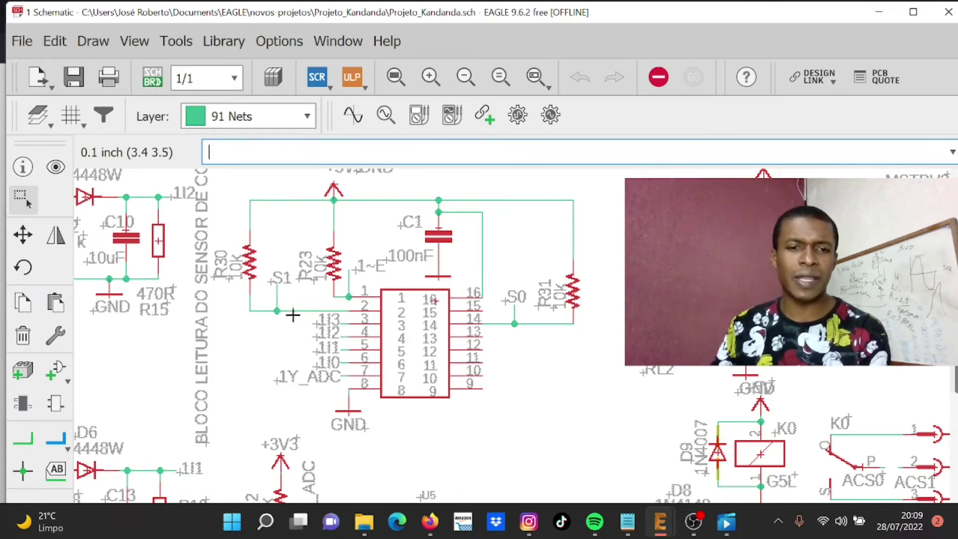
# Trace net 1Y_ADC to U5's ADC pin, and examine the serial, IO0, RST and relay nets on its other pins
pyautogui.scroll(-2, 289, 324)
pyautogui.scroll(2, 290, 447)
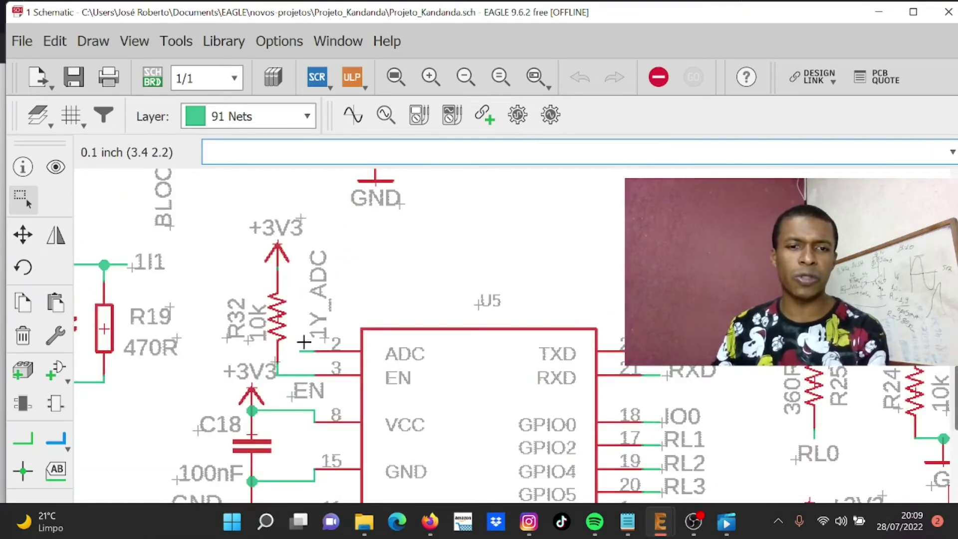
pyautogui.scroll(-2, 321, 357)
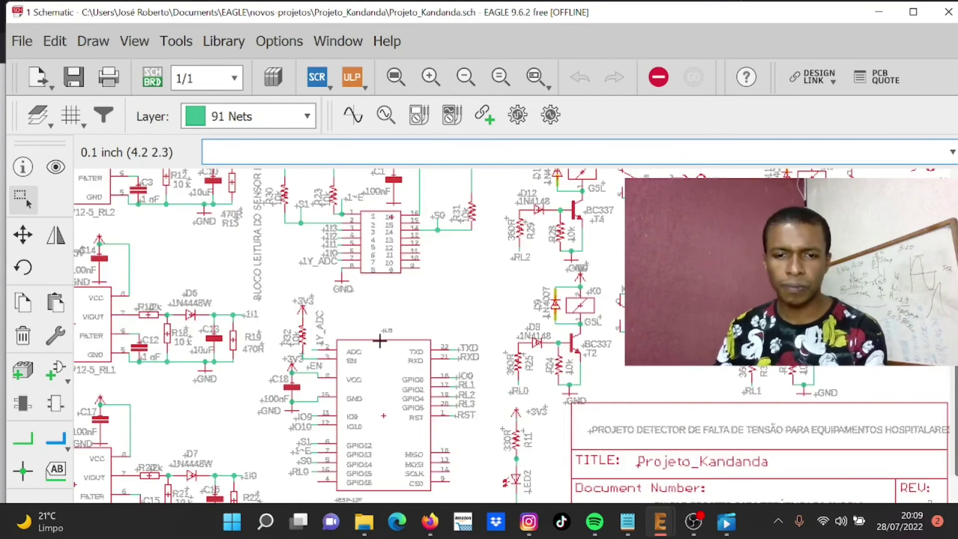
pyautogui.scroll(2, 445, 394)
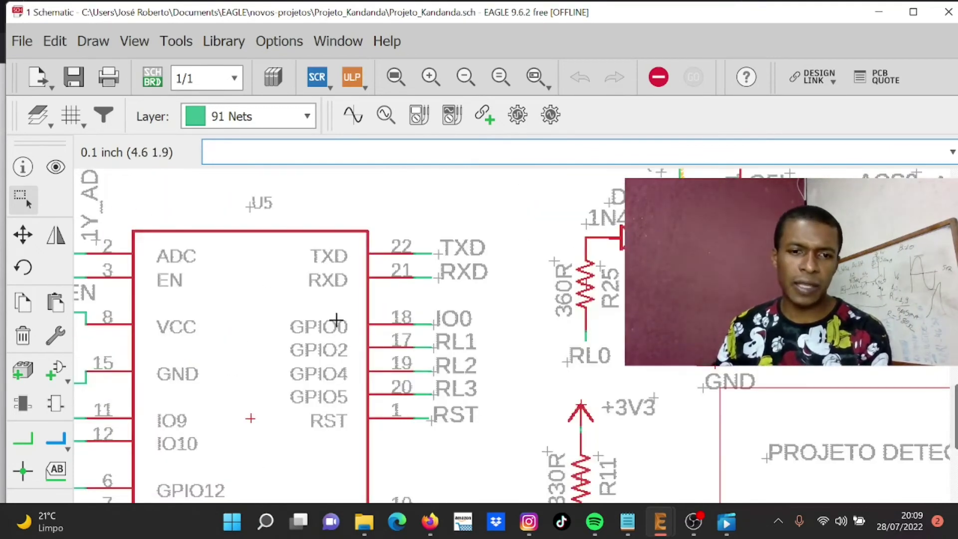
pyautogui.scroll(-2, 417, 284)
pyautogui.scroll(3, 240, 421)
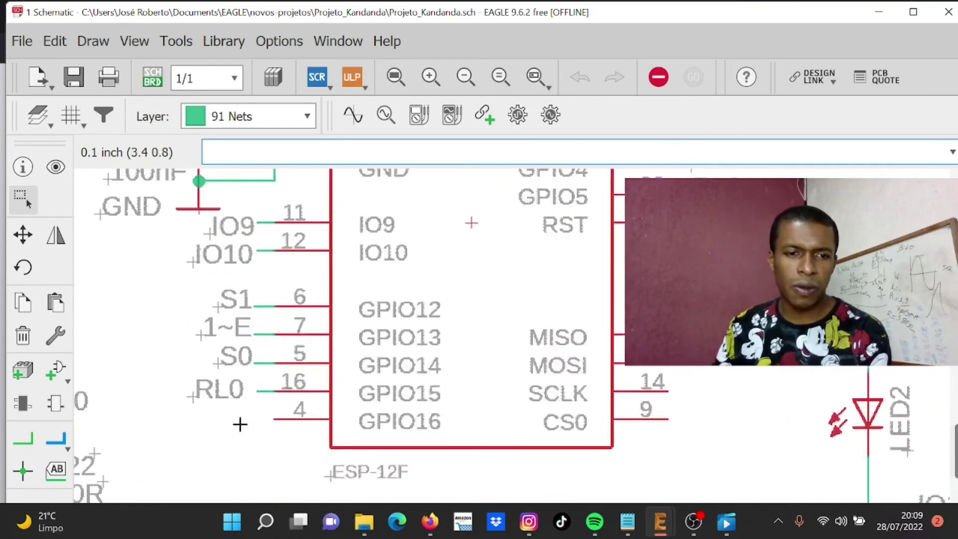
pyautogui.scroll(-2, 254, 406)
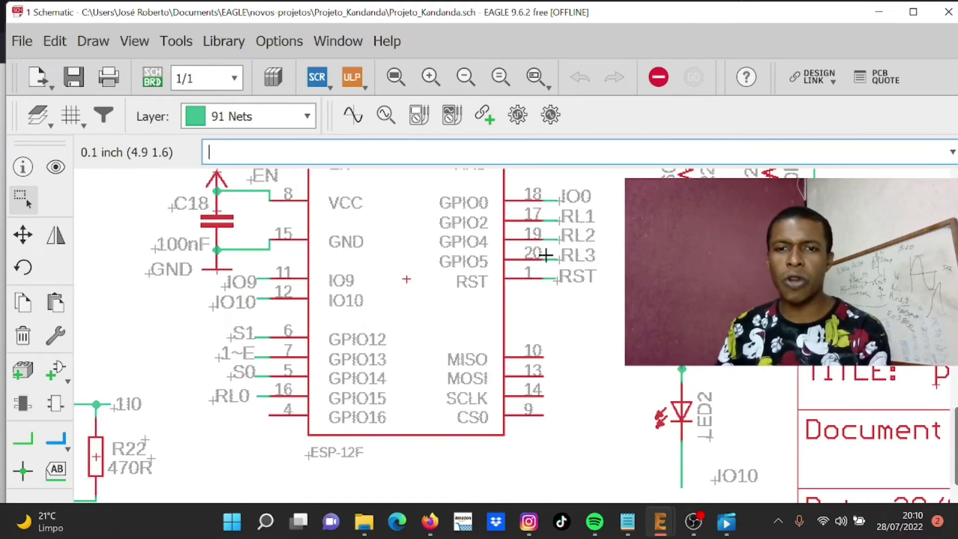
# Relate U5's relay control nets to resistor R25's RL0 input, and examine the unconnected GPIO16 and SPI pins
pyautogui.scroll(-1, 513, 302)
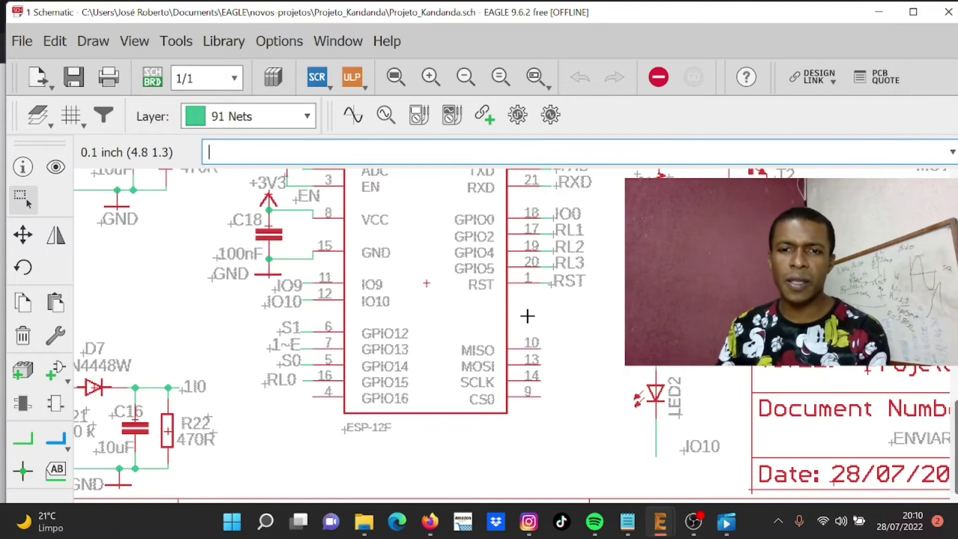
pyautogui.scroll(-2, 514, 349)
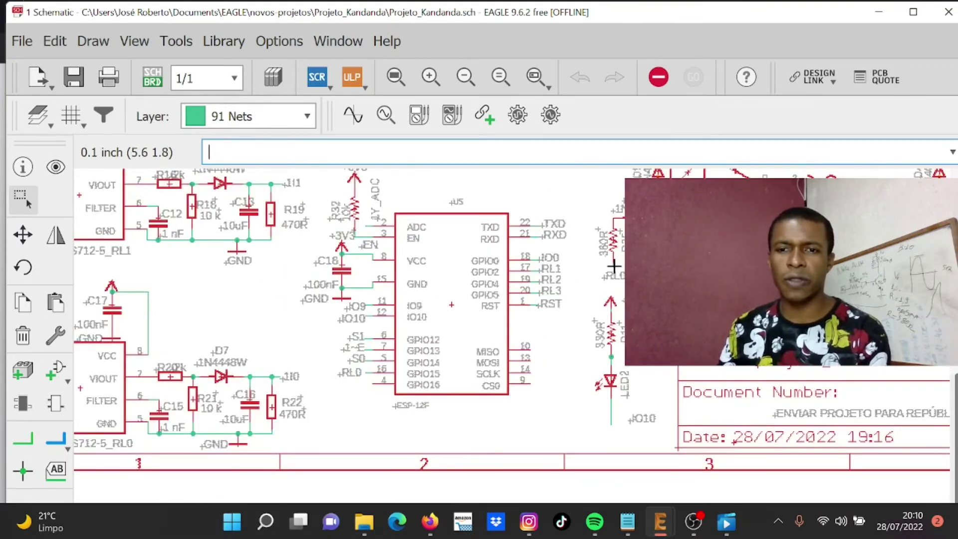
pyautogui.scroll(2, 604, 292)
pyautogui.scroll(-2, 604, 292)
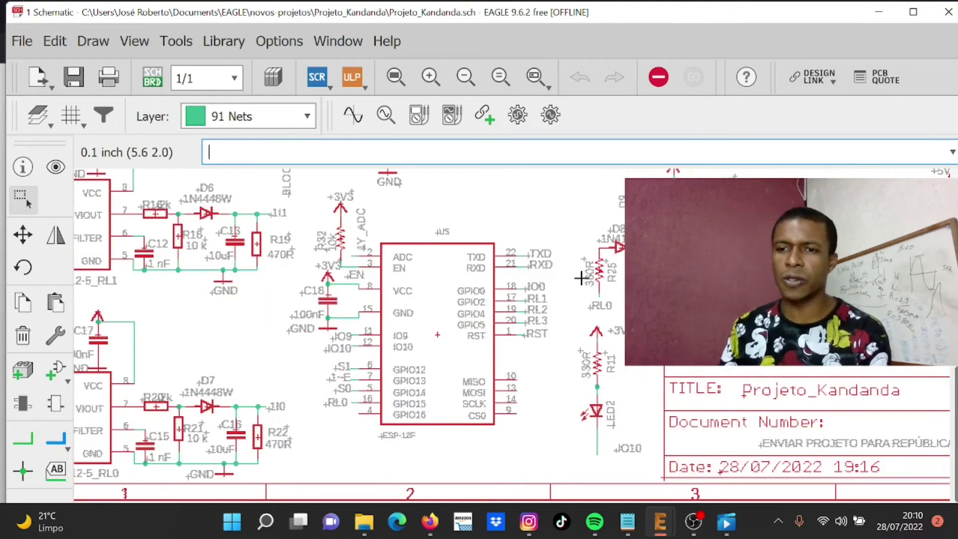
pyautogui.scroll(-1, 568, 294)
pyautogui.scroll(3, 457, 375)
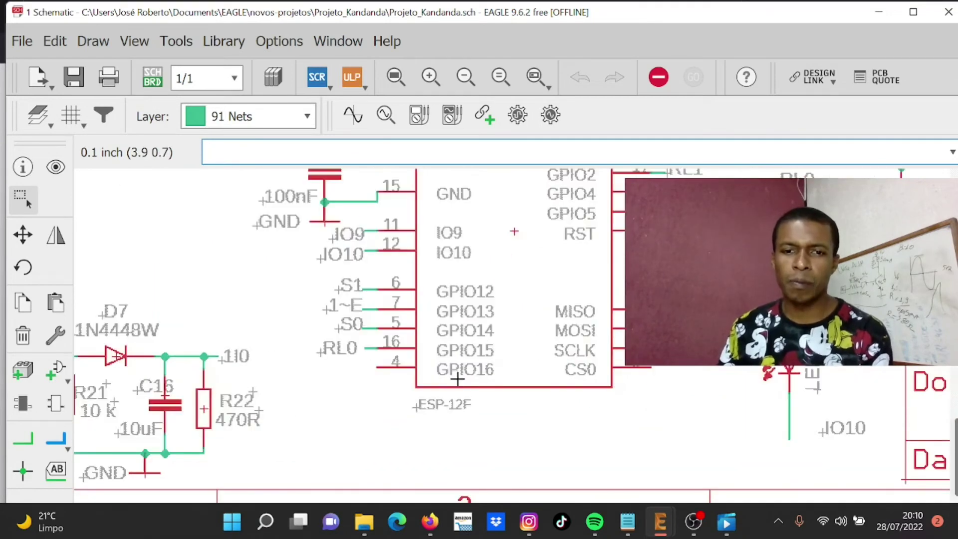
# Relate U5's TXD and RXD pins to the programming connector X3, and examine its +3V3, GND, RXD and TXD terminals
pyautogui.scroll(-1, 457, 379)
pyautogui.scroll(-1, 459, 378)
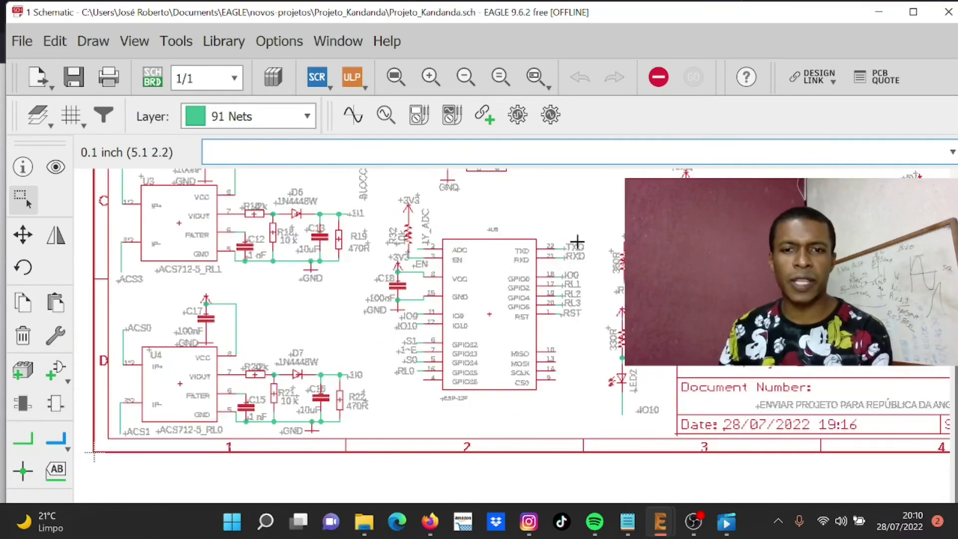
pyautogui.scroll(2, 577, 242)
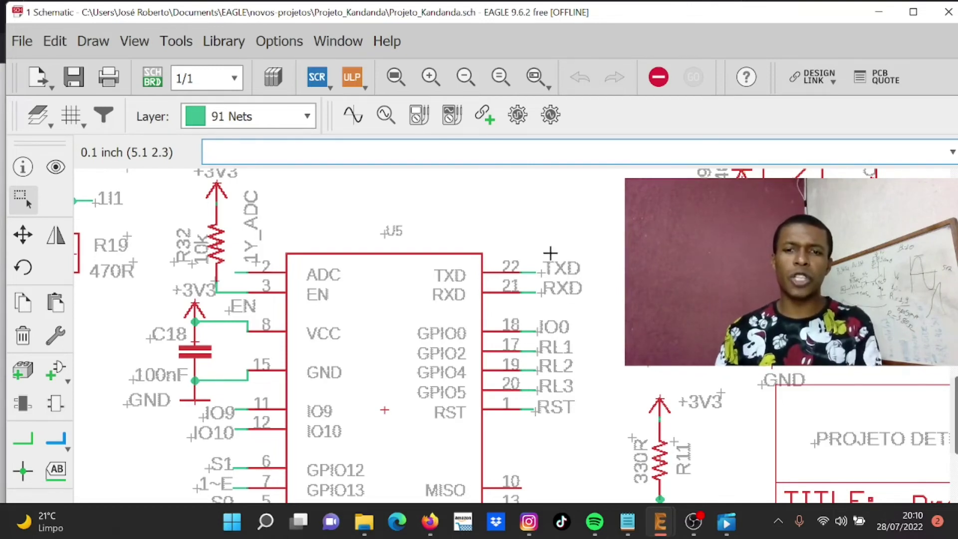
pyautogui.scroll(-2, 482, 379)
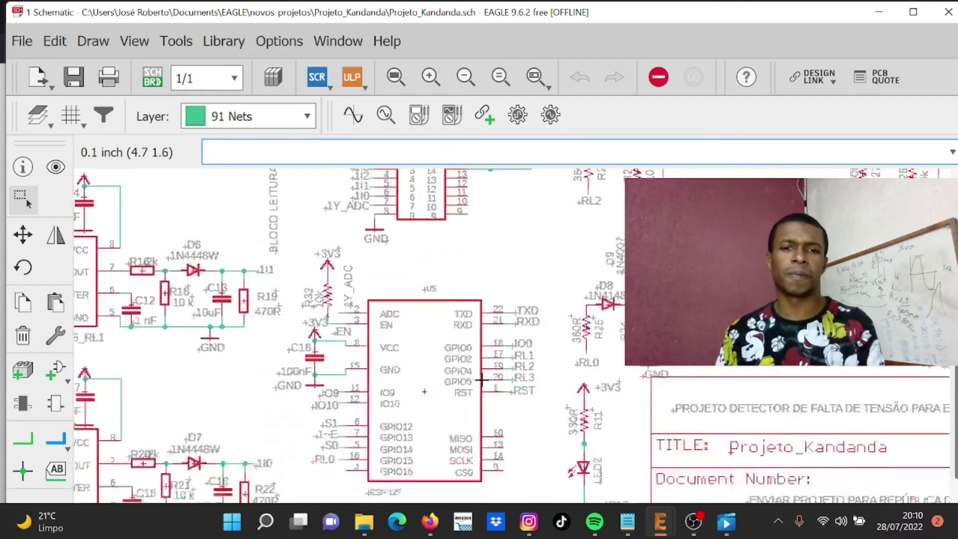
pyautogui.scroll(-5, 481, 379)
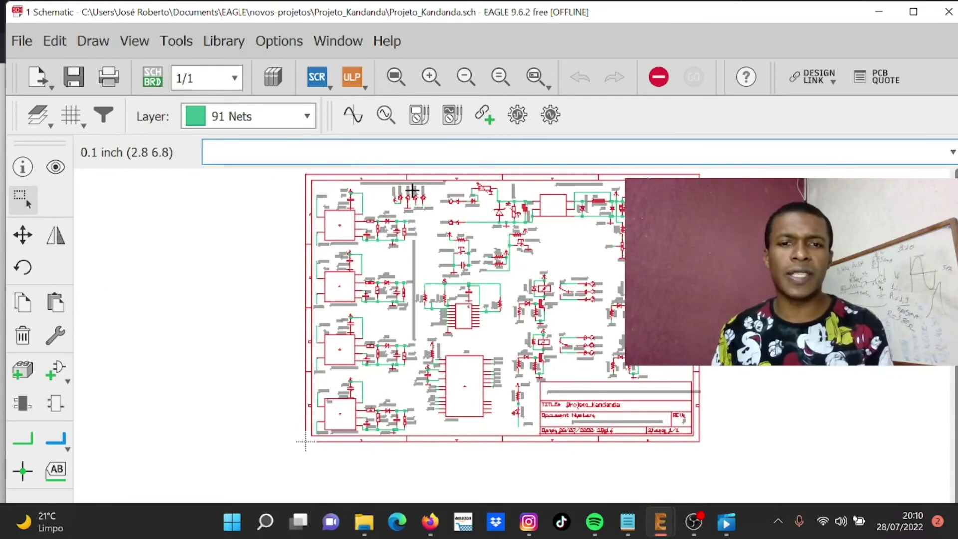
pyautogui.scroll(6, 411, 190)
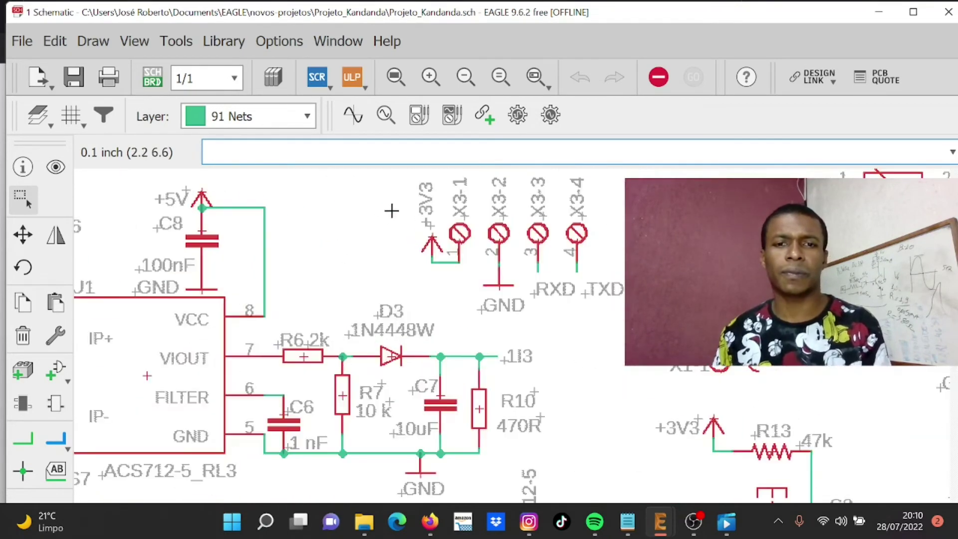
pyautogui.scroll(-1, 510, 370)
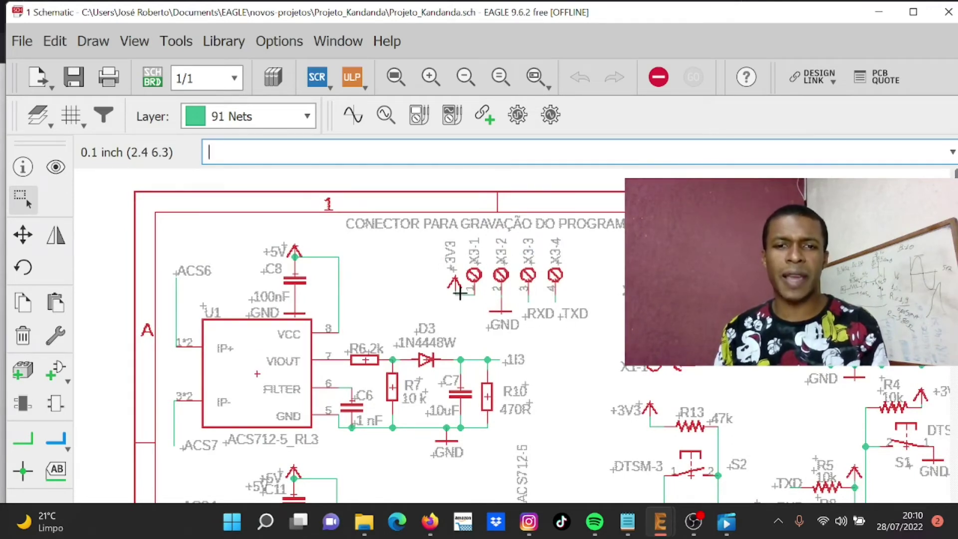
pyautogui.scroll(1, 459, 294)
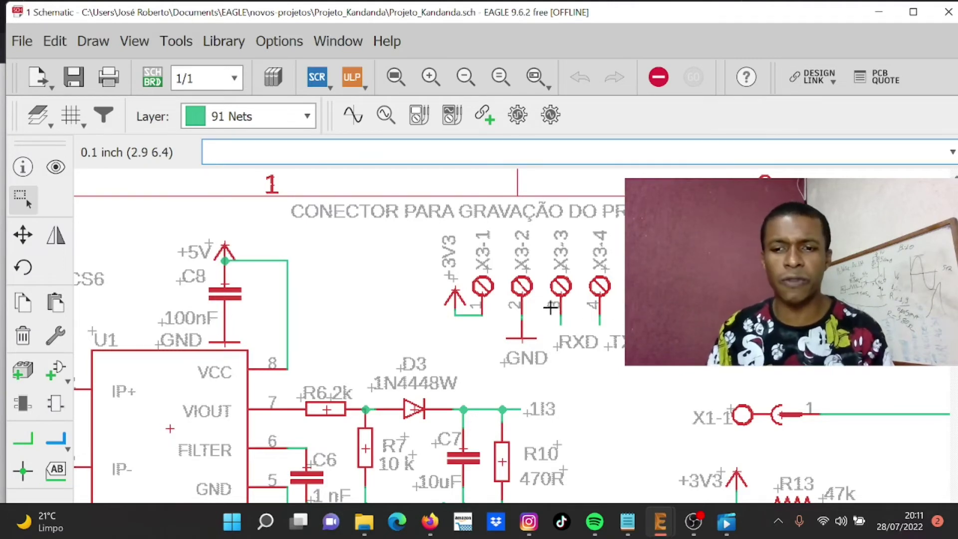
# Examine the ACS712-5 current sensor U1 and the ACS6 and ACS7 nets on its IP+ and IP- pins
pyautogui.scroll(-10, 586, 313)
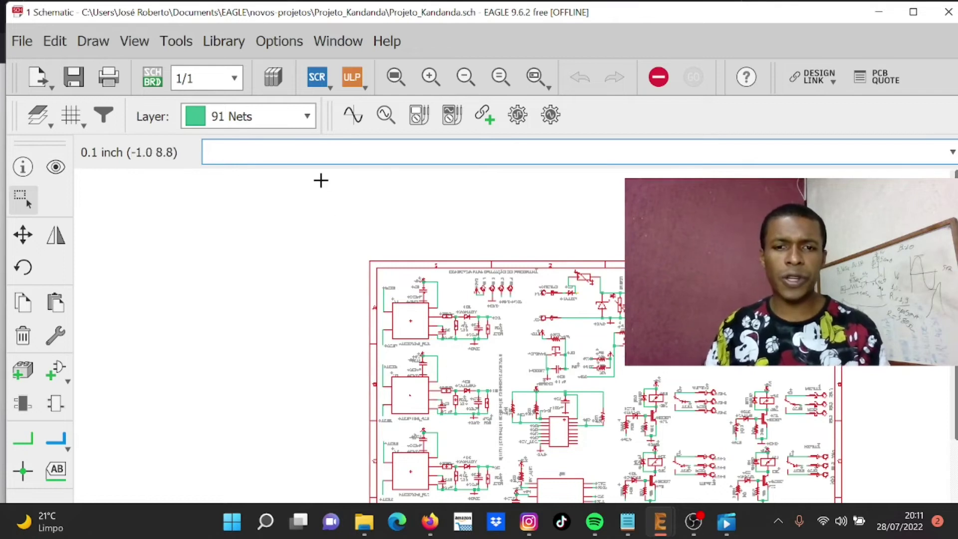
pyautogui.scroll(-2, 320, 180)
pyautogui.scroll(3, 413, 273)
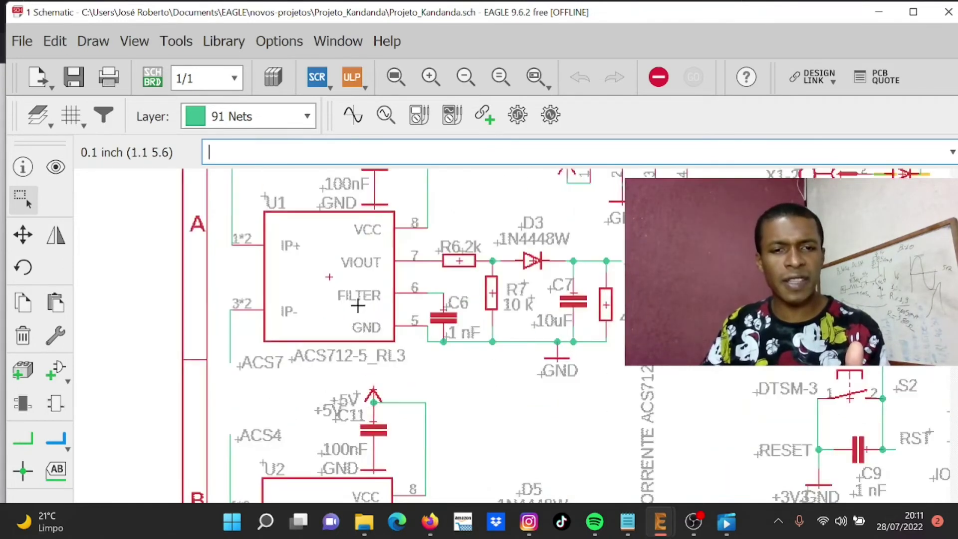
pyautogui.scroll(4, 357, 305)
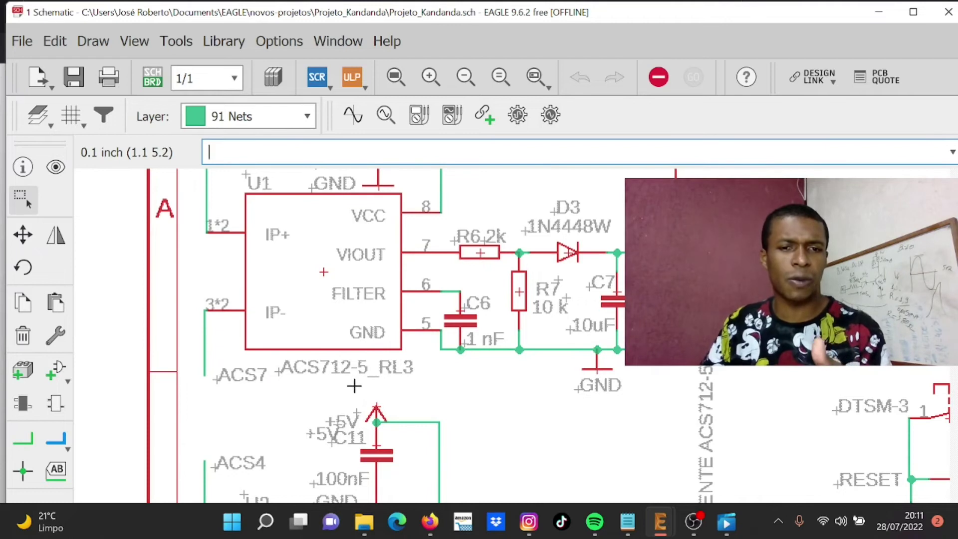
pyautogui.scroll(-1, 349, 389)
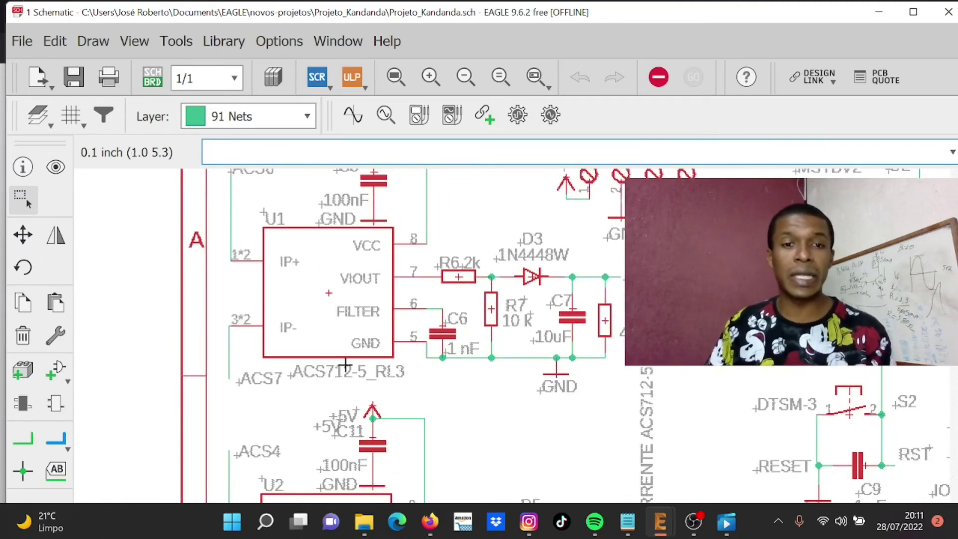
pyautogui.scroll(-2, 335, 348)
pyautogui.scroll(5, 282, 230)
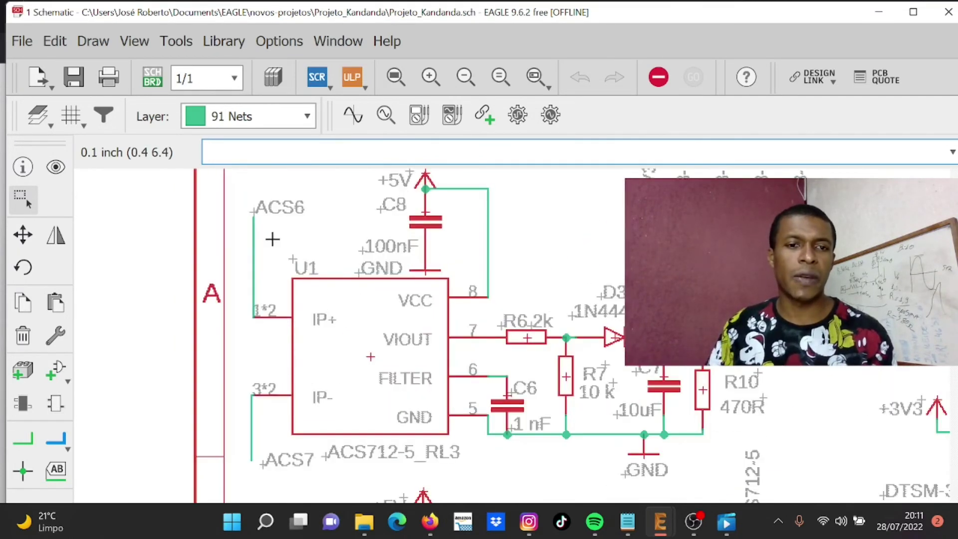
pyautogui.scroll(-5, 299, 244)
pyautogui.scroll(5, 288, 236)
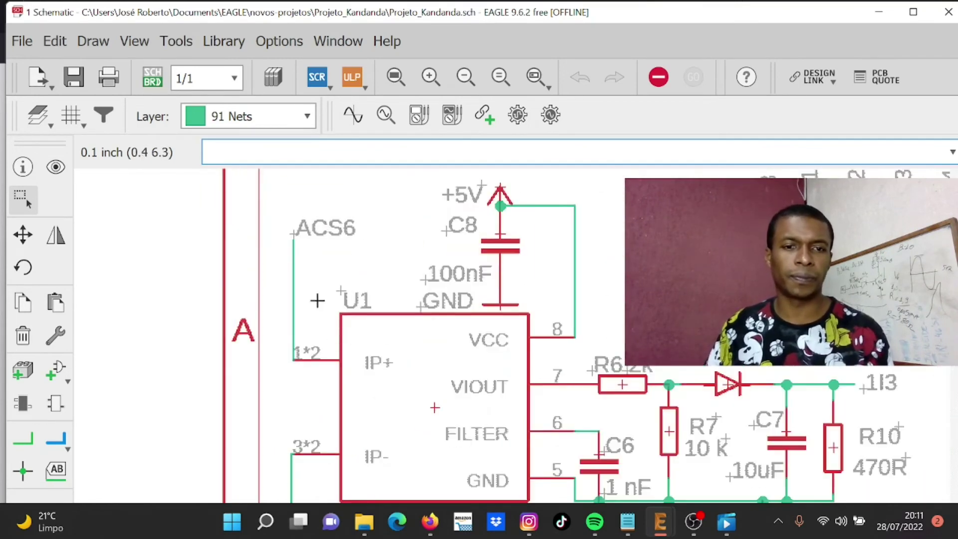
# Trace nets ACS6 and ACS7 from sensor U1 to the contact side of relay K3
pyautogui.scroll(-6, 364, 399)
pyautogui.scroll(-3, 749, 417)
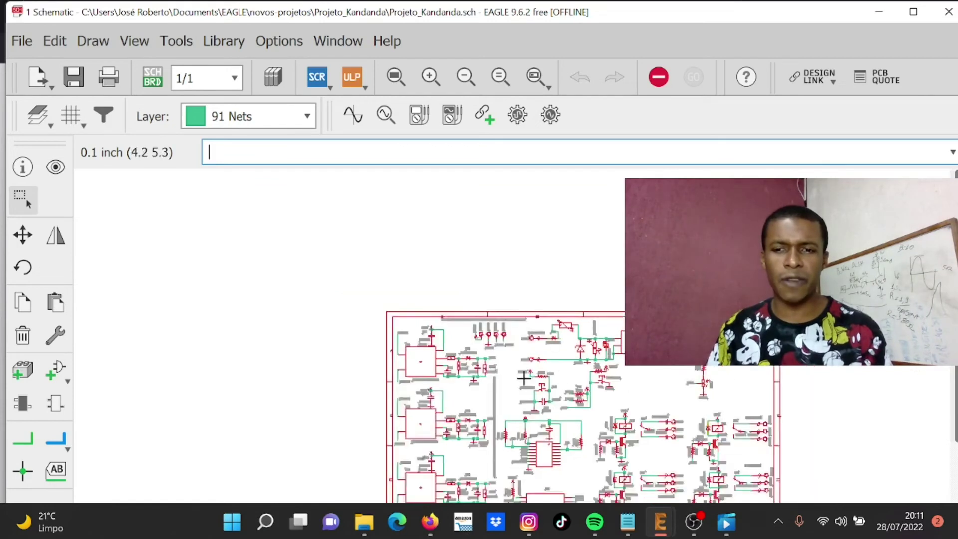
pyautogui.scroll(6, 663, 412)
pyautogui.scroll(8, 632, 399)
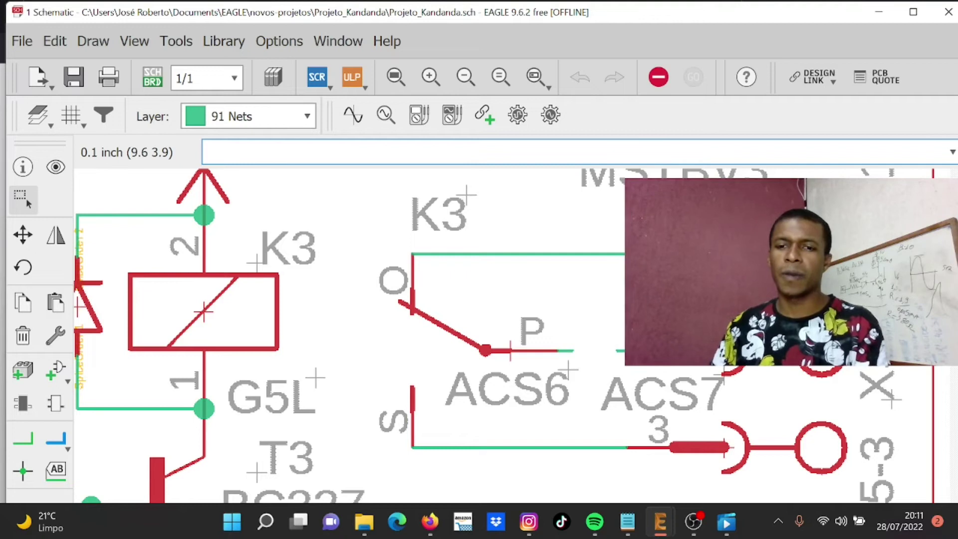
pyautogui.scroll(-3, 652, 341)
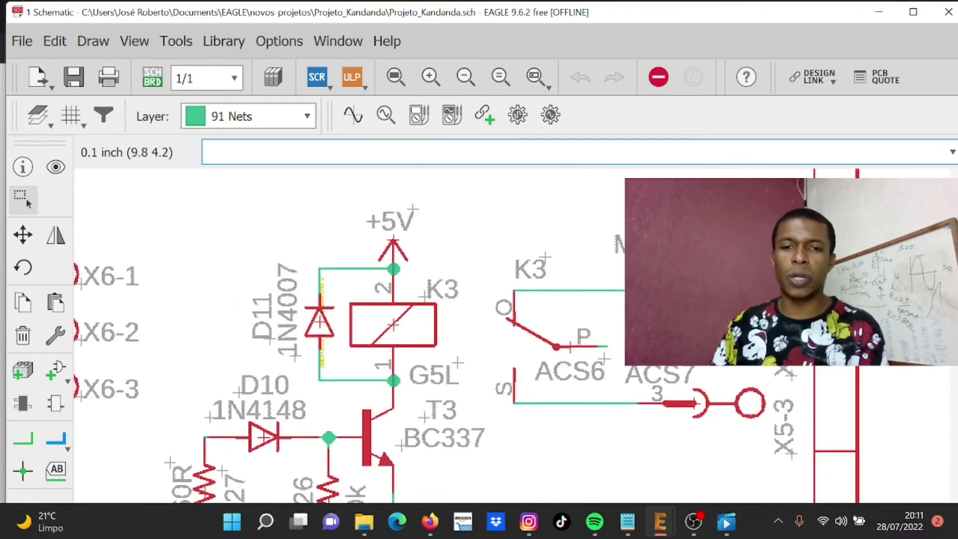
pyautogui.scroll(-8, 649, 329)
pyautogui.scroll(1, 152, 235)
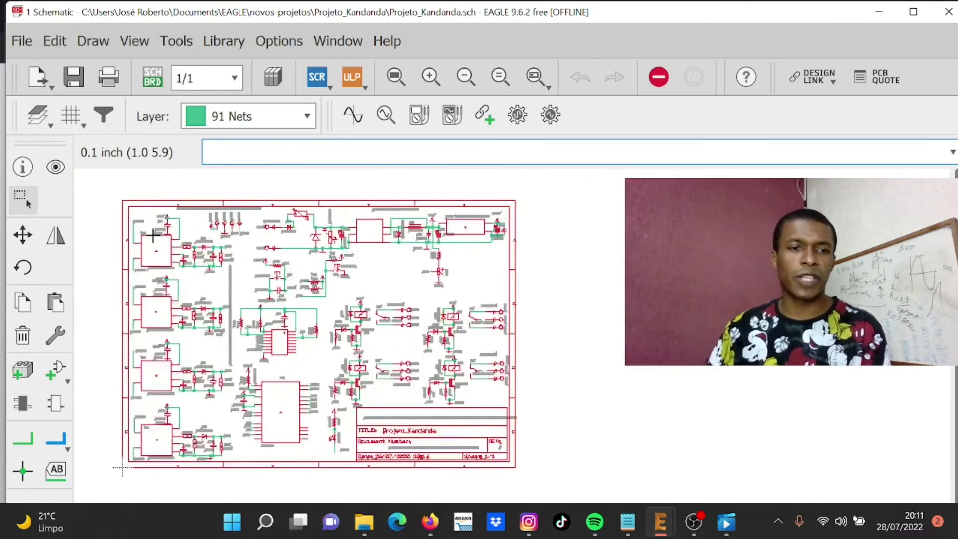
# Examine sensor U1's VIOUT pin and its +5V supply at VCC with the 100nF capacitor C8
pyautogui.scroll(5, 152, 235)
pyautogui.scroll(1, 174, 265)
pyautogui.scroll(1, 205, 274)
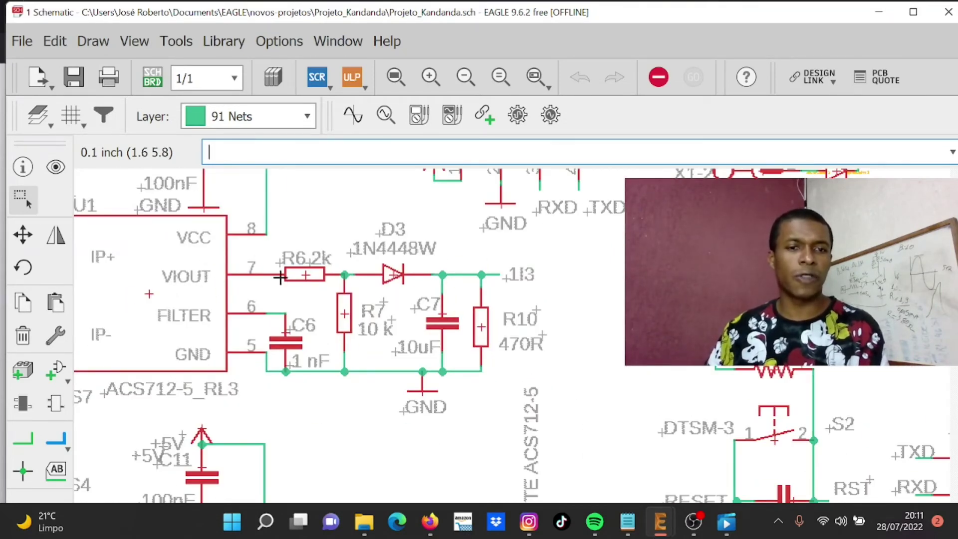
pyautogui.scroll(-1, 309, 277)
pyautogui.scroll(-1, 274, 286)
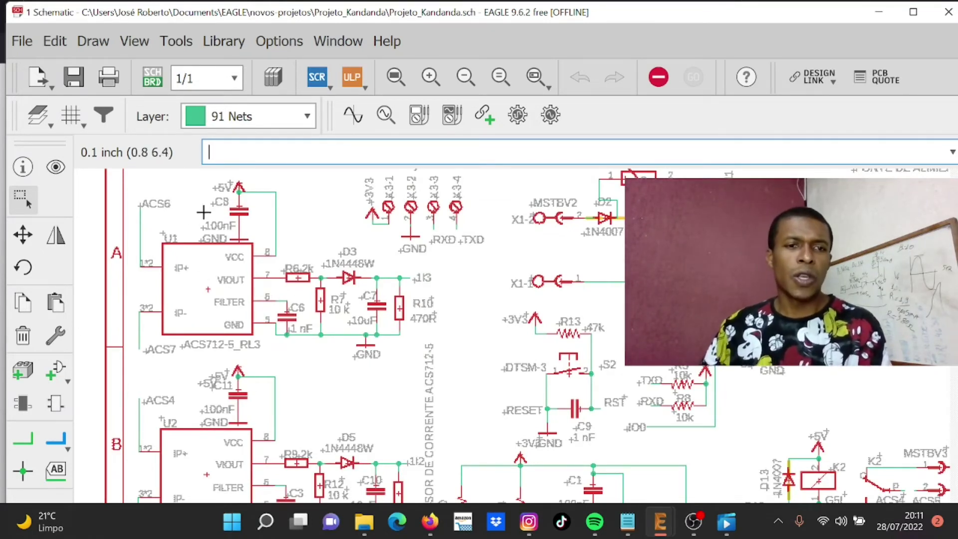
pyautogui.scroll(3, 218, 178)
pyautogui.scroll(1, 218, 179)
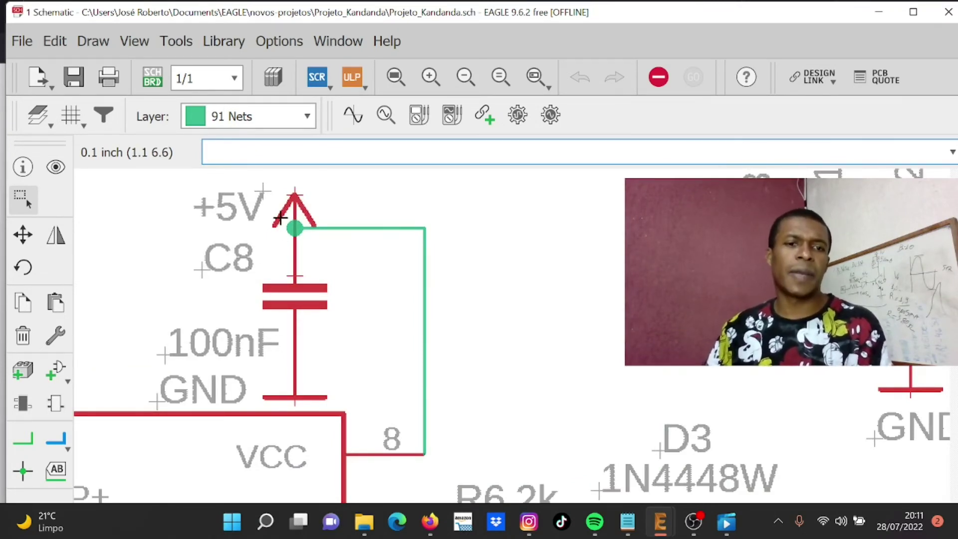
pyautogui.scroll(-2, 280, 218)
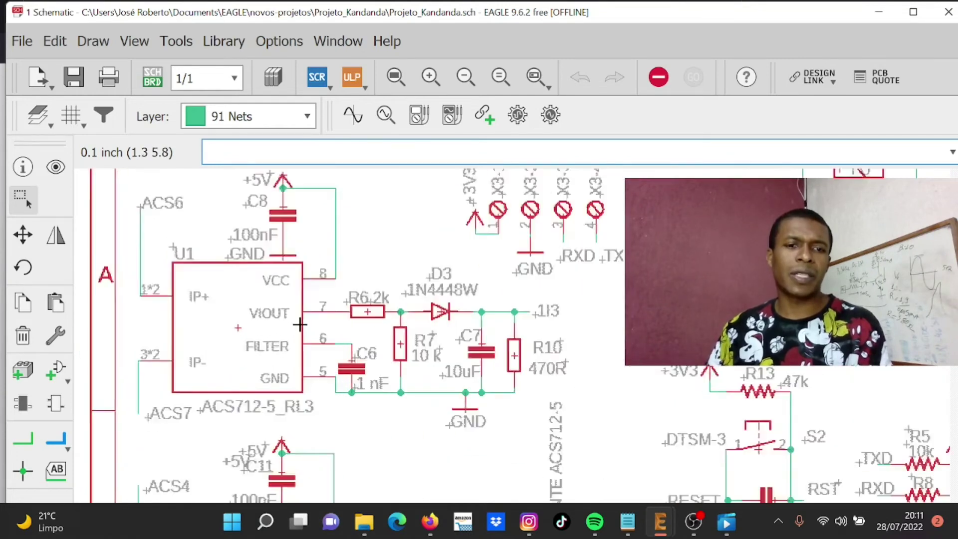
# Examine U1's VIOUT output network with R6, R7, diode D3, C7 and R10 leading to net 1I3
pyautogui.scroll(2, 300, 324)
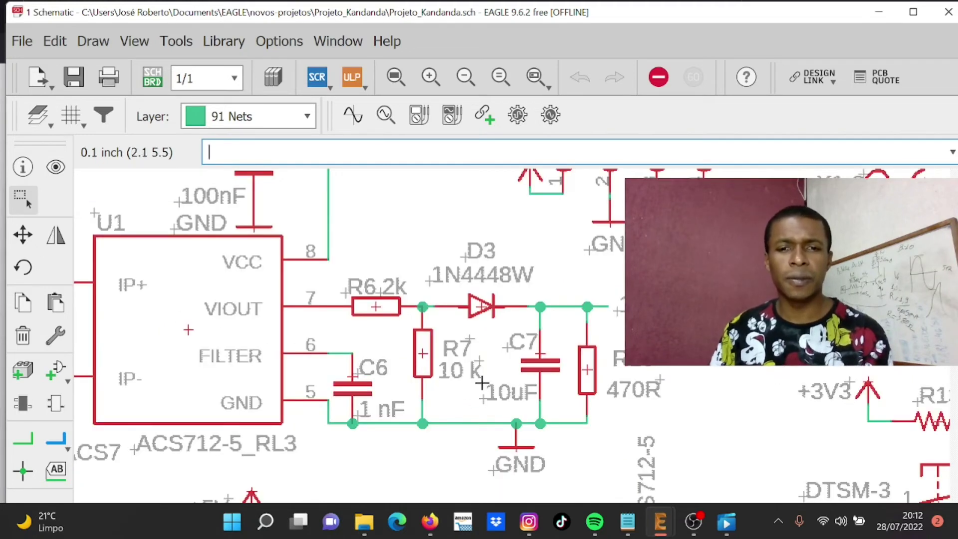
pyautogui.scroll(2, 480, 368)
pyautogui.scroll(-1, 335, 281)
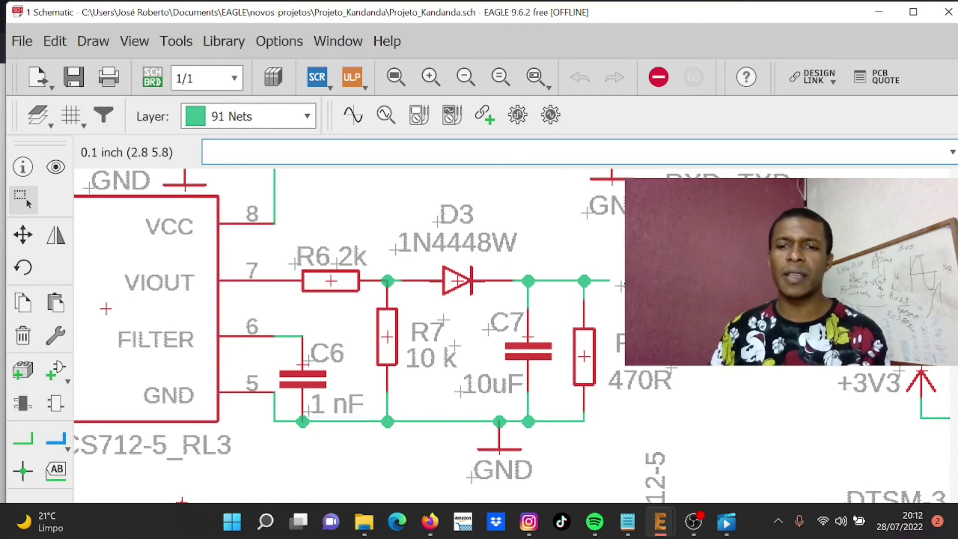
pyautogui.scroll(-3, 608, 255)
pyautogui.scroll(-3, 578, 261)
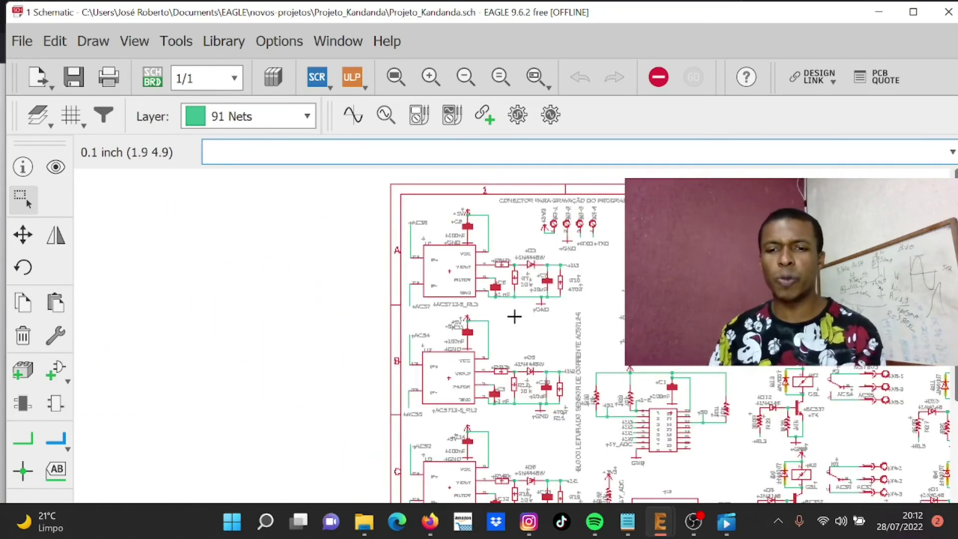
pyautogui.scroll(4, 409, 267)
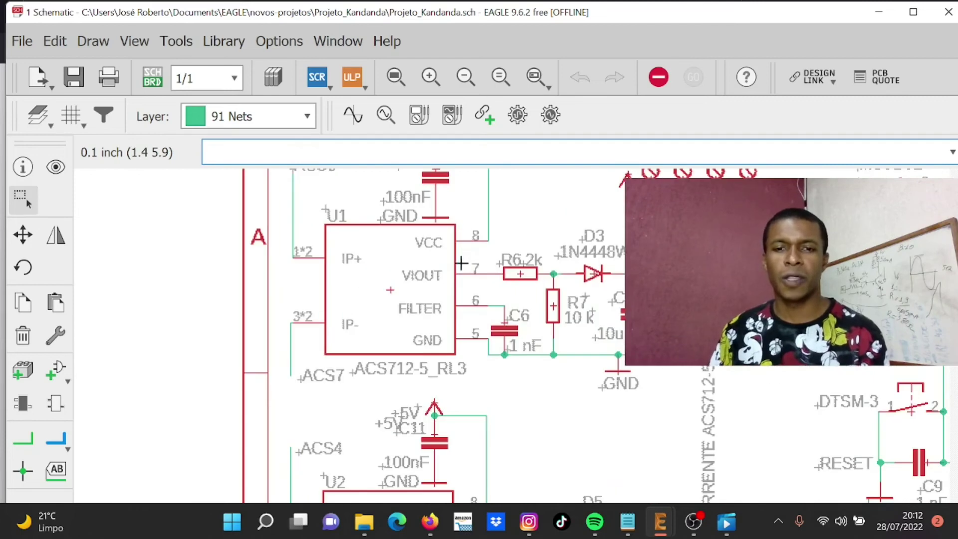
# Examine U1's FILTER pin and its 1 nF capacitor C6 to ground alongside the output network
pyautogui.scroll(-3, 438, 266)
pyautogui.scroll(-3, 438, 266)
pyautogui.scroll(1, 468, 344)
pyautogui.scroll(-2, 456, 344)
pyautogui.scroll(5, 410, 272)
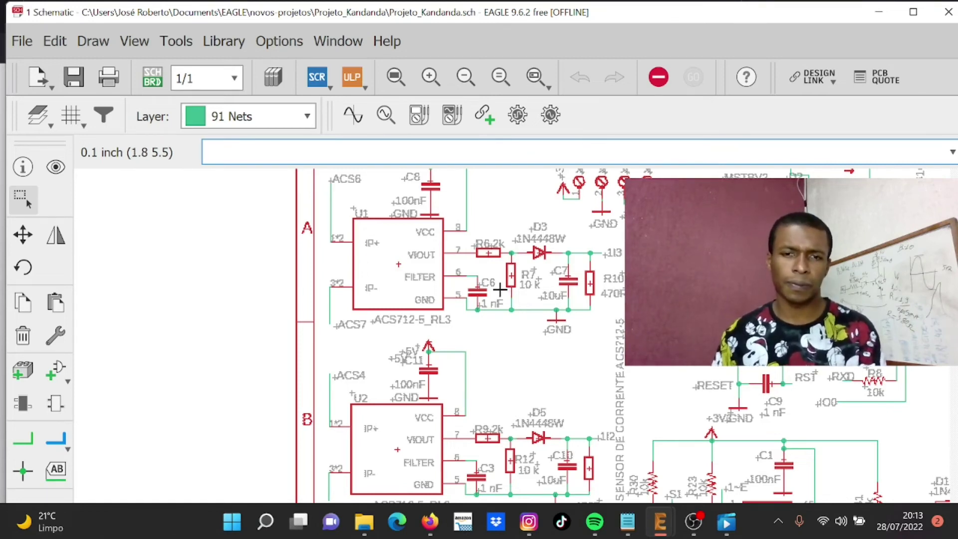
pyautogui.scroll(3, 643, 262)
pyautogui.scroll(-1, 586, 267)
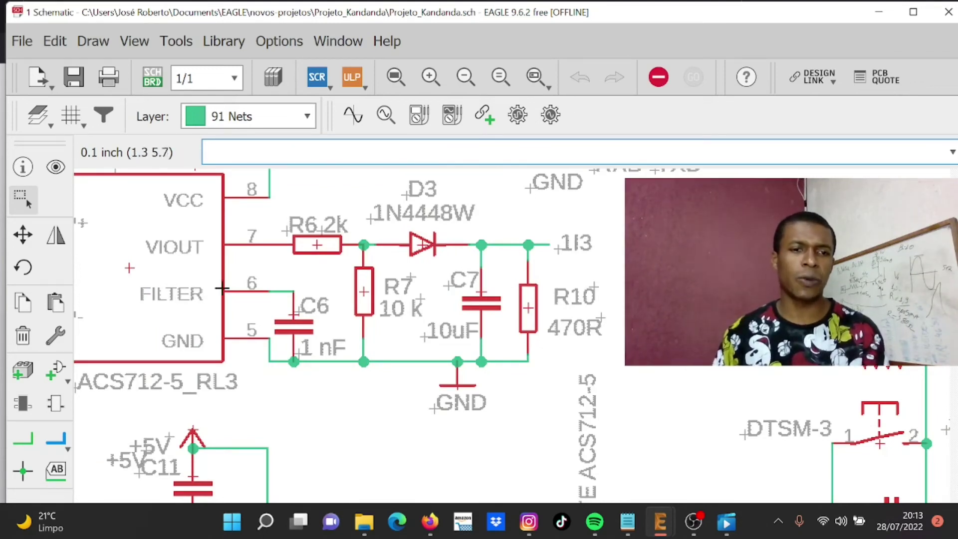
pyautogui.scroll(2, 294, 332)
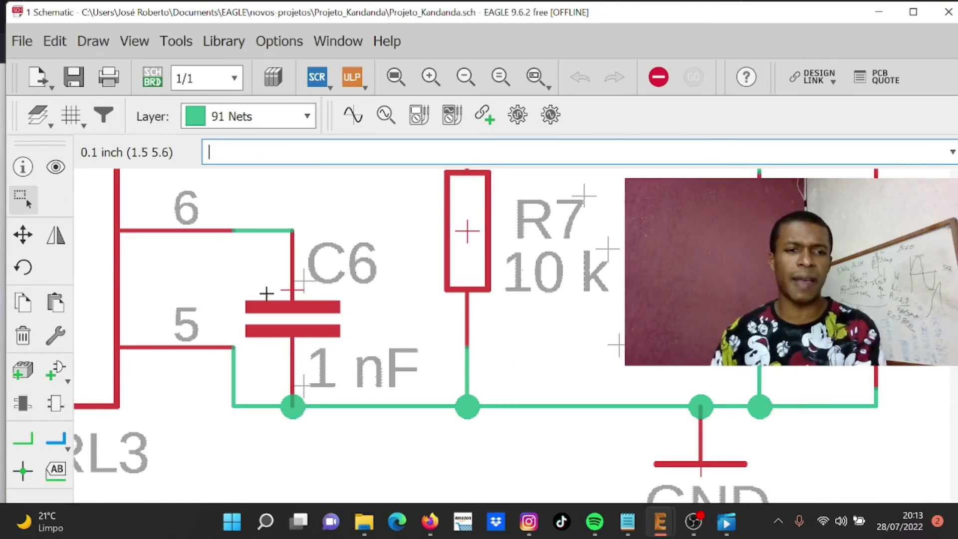
pyautogui.scroll(-3, 266, 293)
pyautogui.scroll(-1, 313, 289)
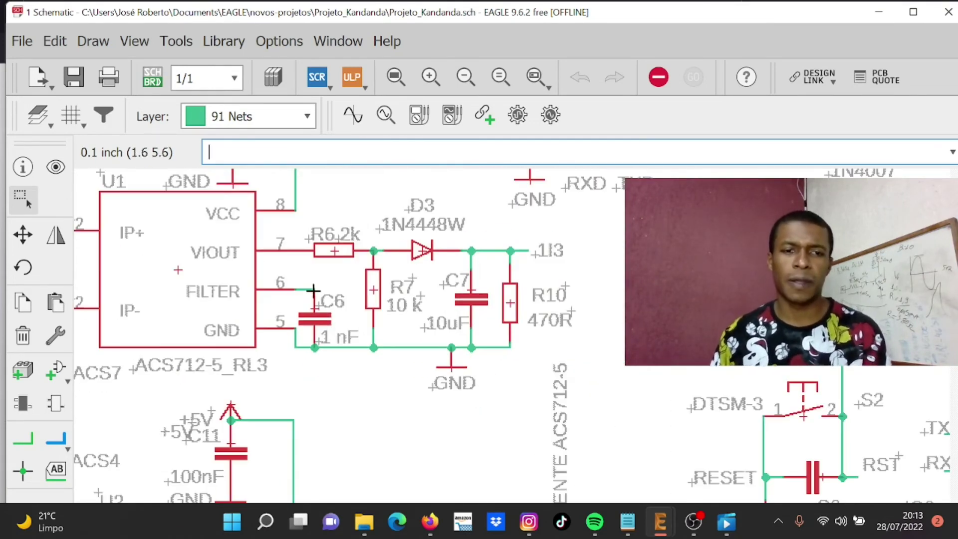
pyautogui.scroll(-1, 262, 295)
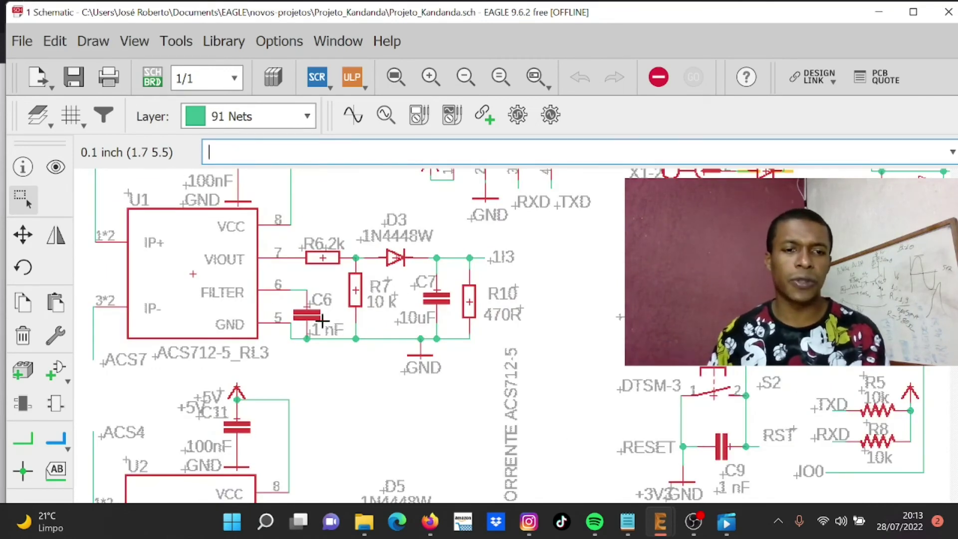
# Relate the current sensors' output nets to multiplexer inputs 1I0 to 1I3, and examine its 1Y_ADC output
pyautogui.scroll(-1, 322, 321)
pyautogui.scroll(-1, 314, 287)
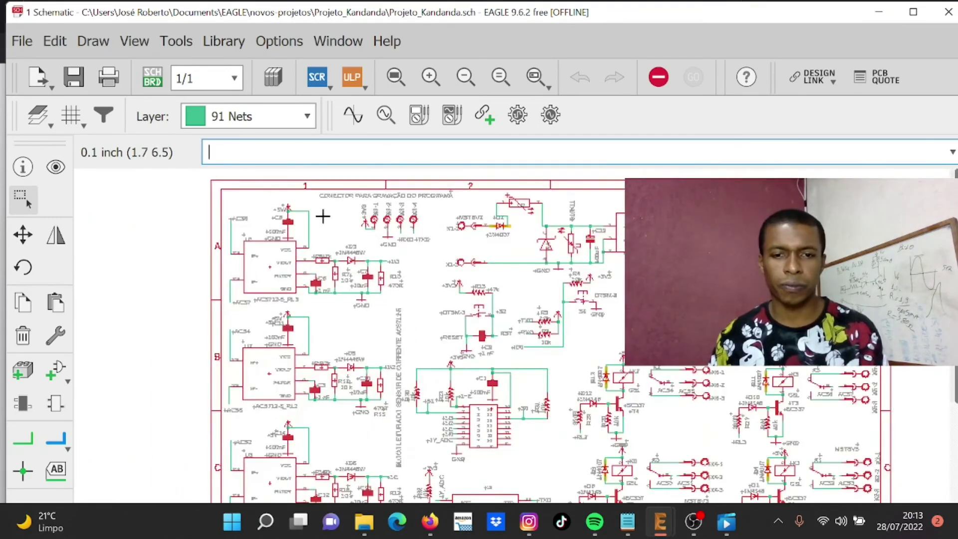
pyautogui.scroll(-1, 323, 216)
pyautogui.scroll(1, 387, 403)
pyautogui.scroll(2, 397, 352)
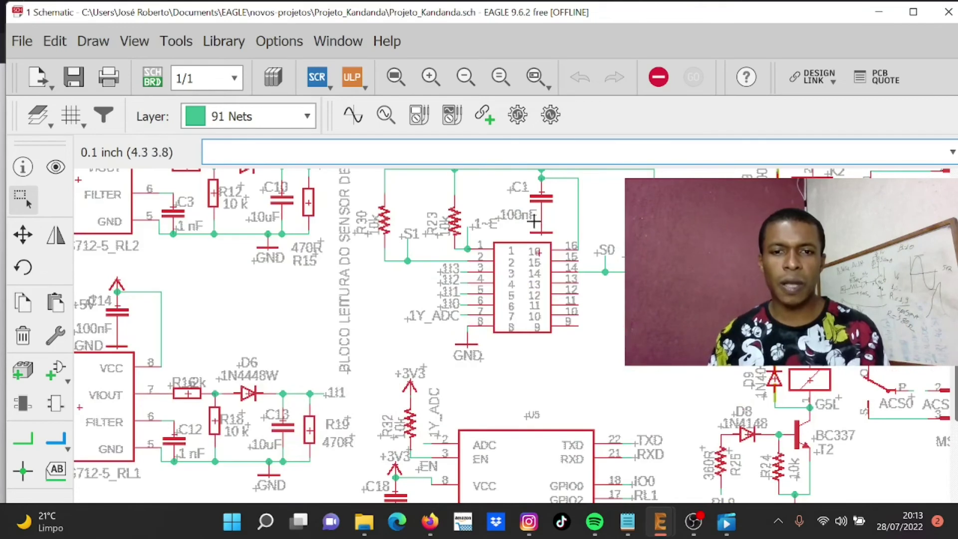
pyautogui.scroll(-1, 216, 314)
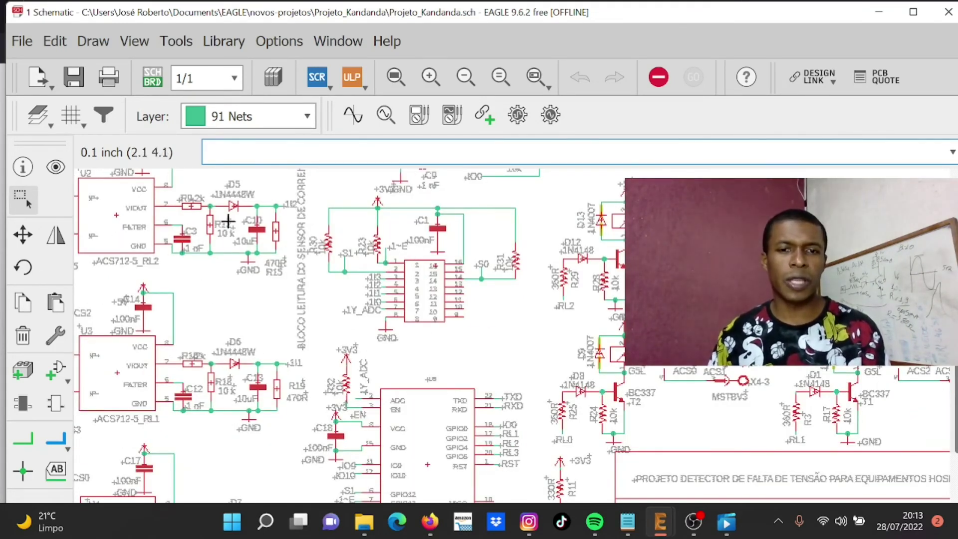
pyautogui.scroll(2, 392, 279)
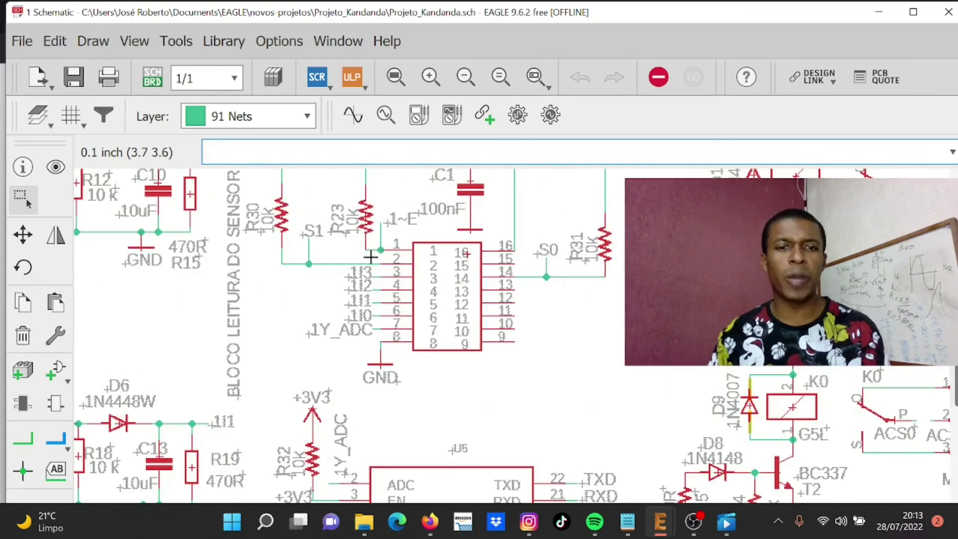
pyautogui.scroll(2, 386, 322)
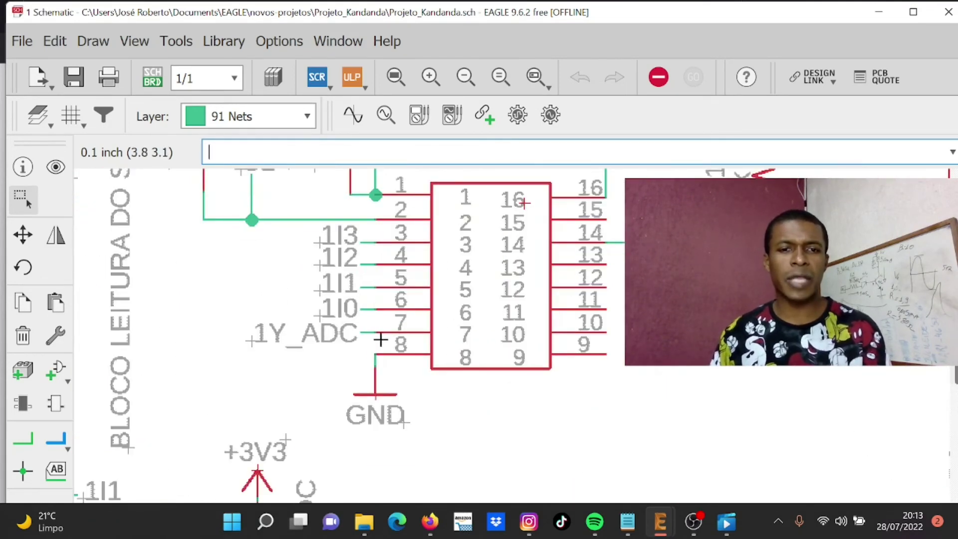
# Trace the 1Y_ADC net from the multiplexer output to the ADC pin of U5, the ESP-12F
pyautogui.scroll(-2, 388, 225)
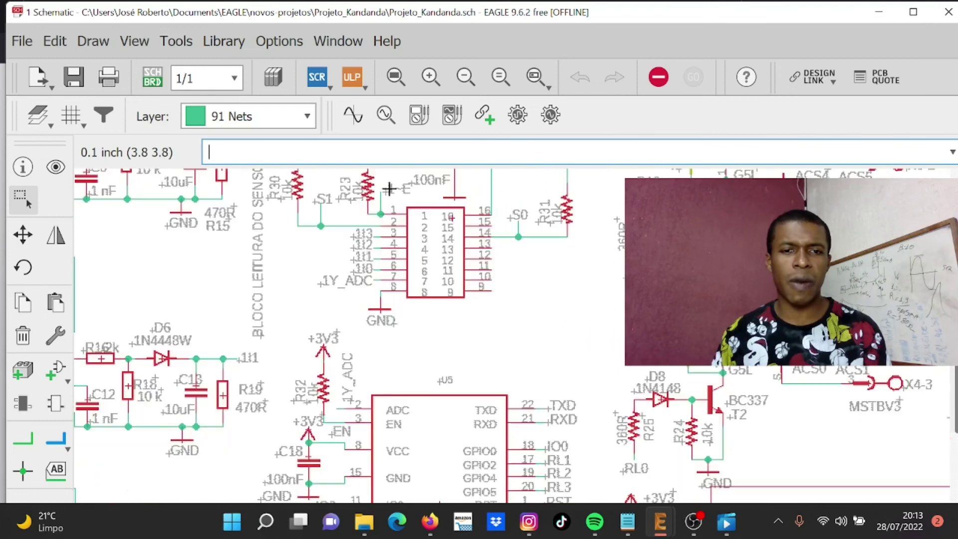
pyautogui.scroll(2, 358, 439)
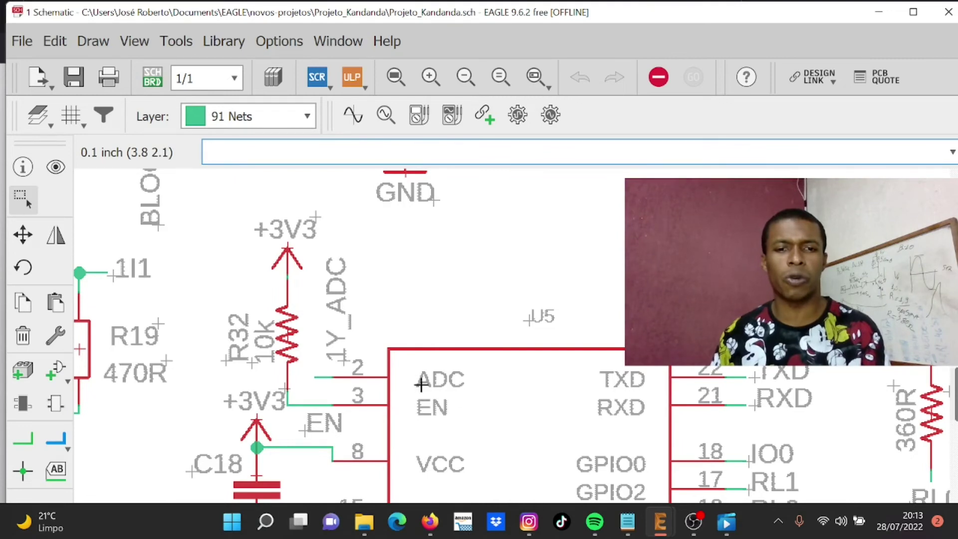
pyautogui.scroll(-3, 408, 359)
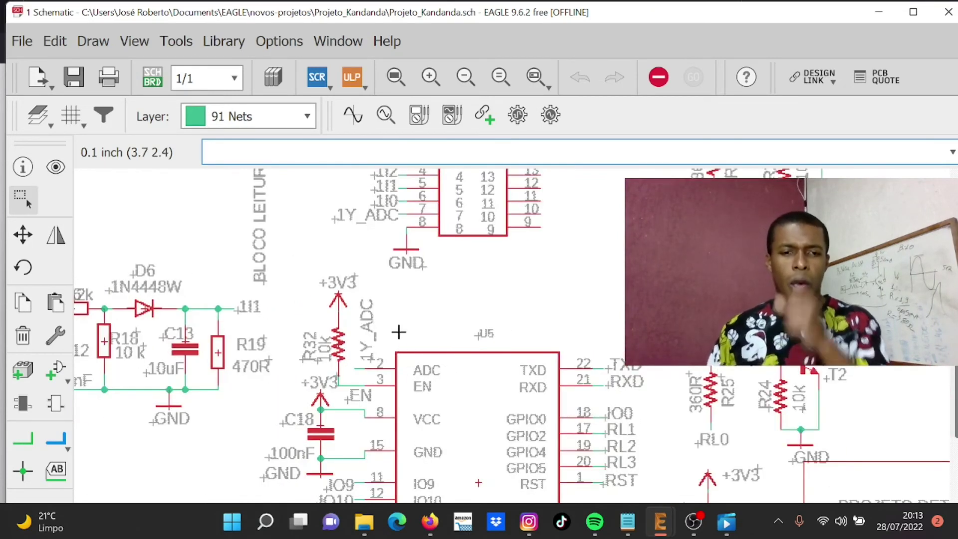
pyautogui.scroll(-2, 357, 327)
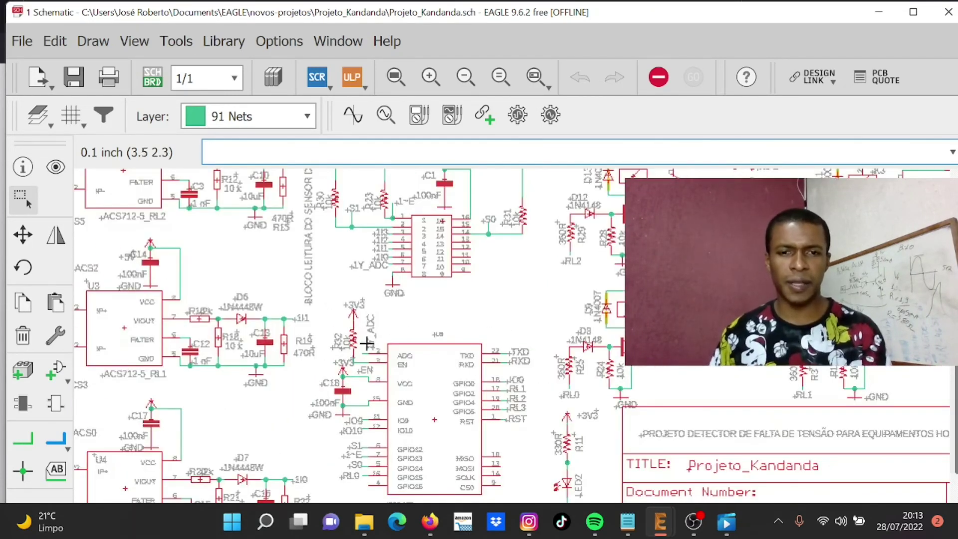
# Examine the reset circuit with R13, button S2 and capacitor C9 on RST, alongside button S1 and R4 on IO0
pyautogui.scroll(-2, 367, 344)
pyautogui.scroll(-2, 409, 374)
pyautogui.scroll(2, 446, 380)
pyautogui.scroll(-3, 444, 379)
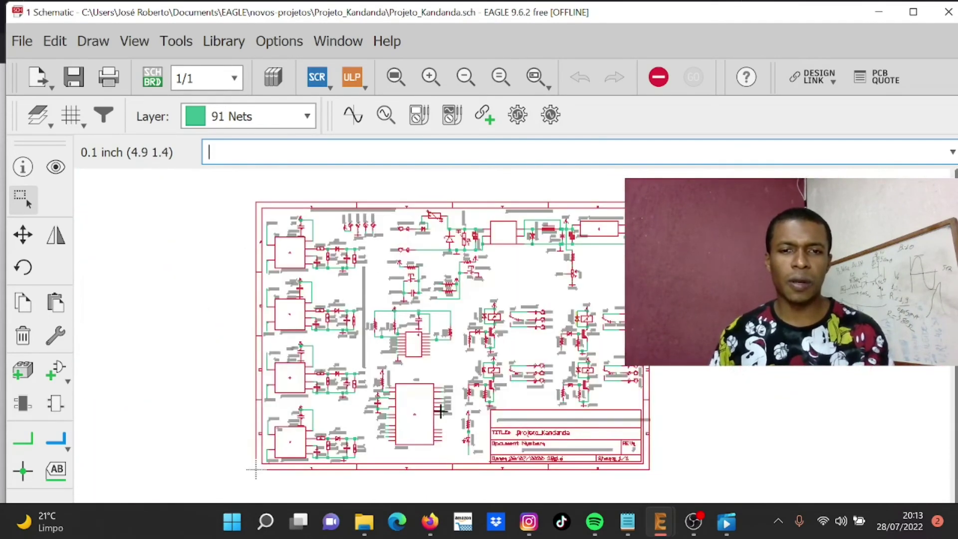
pyautogui.scroll(3, 402, 252)
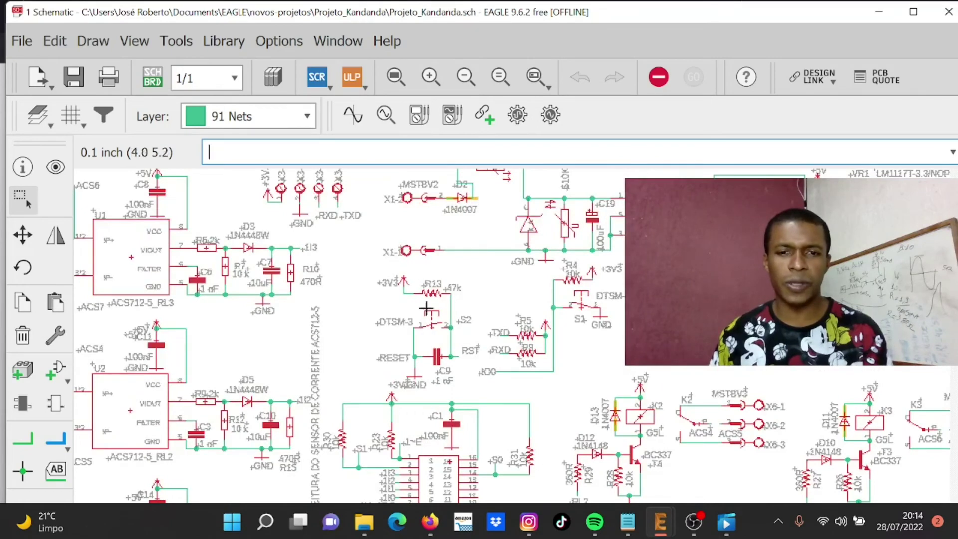
pyautogui.scroll(1, 453, 319)
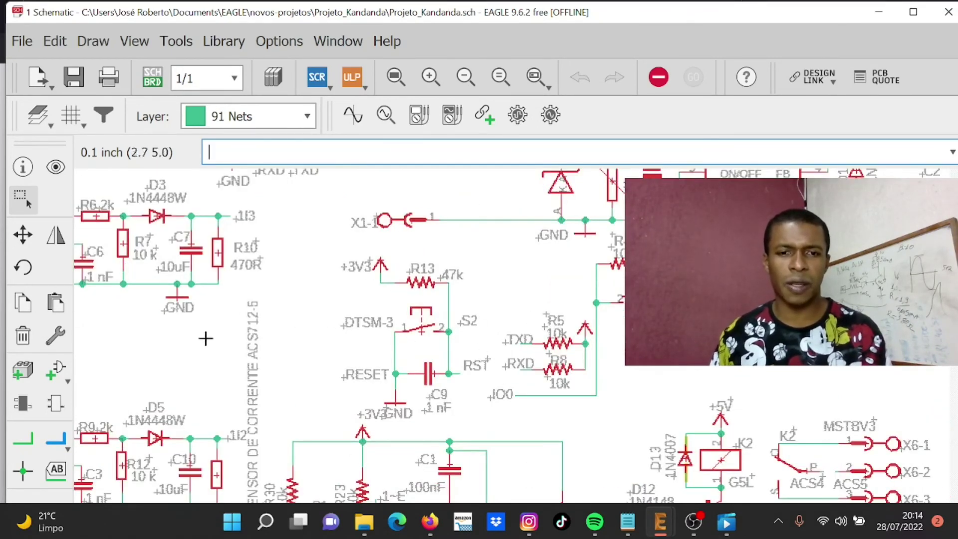
pyautogui.scroll(-2, 205, 338)
pyautogui.scroll(2, 422, 342)
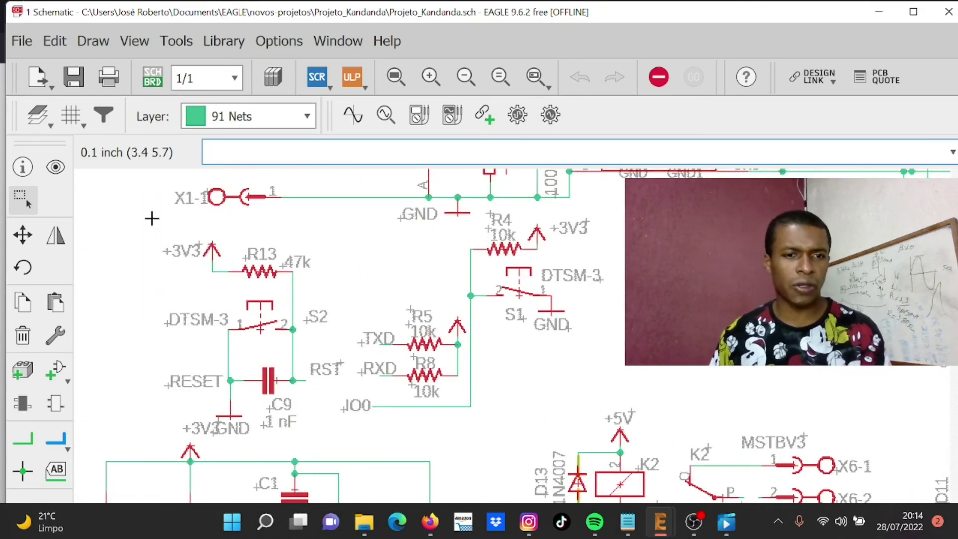
pyautogui.scroll(1, 207, 249)
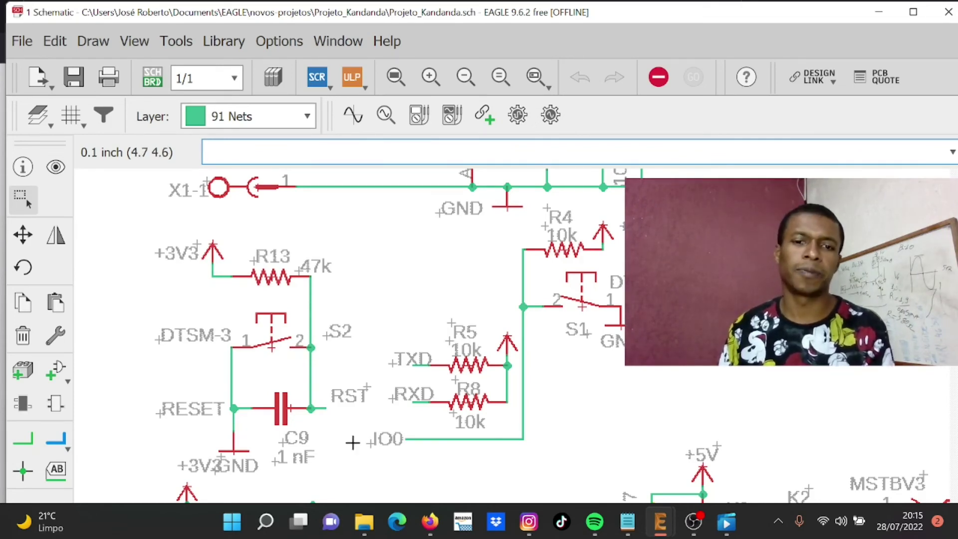
# Examine the 10k pull-up resistors R5 and R8 on the TXD and RXD lines
pyautogui.scroll(1, 452, 385)
pyautogui.scroll(1, 455, 379)
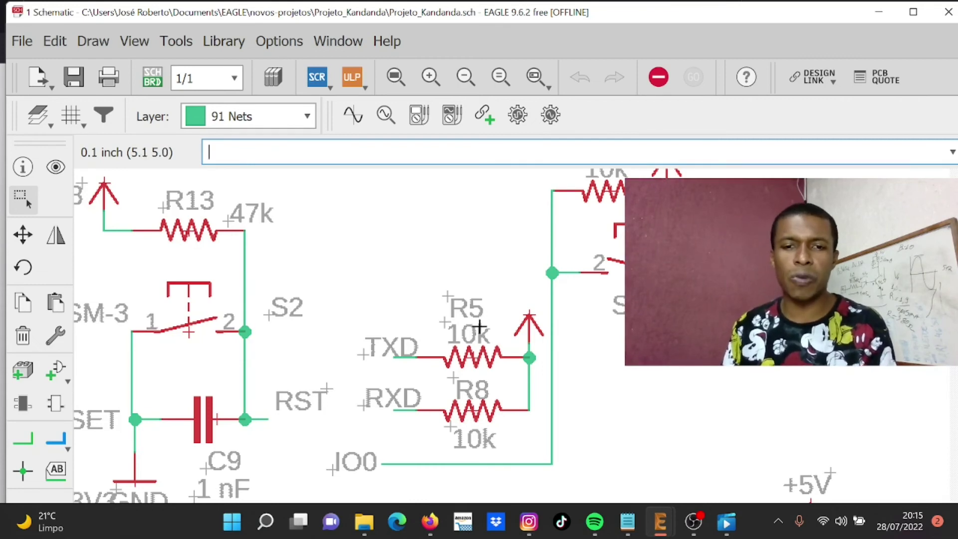
pyautogui.scroll(-1, 485, 331)
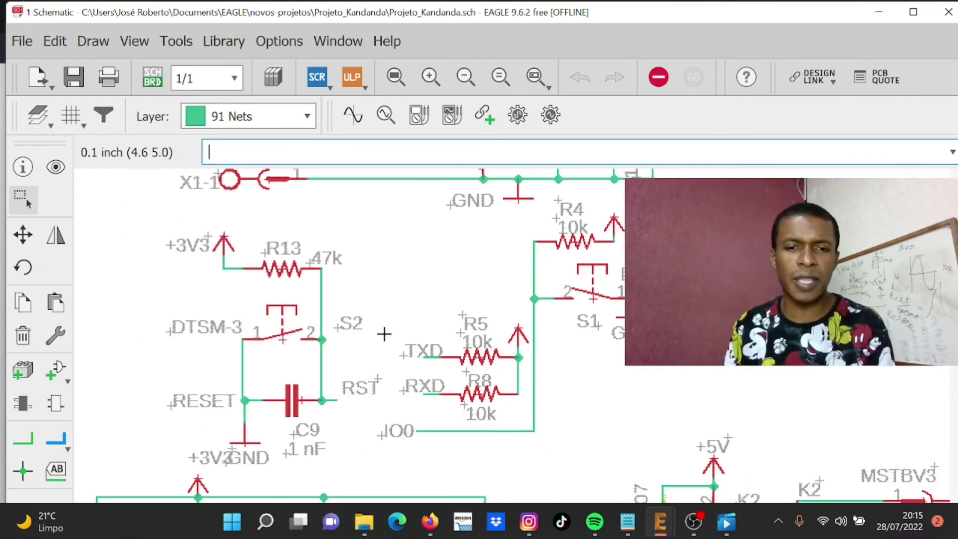
# Examine relay K2's driver stage with transistor T4, diodes D12 and D13, and resistors R28 and R29 on net RL2
pyautogui.scroll(-3, 424, 355)
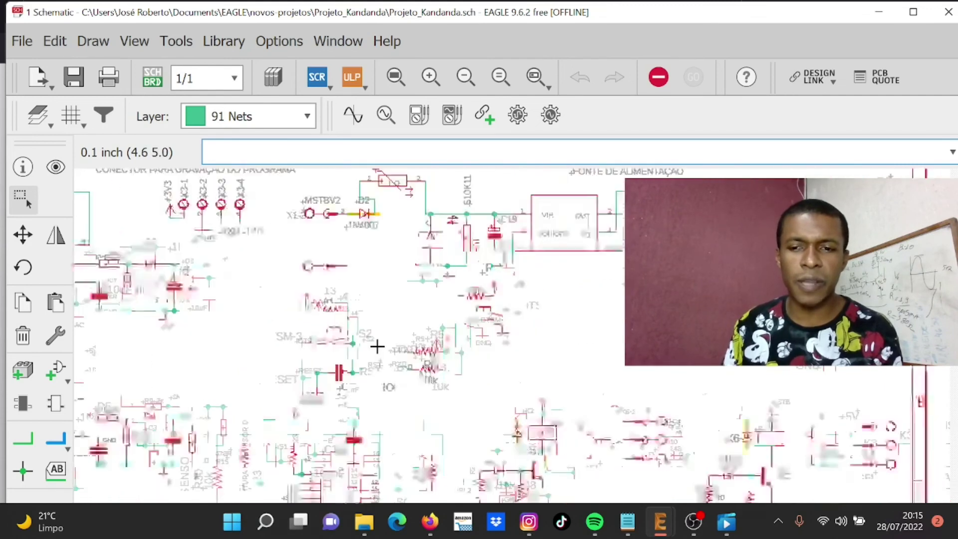
pyautogui.scroll(-1, 392, 343)
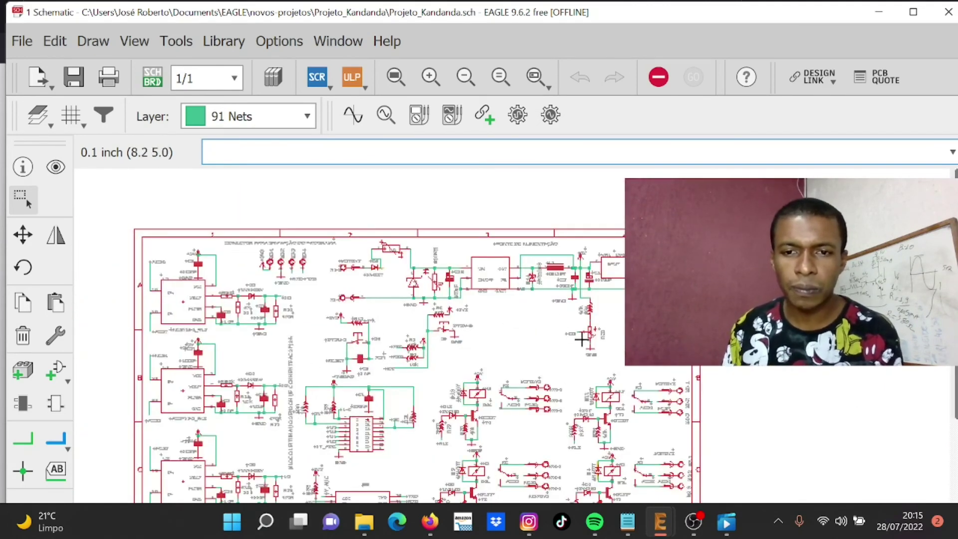
pyautogui.scroll(-1, 439, 252)
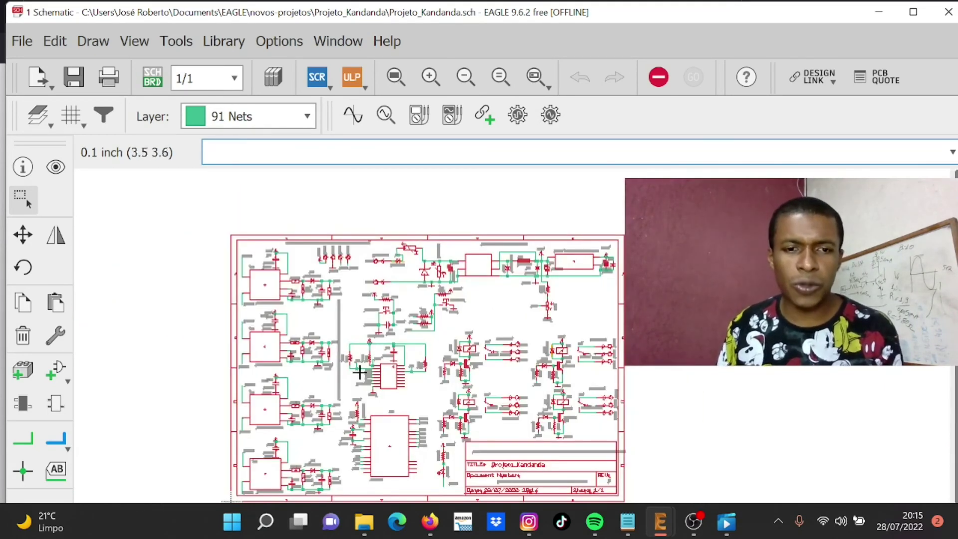
pyautogui.scroll(3, 470, 353)
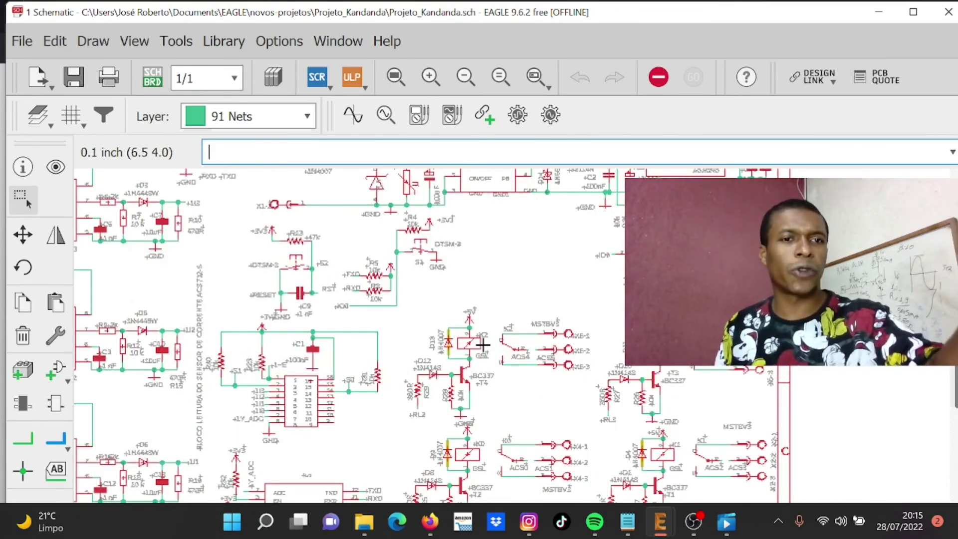
pyautogui.scroll(3, 463, 387)
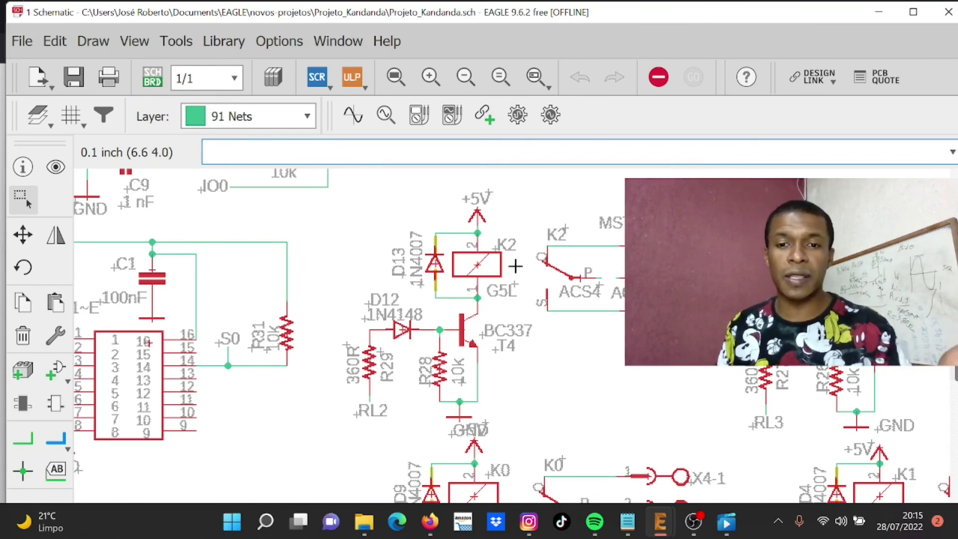
# Examine the indicator LED2 circuit with 330R resistor R11 between +3V3 and the ESP-12F's IO10 net
pyautogui.scroll(-5, 564, 408)
pyautogui.scroll(4, 480, 398)
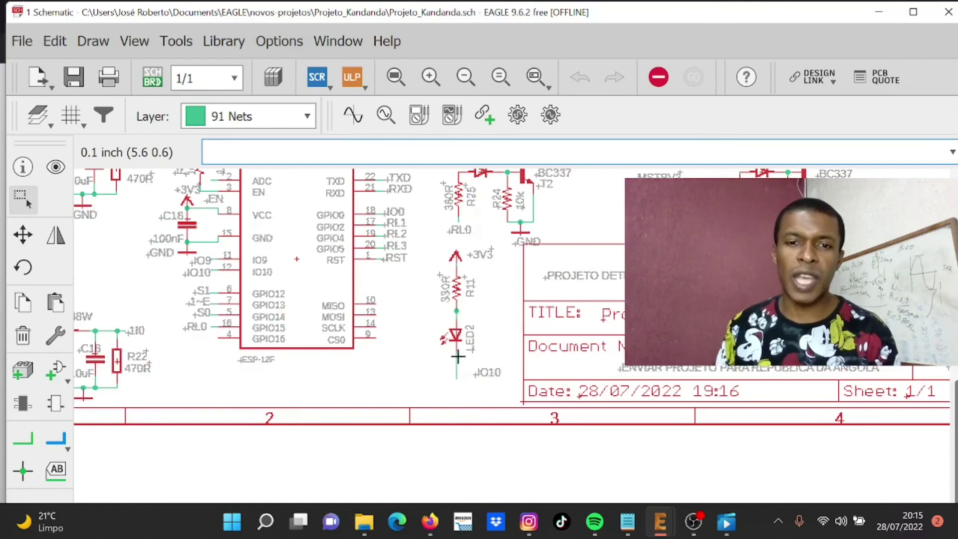
pyautogui.scroll(2, 462, 321)
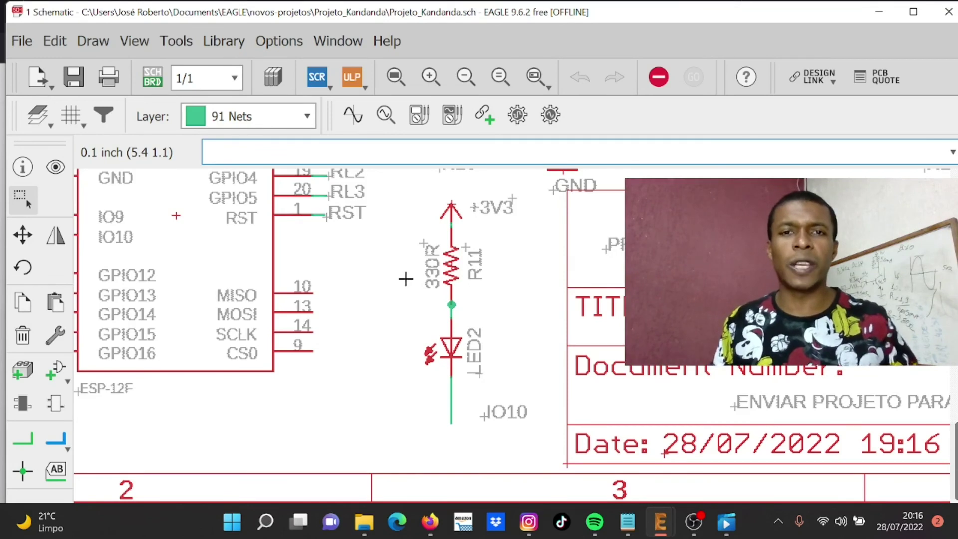
pyautogui.scroll(-3, 516, 319)
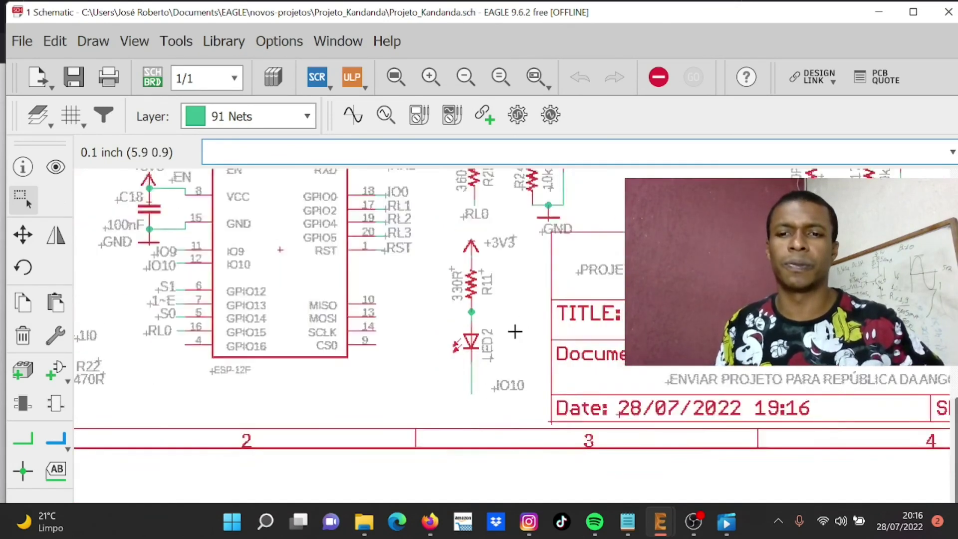
pyautogui.scroll(2, 746, 392)
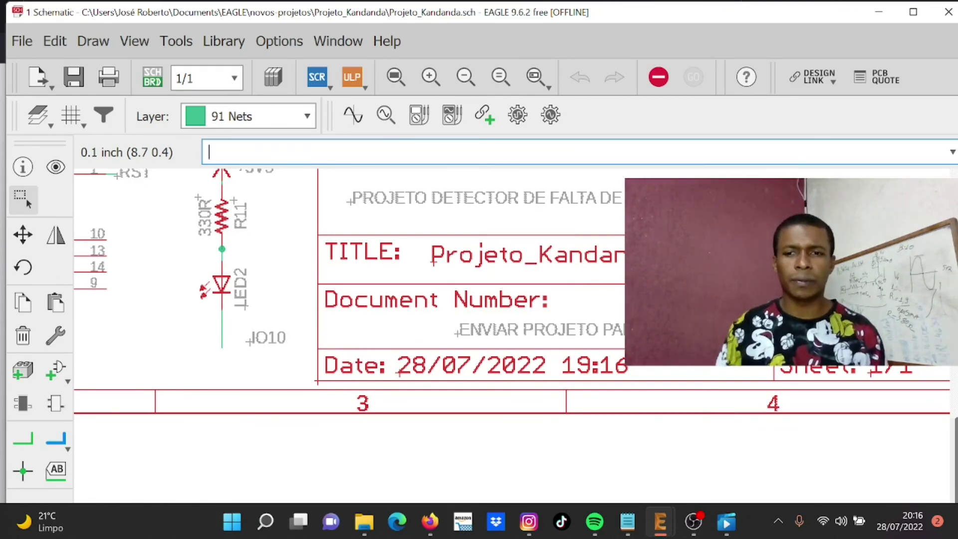
# Review the complete Projeto_Kandanda schematic sheet, including its title block and all circuit sections
pyautogui.scroll(-2, 584, 369)
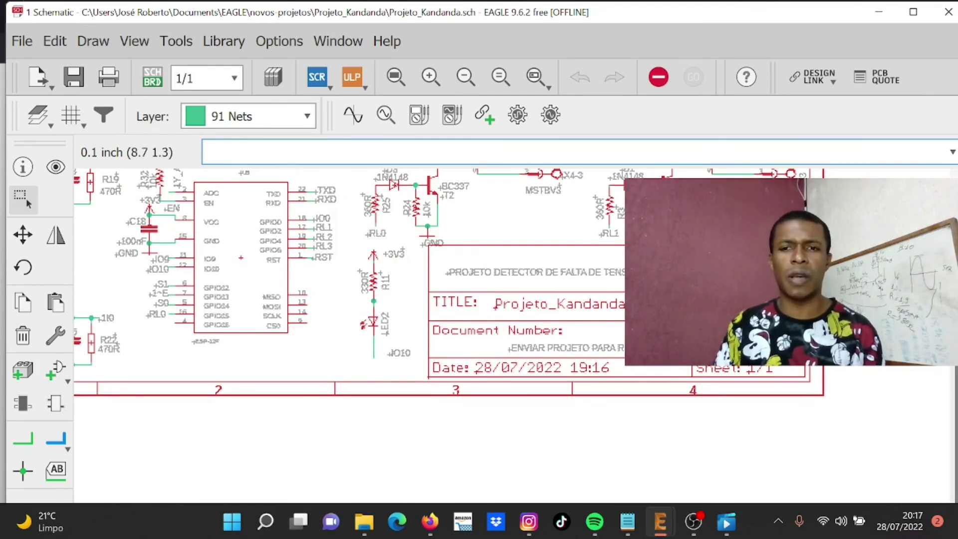
pyautogui.scroll(-6, 712, 385)
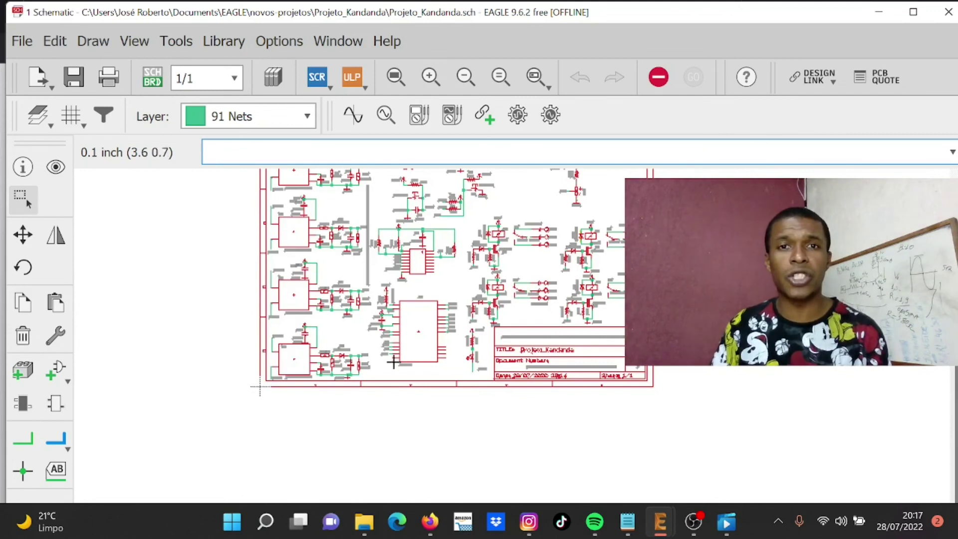
pyautogui.scroll(-2, 406, 396)
pyautogui.scroll(3, 406, 397)
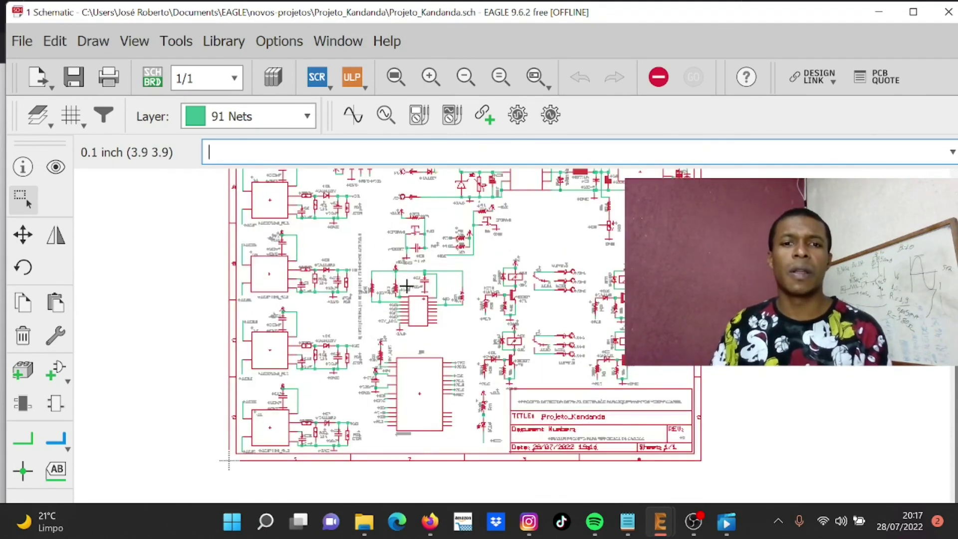
pyautogui.scroll(-2, 212, 293)
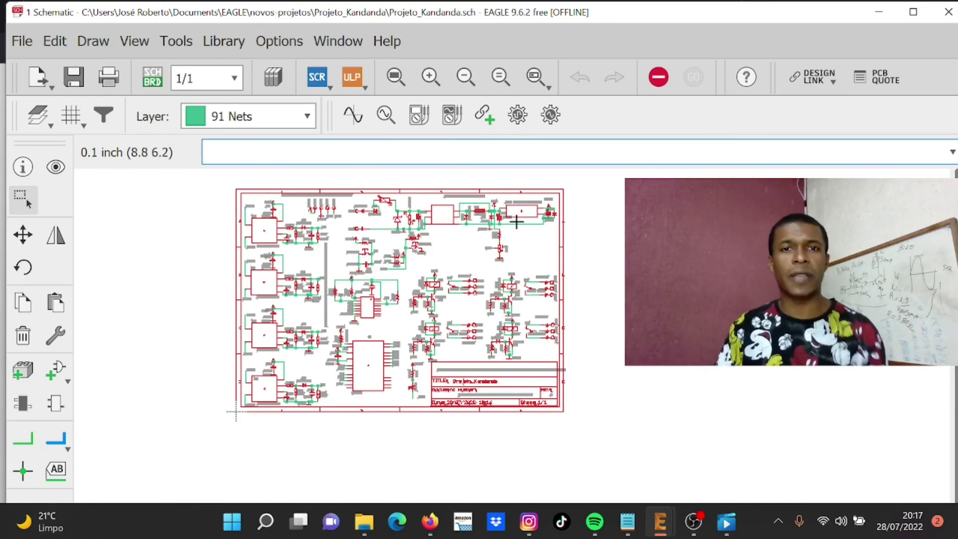
pyautogui.click(705, 529)
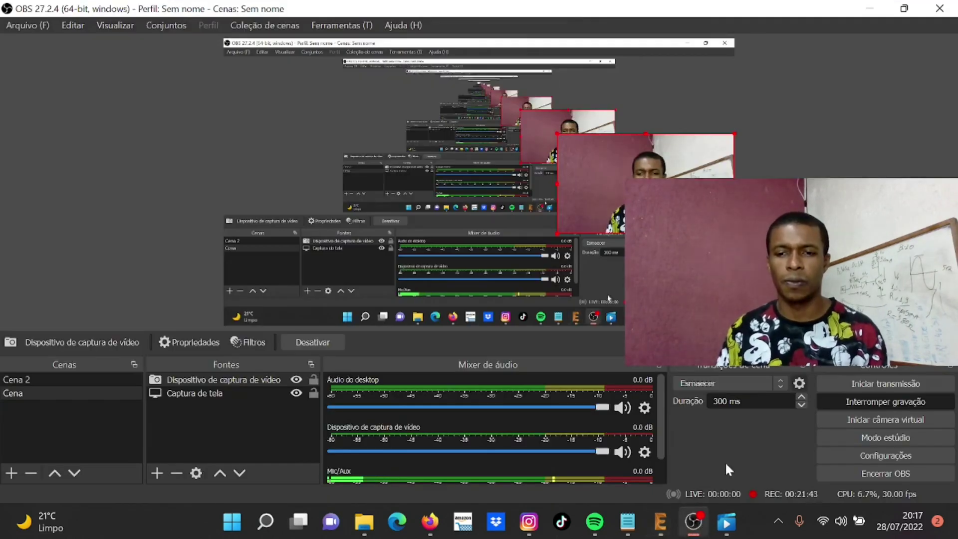